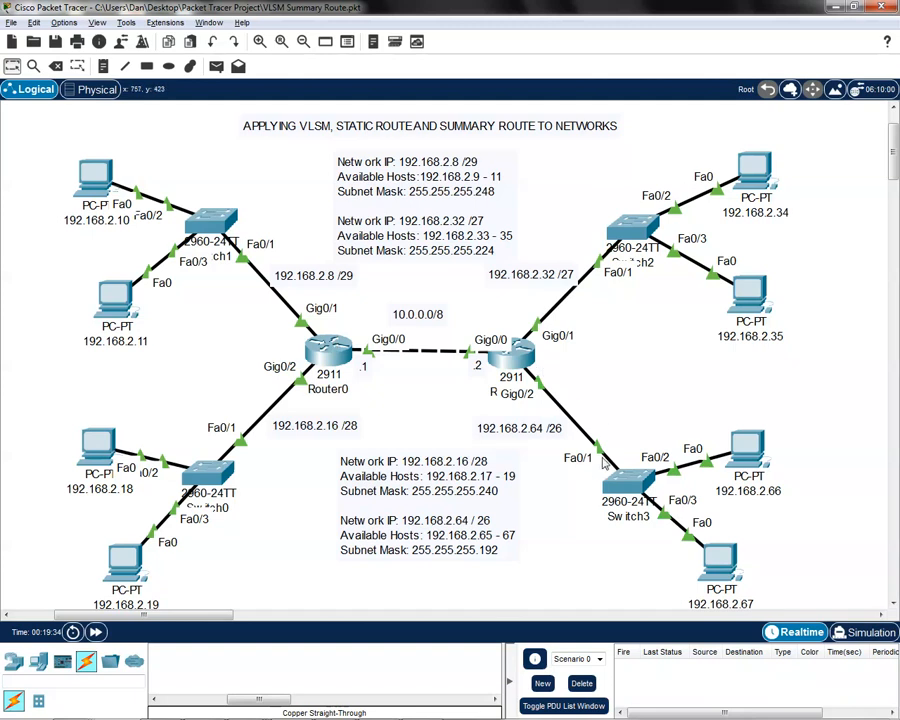
# Step: Switch to the Summary Route document in WordPad and copy the 192.168.2.0 /25 network line together with its 255.255.255.128 mask
pyautogui.moveTo(637, 567); pyautogui.dragTo(576, 193)
pyautogui.moveTo(278, 500); pyautogui.dragTo(300, 175)
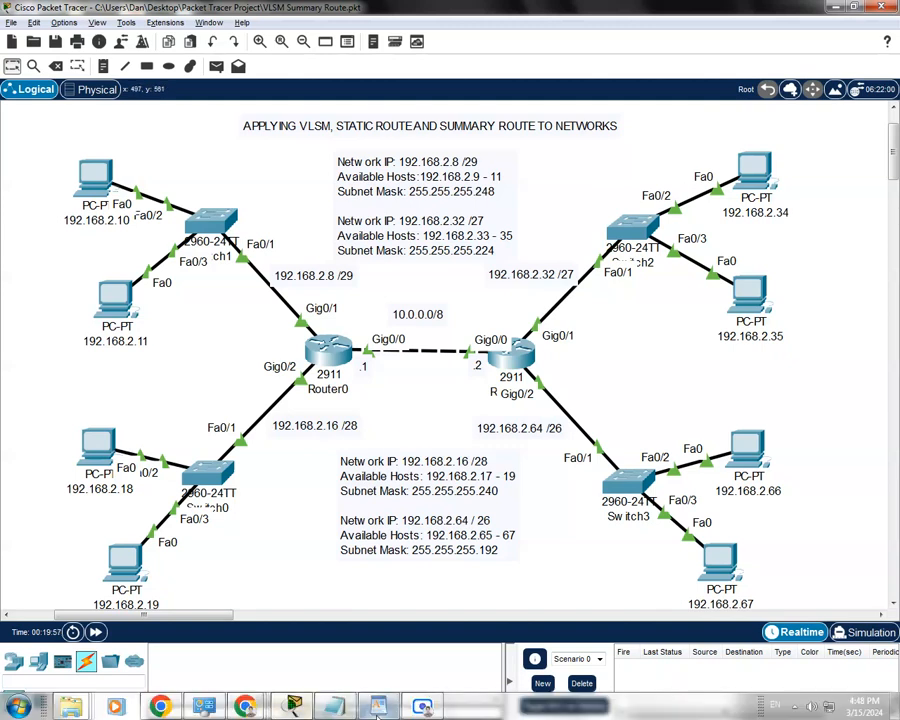
pyautogui.click(296, 706)
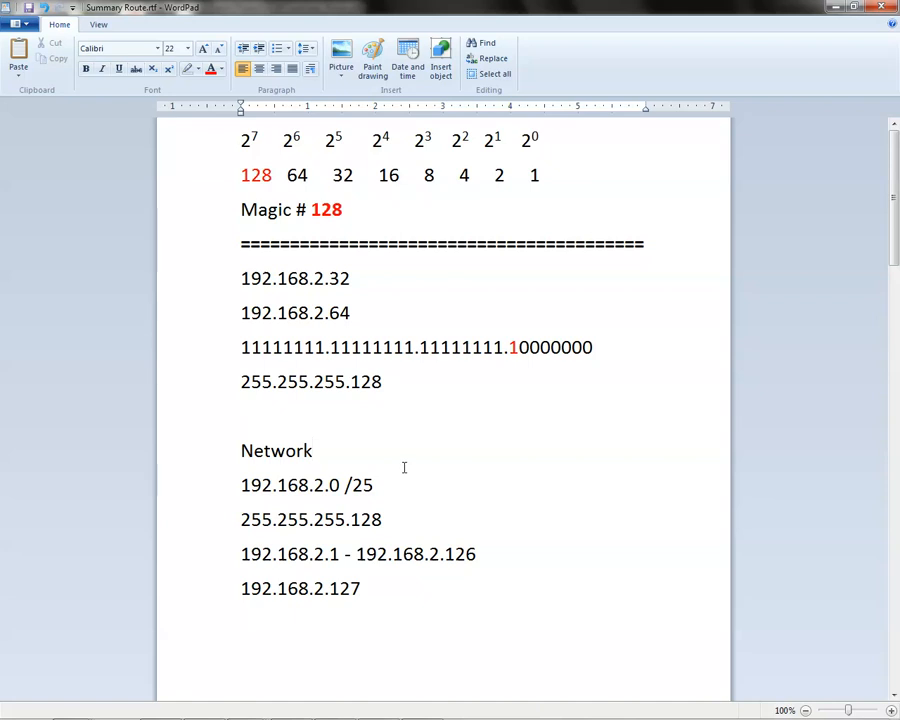
pyautogui.moveTo(388, 520); pyautogui.dragTo(250, 487)
pyautogui.hotkey('ctrl', 'c')
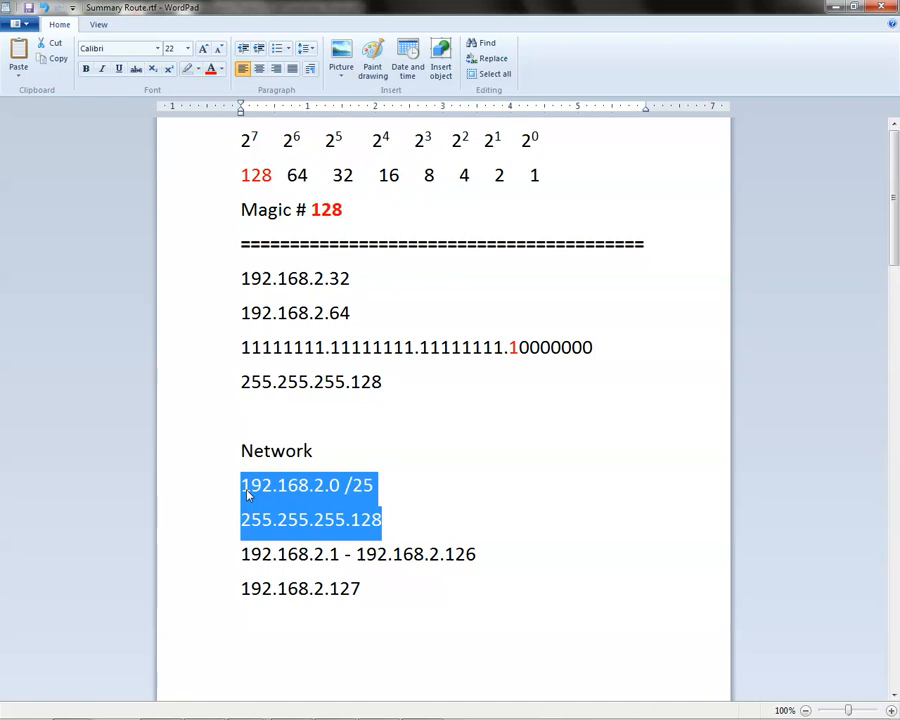
# Step: In Packet Tracer, paste 192.168.2.0 /25 and 255.255.255.128 as a note beside the router serving 192.168.2.32 and 192.168.2.64
pyautogui.hotkey('alt', 'Tab')
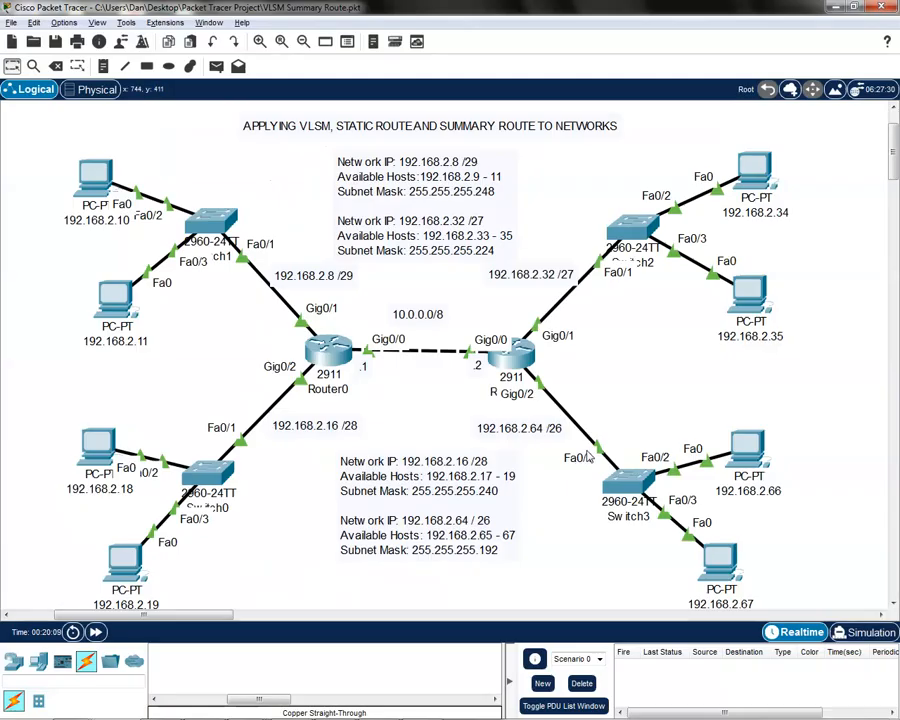
pyautogui.click(106, 68)
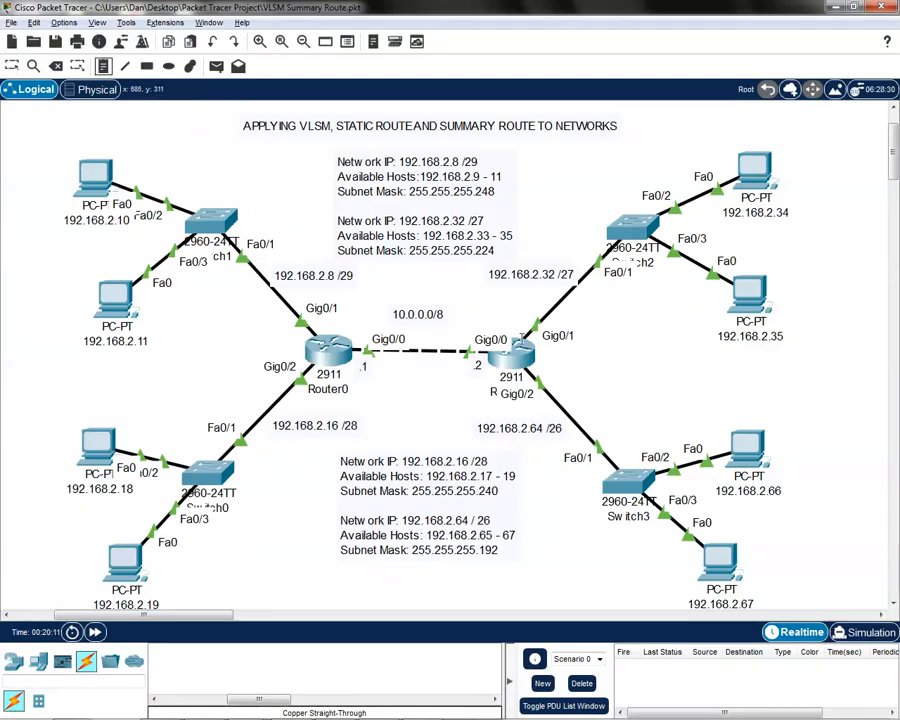
pyautogui.click(597, 329)
pyautogui.hotkey('ctrl', 'v')
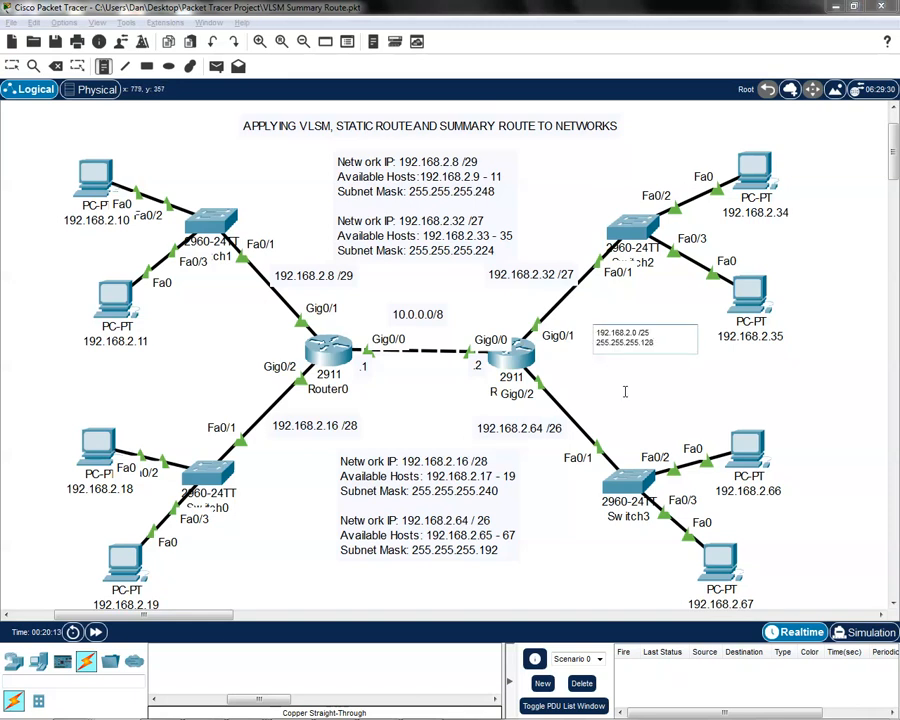
pyautogui.click(625, 395)
pyautogui.press('Escape')
pyautogui.moveTo(641, 337); pyautogui.dragTo(628, 344)
pyautogui.click(636, 387)
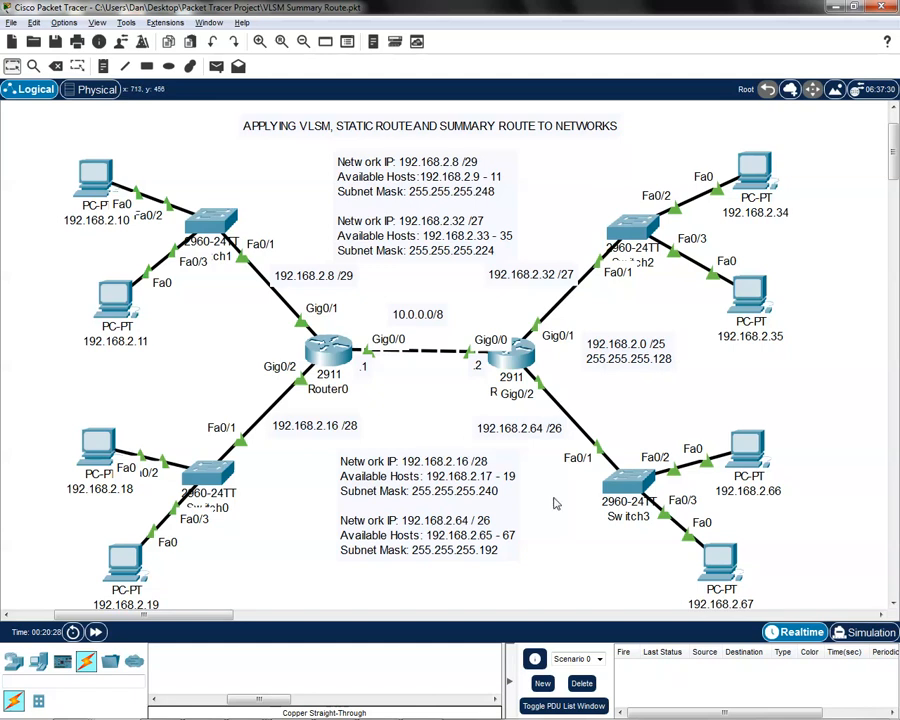
# Step: Review the 192.168.2.32 /27 and 192.168.2.64 /26 labels, and bring up the Magic # 32 section of the WordPad document
pyautogui.moveTo(556, 491); pyautogui.dragTo(556, 222)
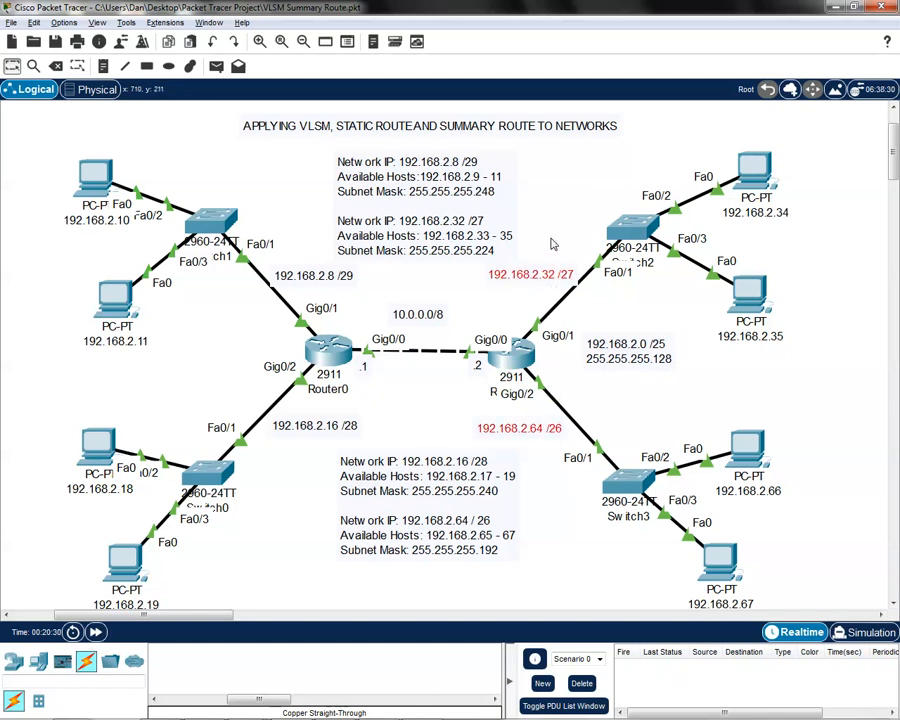
pyautogui.click(556, 223)
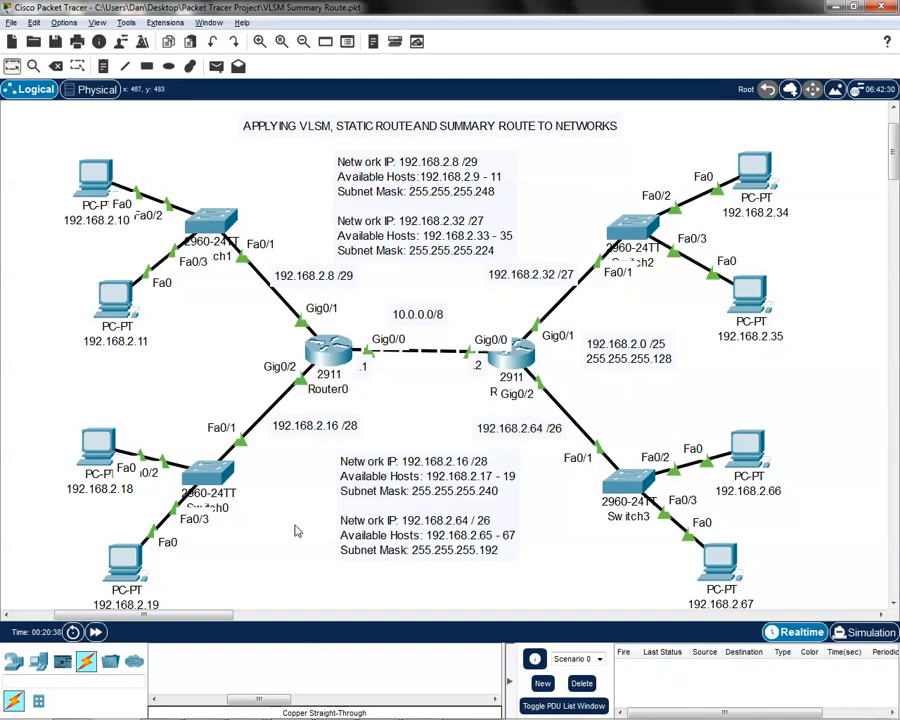
pyautogui.hotkey('alt', 'Tab')
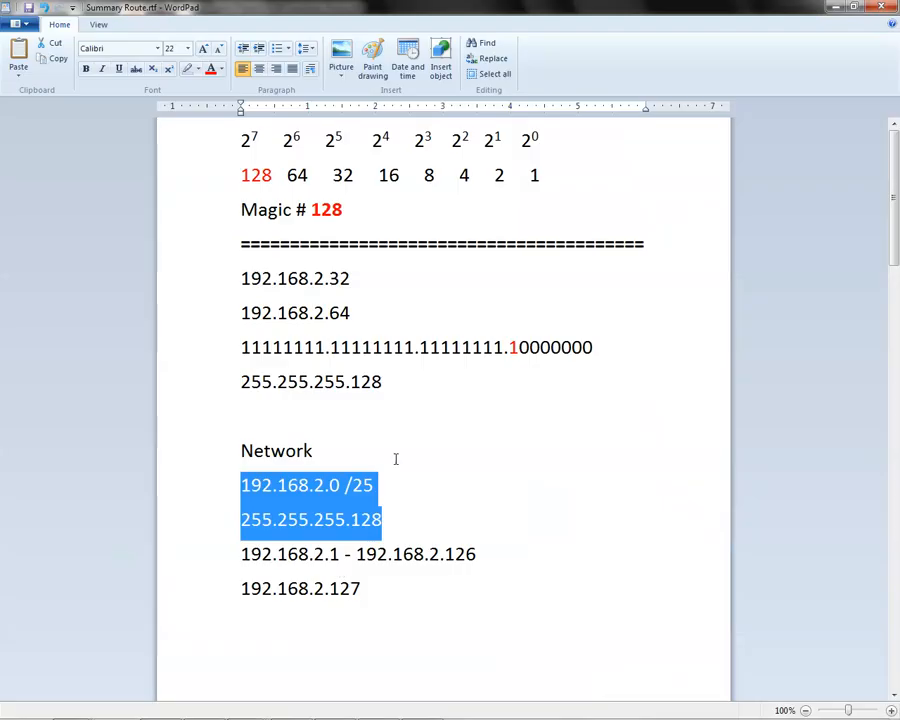
pyautogui.click(412, 451)
pyautogui.scroll(-2, 443, 443)
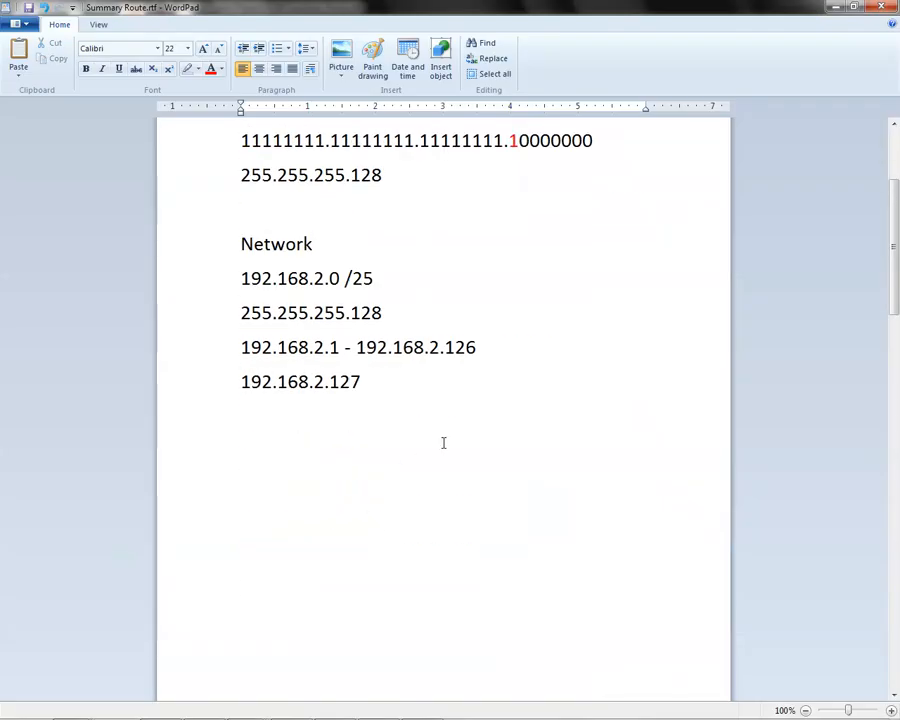
pyautogui.scroll(2, 443, 443)
pyautogui.scroll(-5, 442, 430)
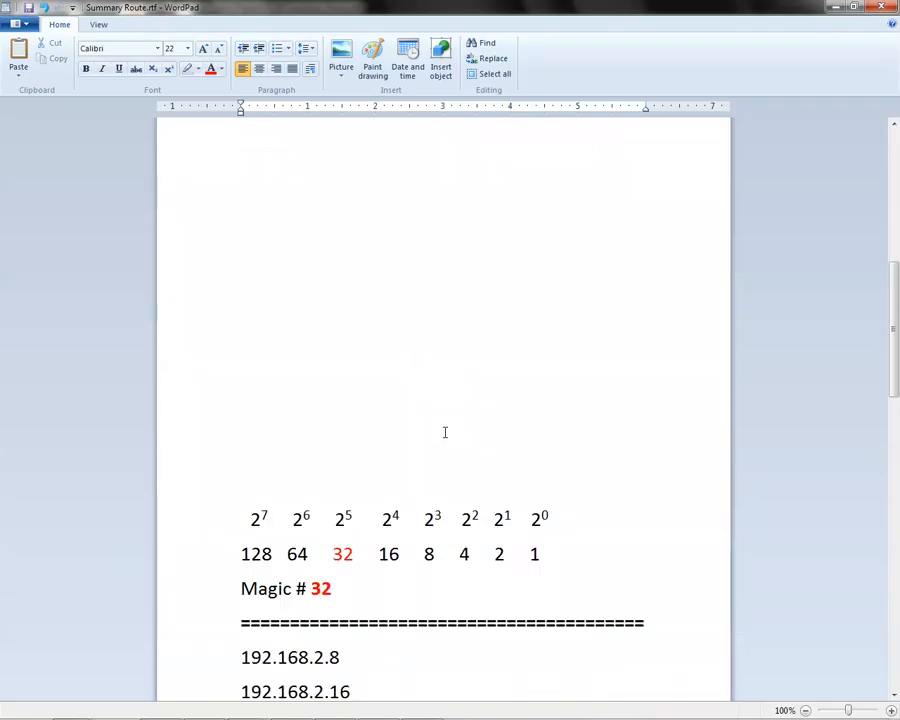
pyautogui.scroll(-5, 469, 465)
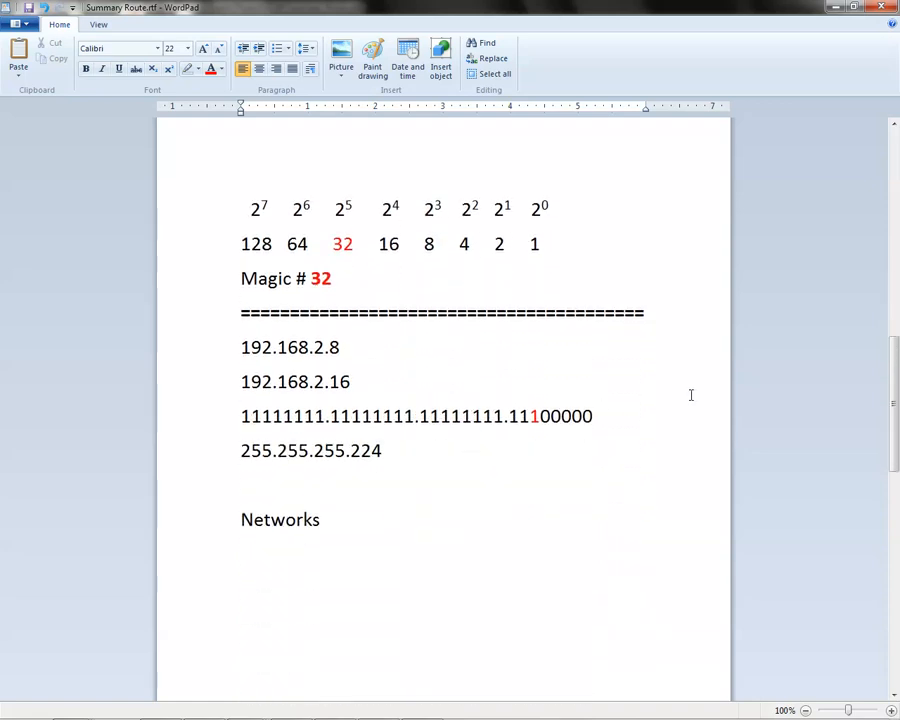
pyautogui.moveTo(890, 402); pyautogui.dragTo(892, 406)
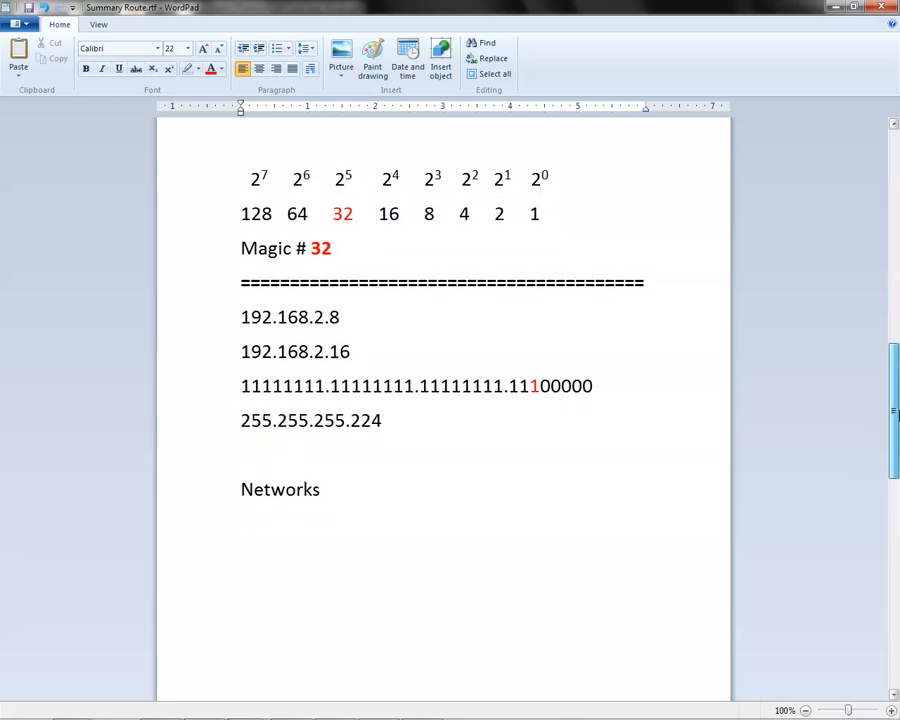
pyautogui.click(476, 468)
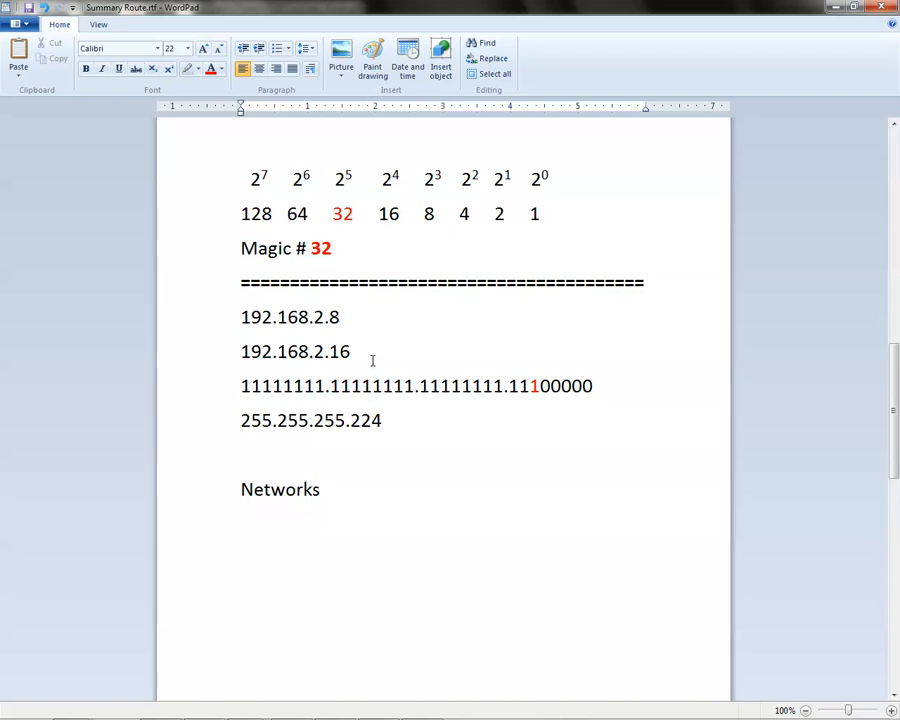
# Step: Examine the 192.168.2.8 and 192.168.2.16 addresses and the powers-of-two table above them in the Magic # 32 section
pyautogui.moveTo(350, 351); pyautogui.dragTo(241, 318)
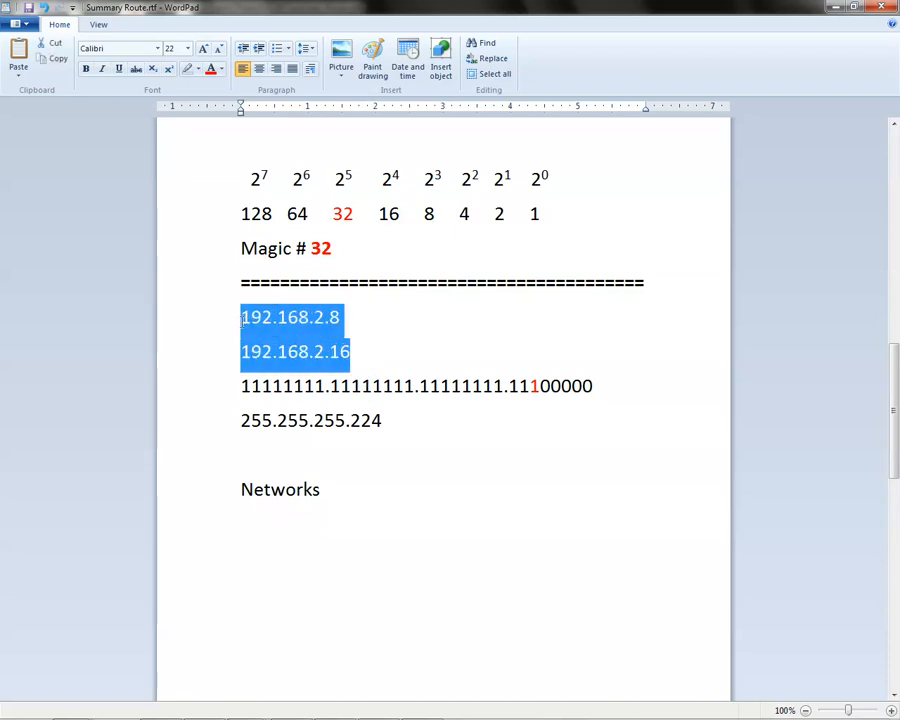
pyautogui.click(364, 333)
pyautogui.moveTo(372, 348); pyautogui.dragTo(257, 320)
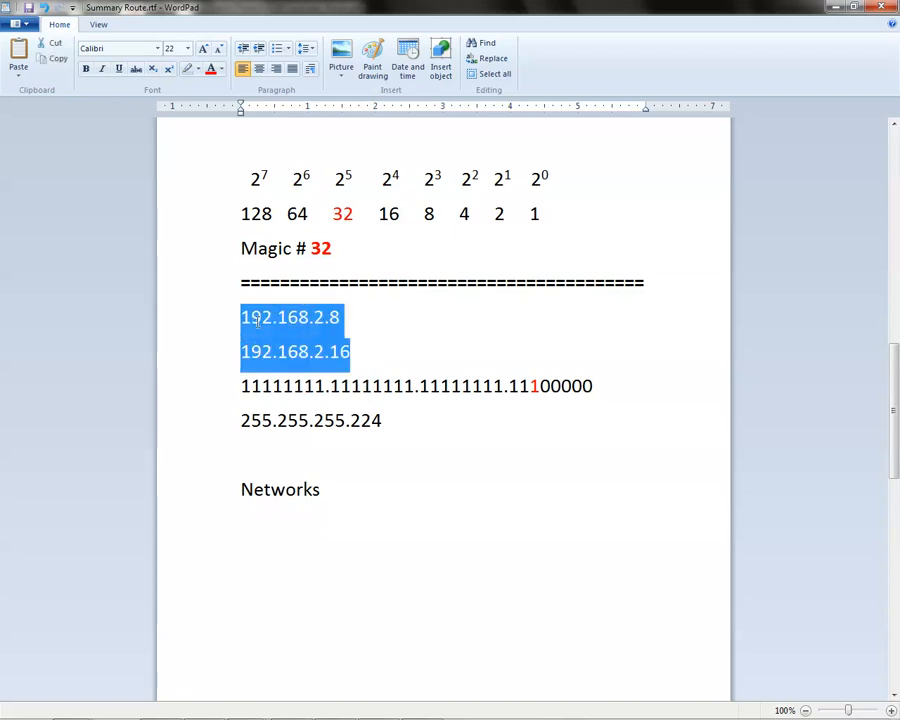
pyautogui.click(402, 335)
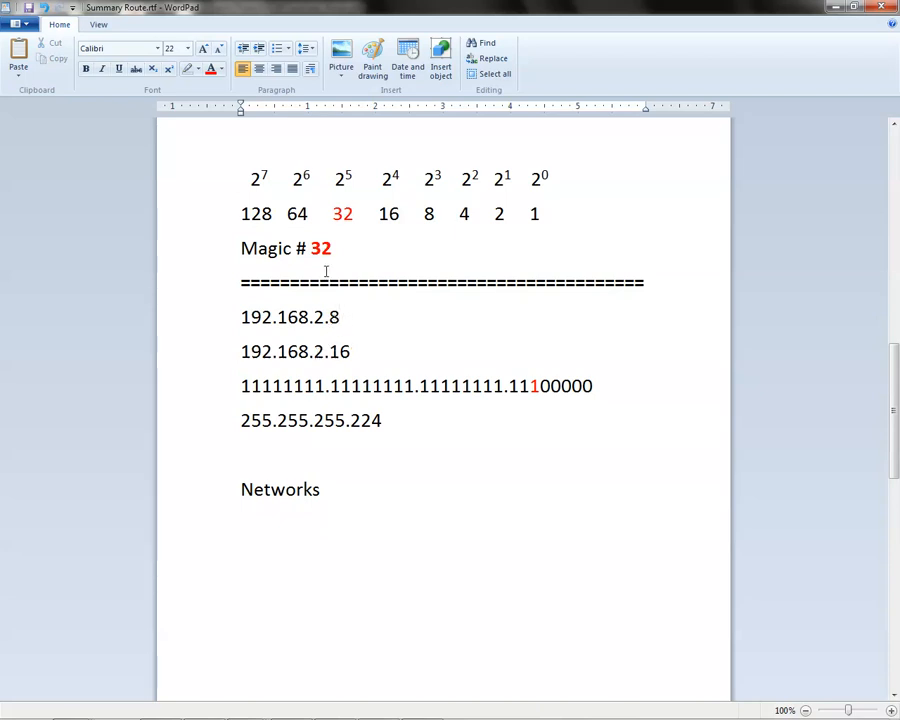
pyautogui.moveTo(339, 250); pyautogui.dragTo(245, 130)
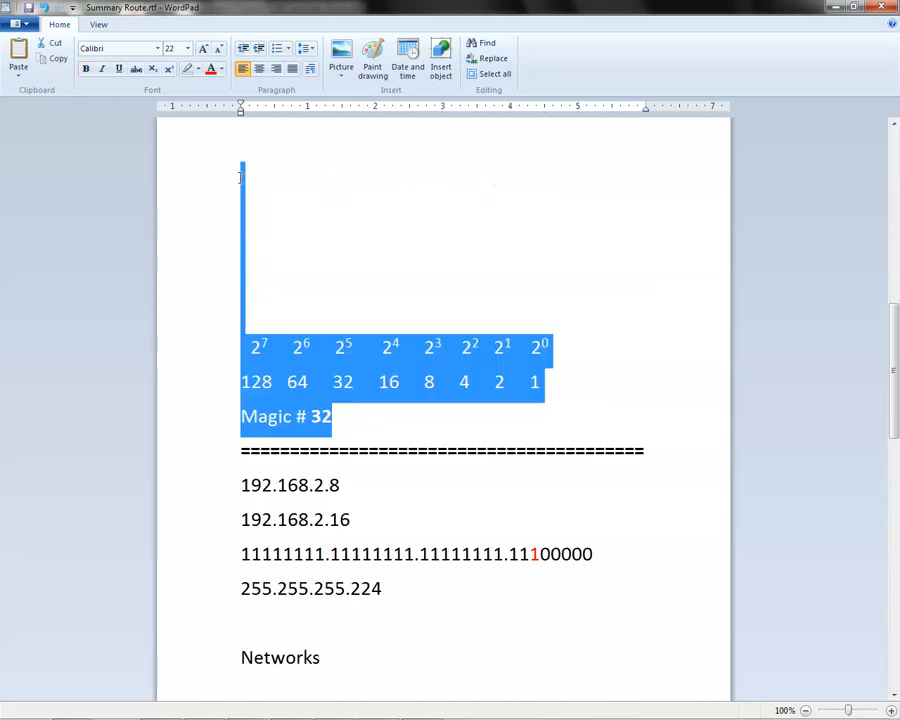
pyautogui.click(241, 277)
pyautogui.moveTo(886, 372); pyautogui.dragTo(896, 421)
pyautogui.click(641, 404)
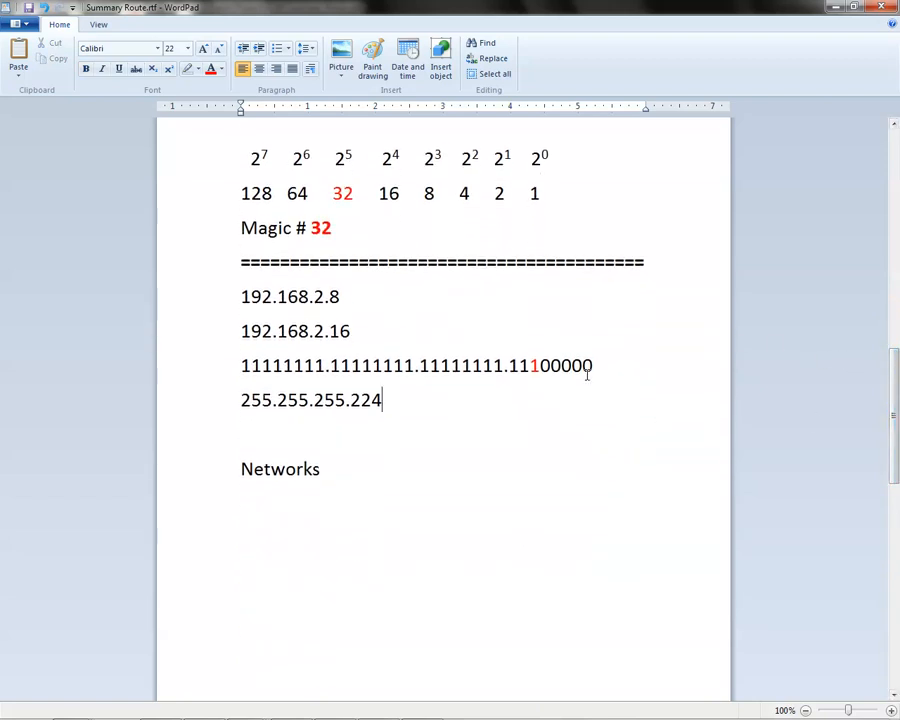
# Step: Examine the binary subnet mask and its decimal form 255.255.255.224 under the two network addresses
pyautogui.moveTo(588, 370); pyautogui.dragTo(328, 365)
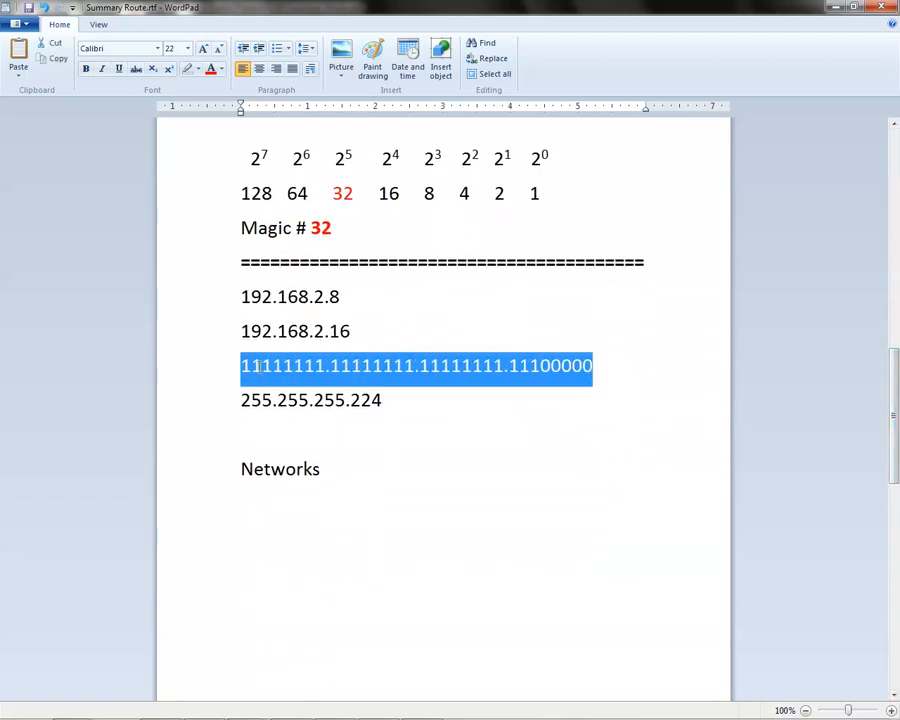
pyautogui.click(298, 437)
pyautogui.click(400, 398)
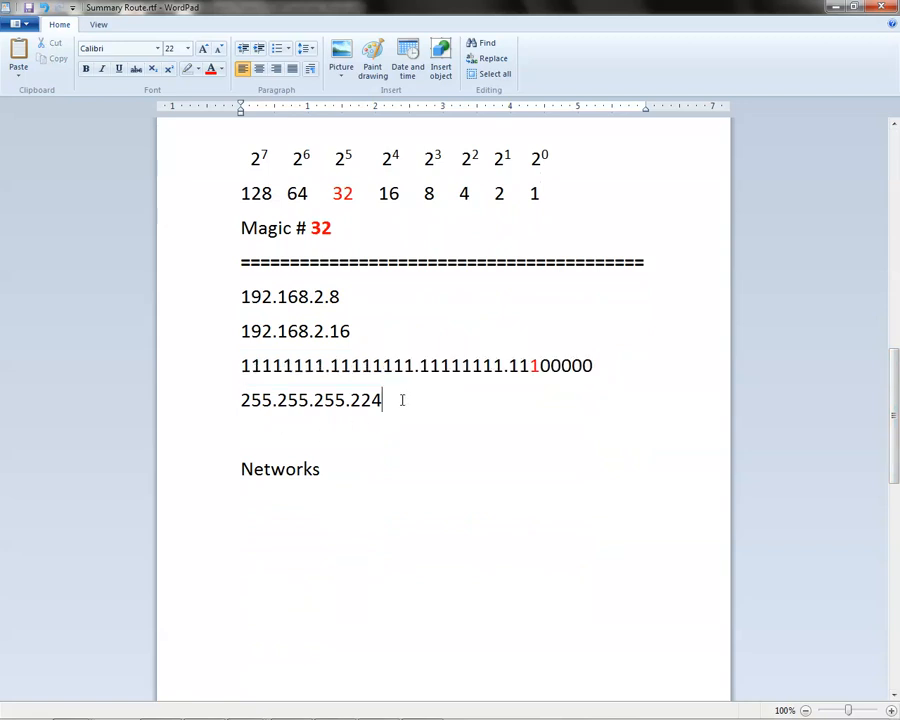
pyautogui.moveTo(382, 400); pyautogui.dragTo(240, 400)
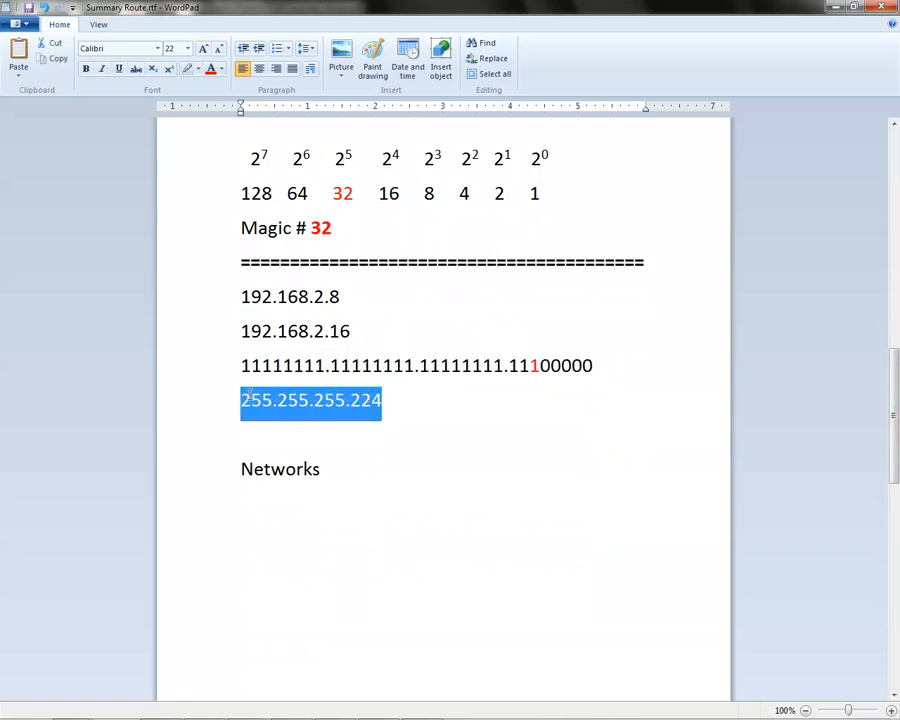
pyautogui.click(334, 430)
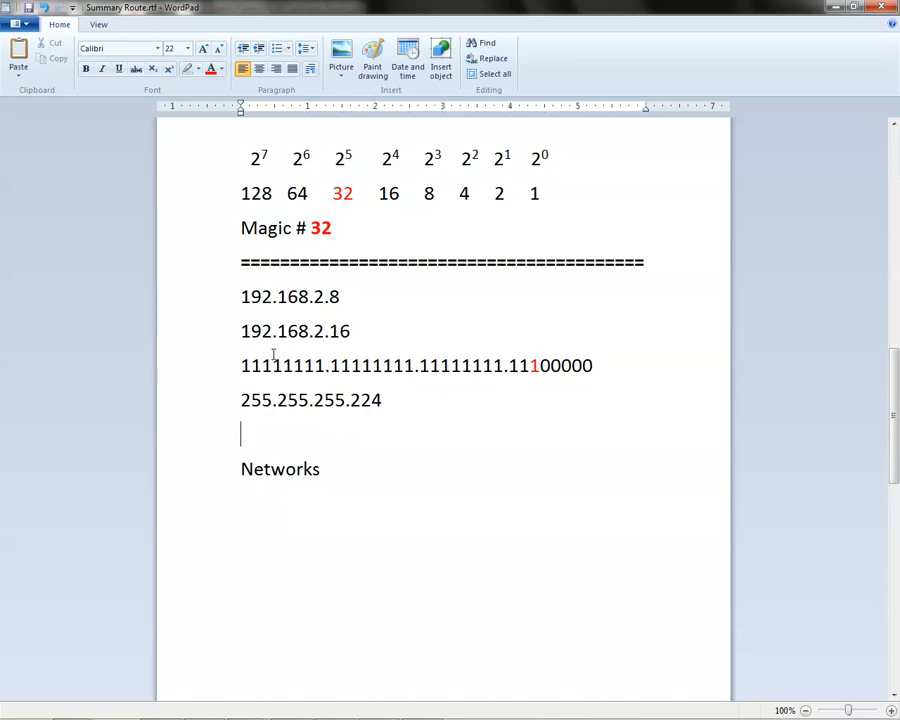
# Step: Compare the first octets of the 192.168.2.8 and 192.168.2.16 network addresses
pyautogui.moveTo(346, 318); pyautogui.dragTo(249, 313)
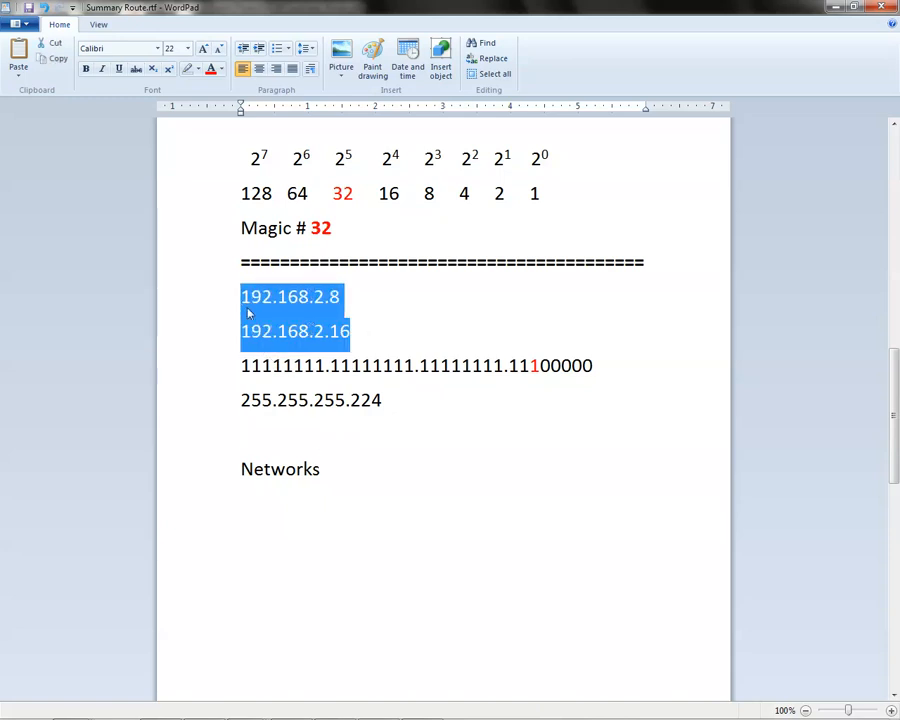
pyautogui.click(283, 322)
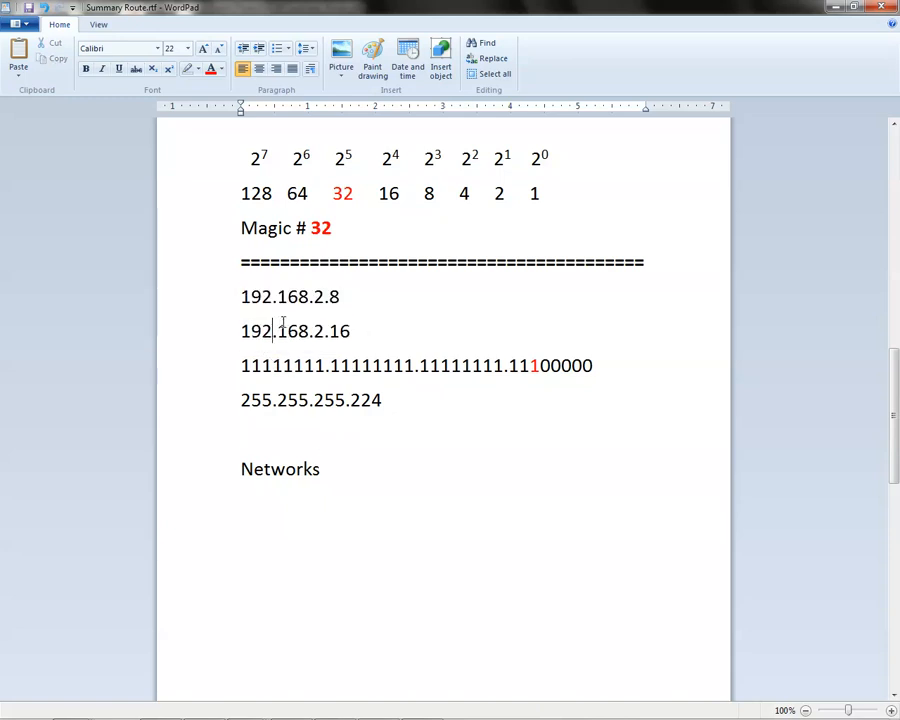
pyautogui.click(235, 297)
pyautogui.click(267, 315)
pyautogui.moveTo(269, 297); pyautogui.dragTo(245, 331)
pyautogui.click(254, 313)
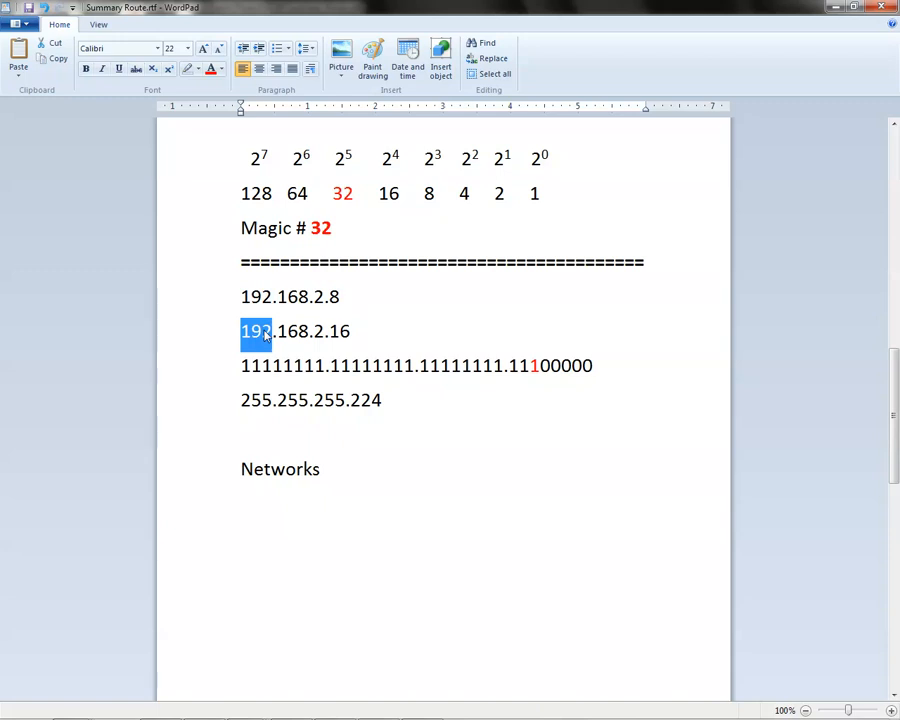
# Step: Check the first octet of the binary mask against the first octets of both network addresses and of the decimal mask
pyautogui.click(284, 365)
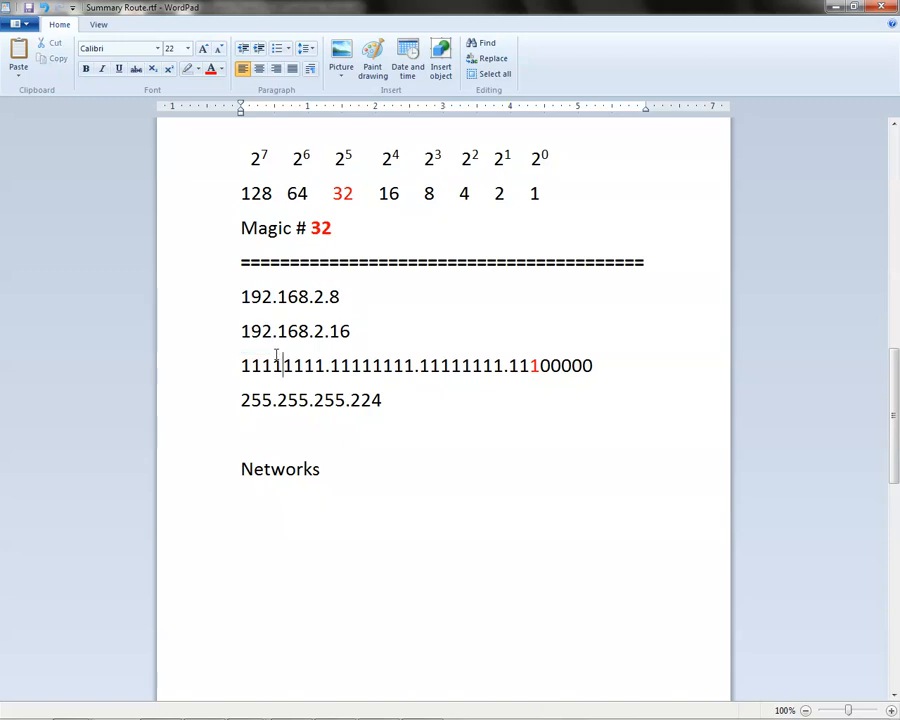
pyautogui.click(326, 366)
pyautogui.doubleClick(310, 366)
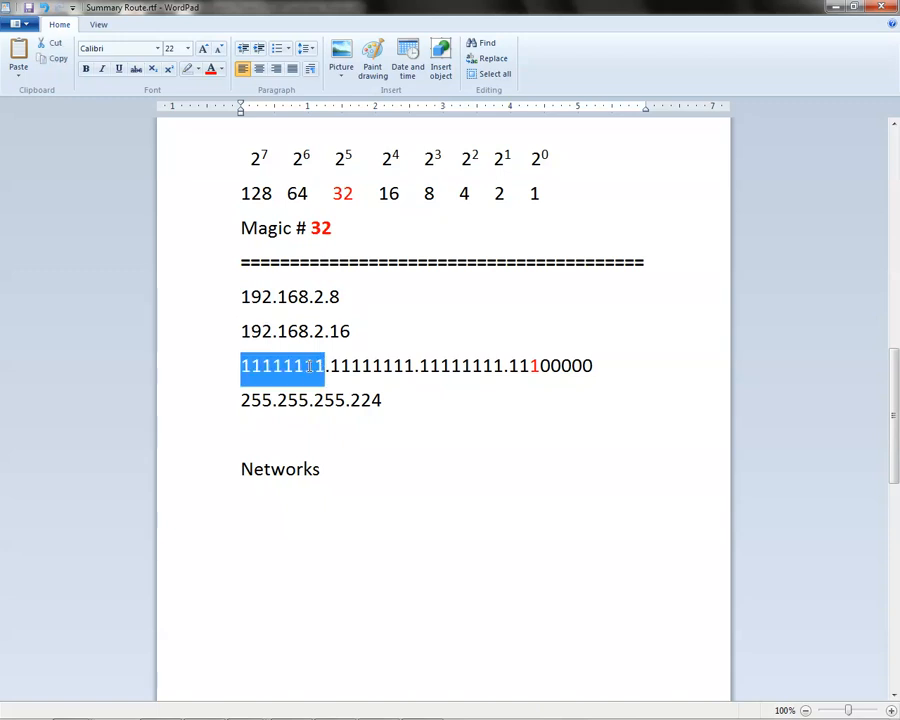
pyautogui.click(298, 367)
pyautogui.doubleClick(306, 366)
pyautogui.click(296, 368)
pyautogui.doubleClick(298, 367)
pyautogui.doubleClick(251, 334)
pyautogui.doubleClick(255, 298)
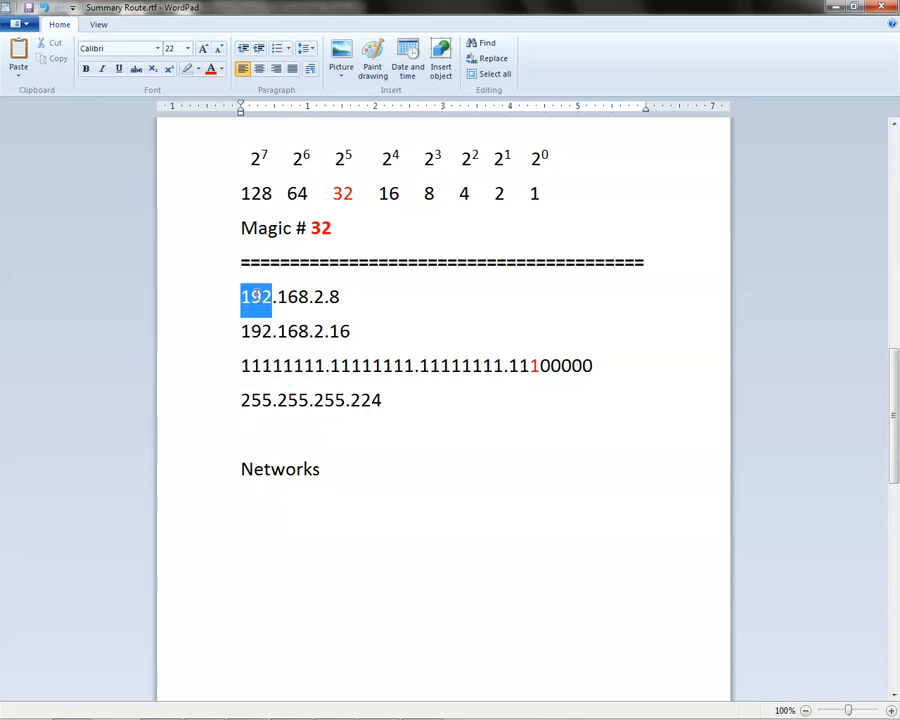
pyautogui.click(284, 366)
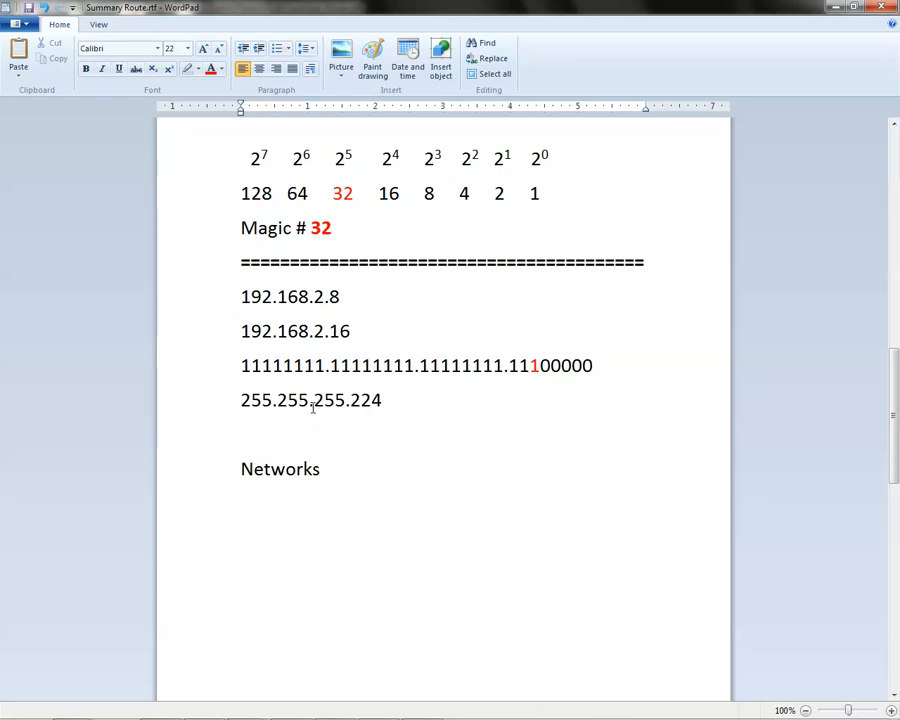
pyautogui.doubleClick(256, 400)
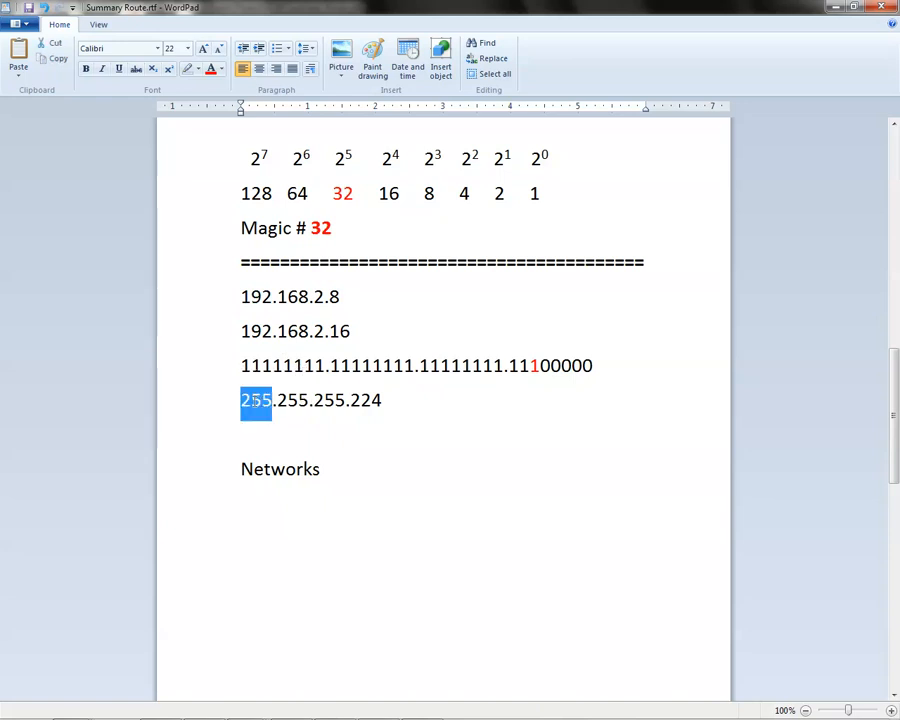
pyautogui.click(289, 418)
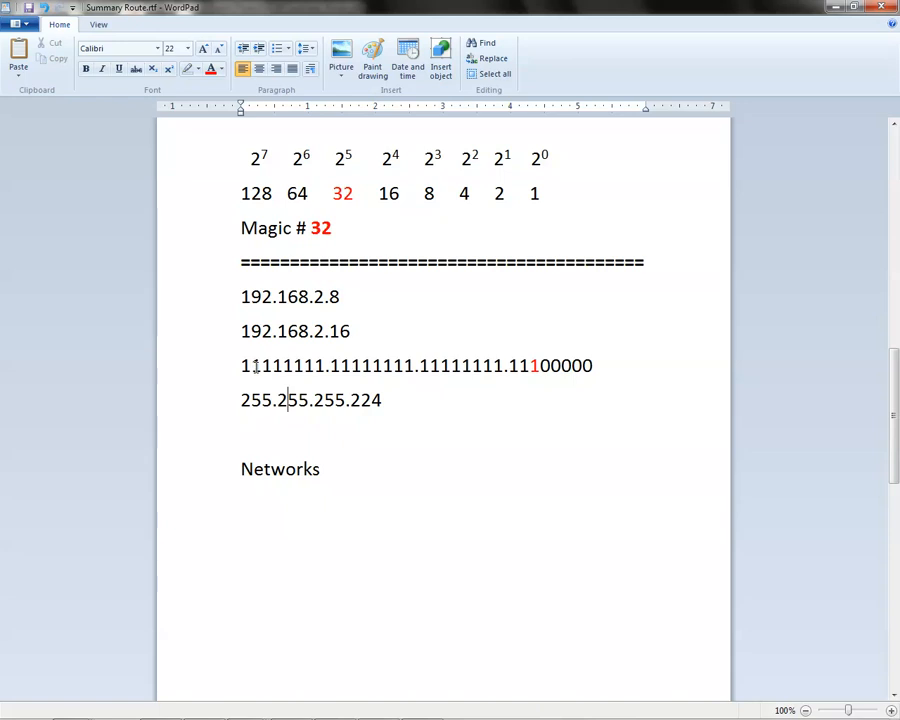
# Step: Compare the second octets of both network addresses with the second octets of the binary and decimal masks
pyautogui.moveTo(280, 297); pyautogui.dragTo(414, 366)
pyautogui.click(297, 331)
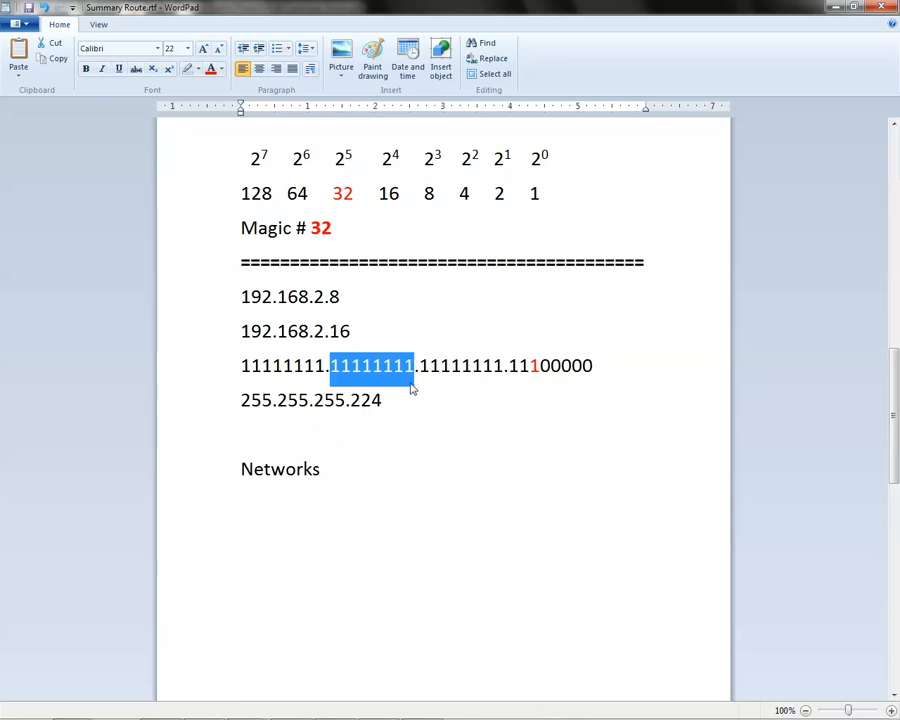
pyautogui.click(413, 390)
pyautogui.doubleClick(295, 400)
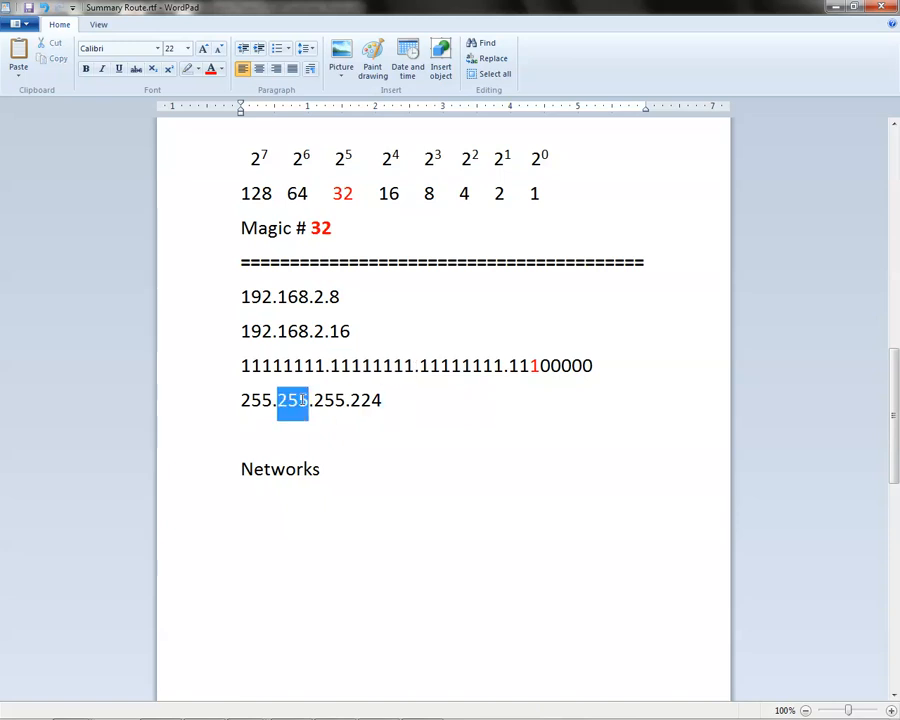
# Step: Compare the third octets of both network addresses with the third octets of the binary and decimal masks
pyautogui.click(317, 430)
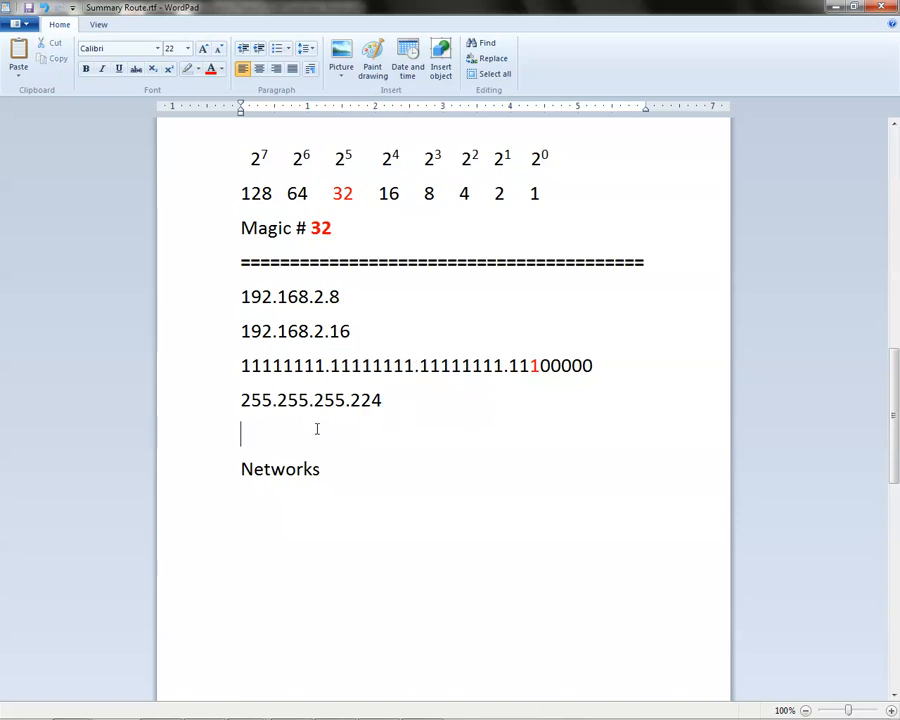
pyautogui.click(314, 296)
pyautogui.doubleClick(319, 296)
pyautogui.doubleClick(315, 334)
pyautogui.moveTo(329, 332); pyautogui.dragTo(310, 333)
pyautogui.click(454, 301)
pyautogui.doubleClick(460, 366)
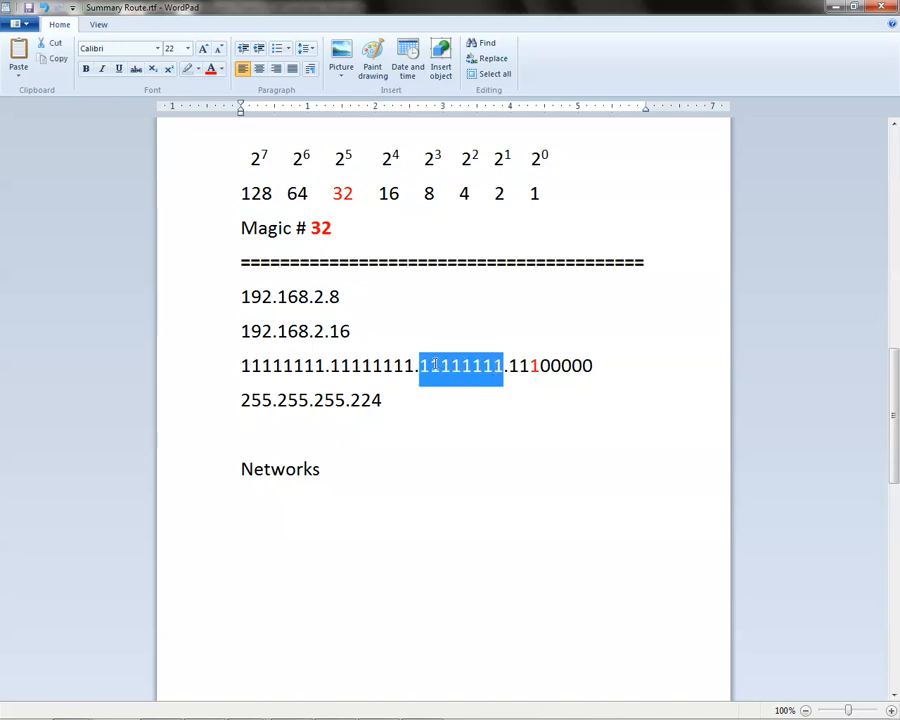
pyautogui.click(437, 408)
pyautogui.moveTo(343, 401); pyautogui.dragTo(318, 399)
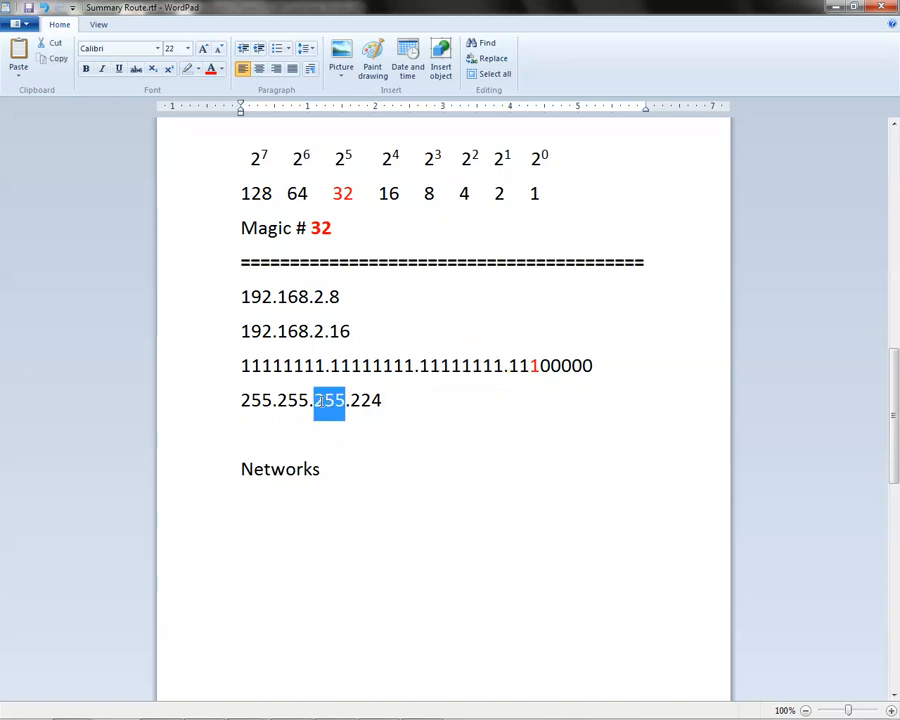
pyautogui.click(373, 441)
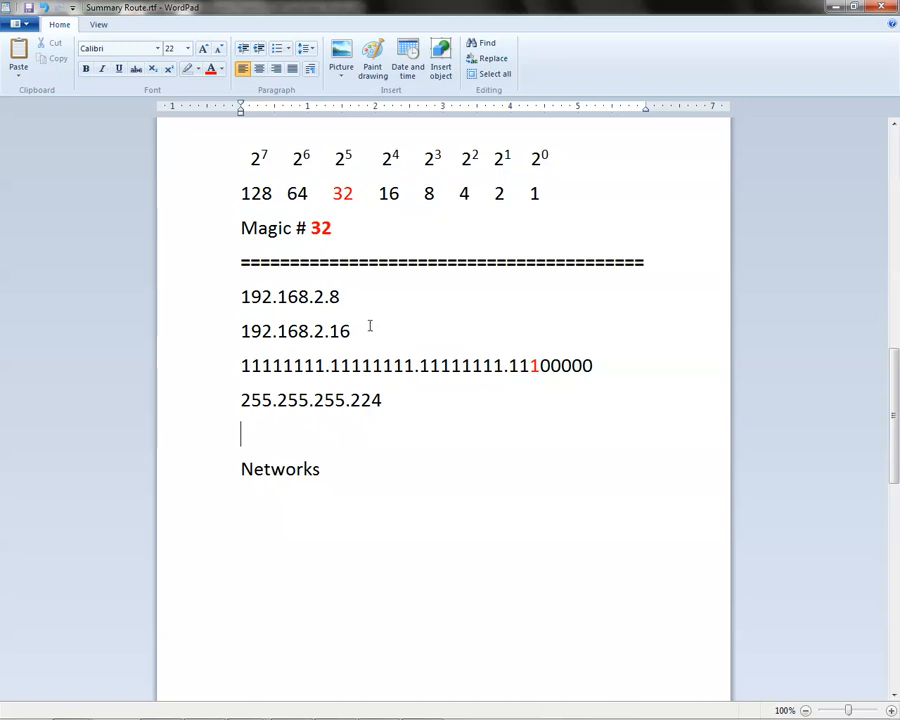
# Step: Compare the fourth octets of the 192.168.2.8 and 192.168.2.16 network addresses
pyautogui.doubleClick(335, 297)
pyautogui.doubleClick(345, 330)
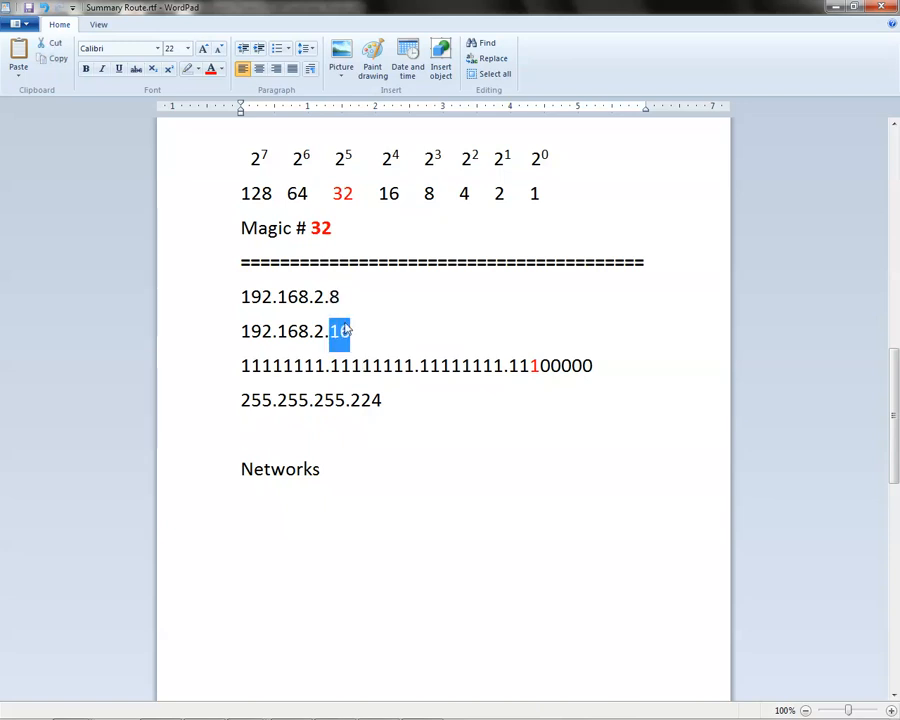
pyautogui.click(343, 297)
pyautogui.doubleClick(347, 329)
pyautogui.click(344, 298)
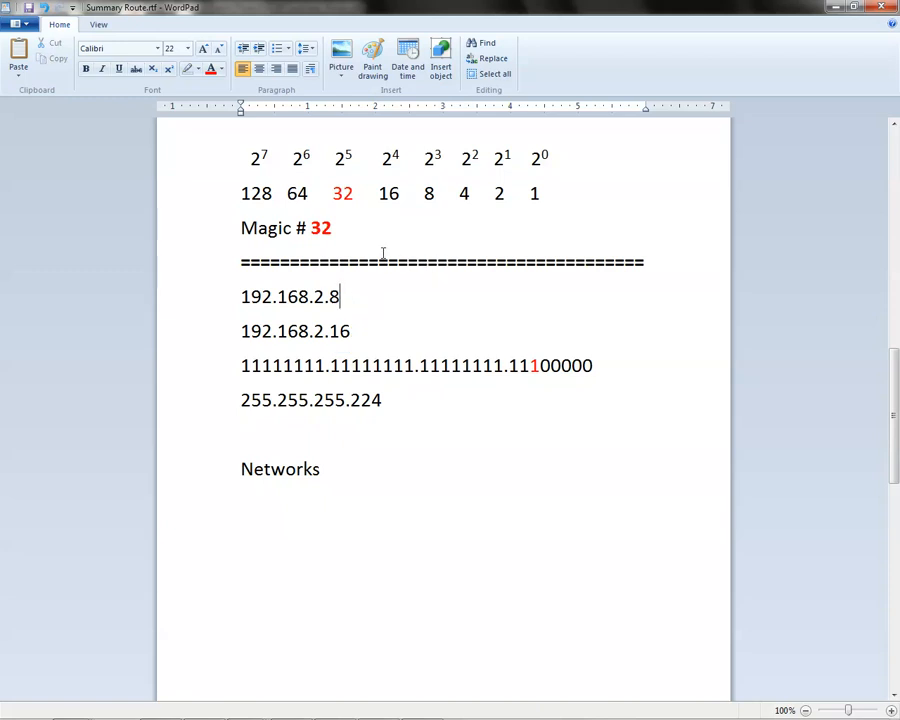
# Step: Check the 32 and 16 place values in the powers-of-two table against the last octet of 192.168.2.16
pyautogui.moveTo(368, 233); pyautogui.dragTo(238, 167)
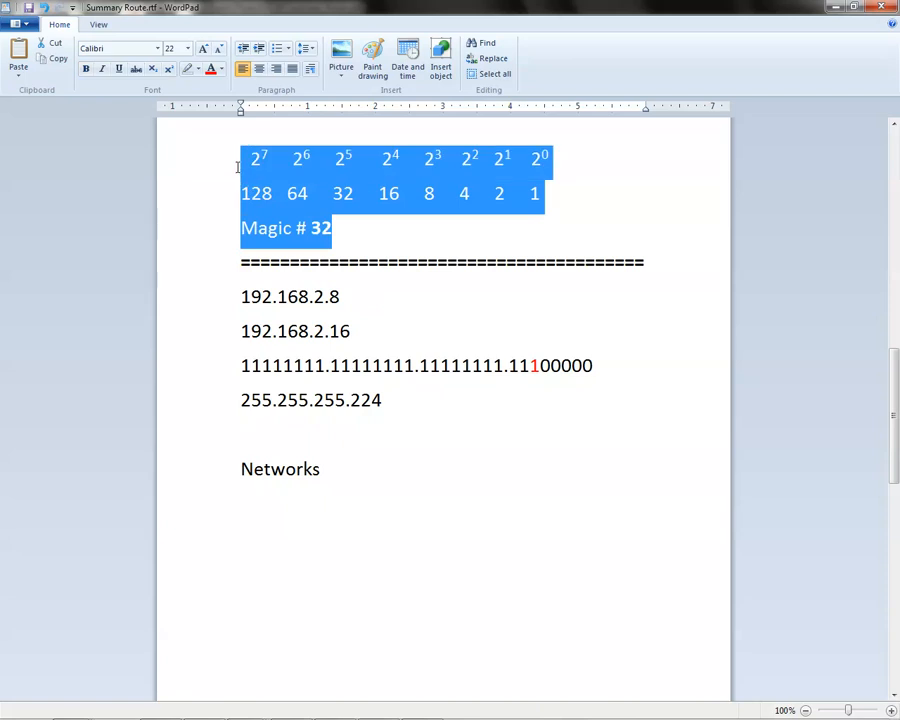
pyautogui.click(386, 228)
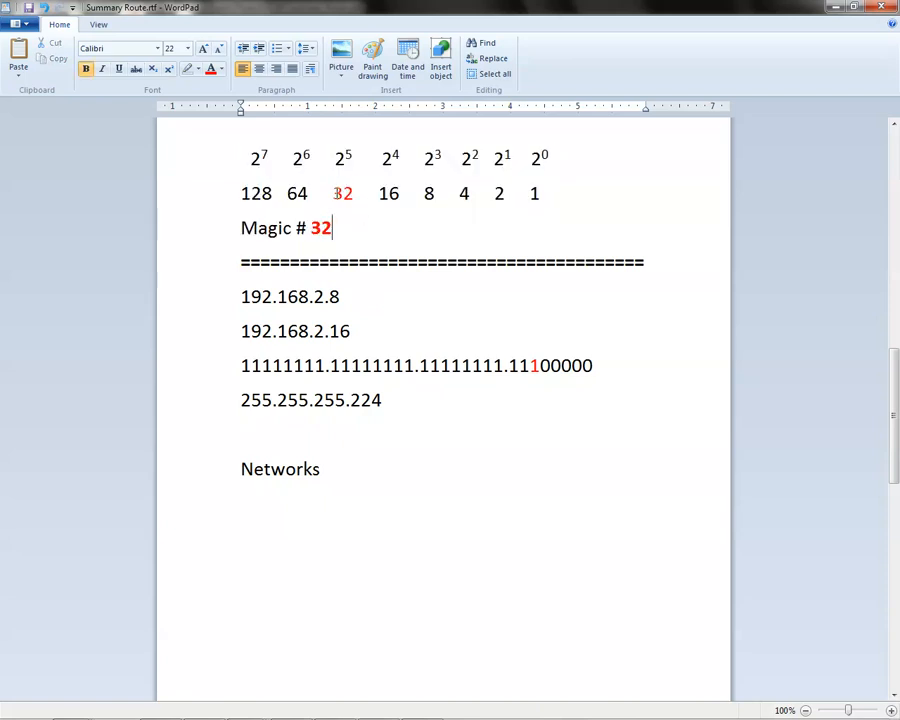
pyautogui.moveTo(333, 193); pyautogui.dragTo(356, 192)
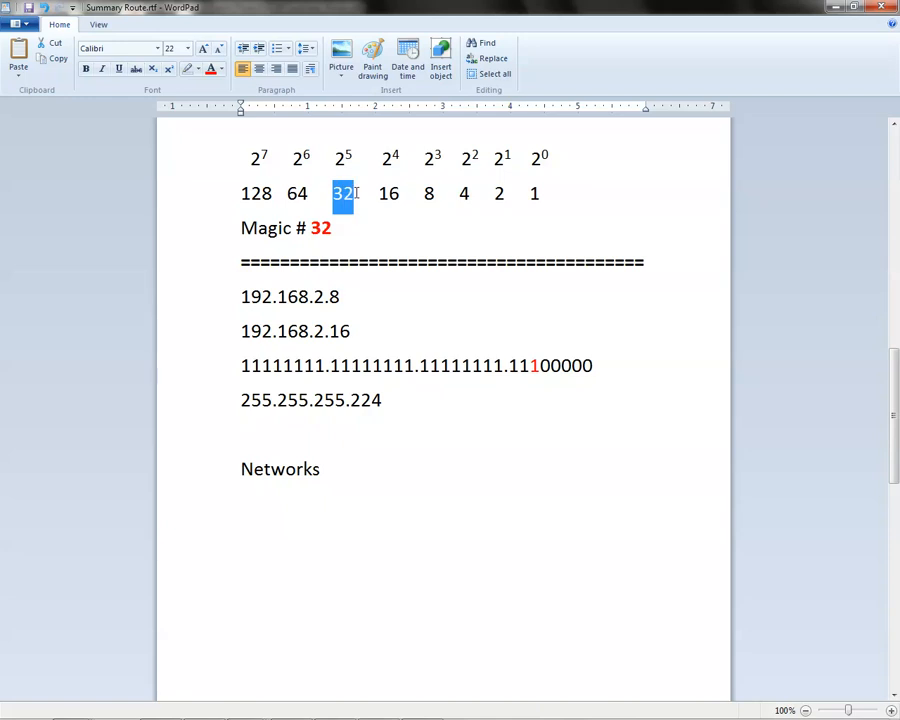
pyautogui.click(381, 222)
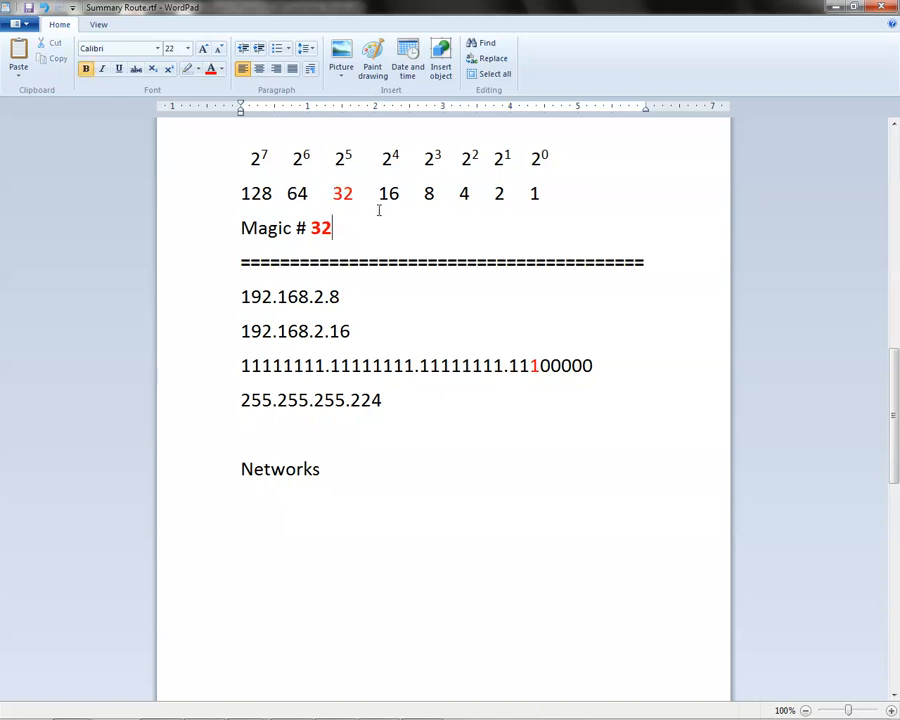
pyautogui.moveTo(378, 193); pyautogui.dragTo(403, 194)
pyautogui.click(408, 227)
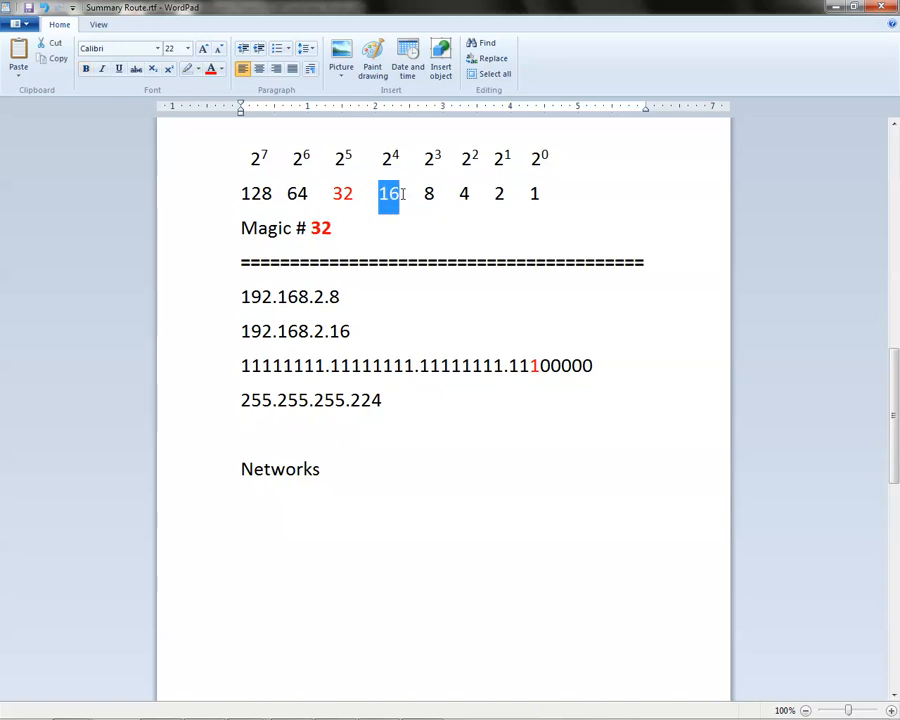
pyautogui.click(403, 194)
pyautogui.doubleClick(340, 332)
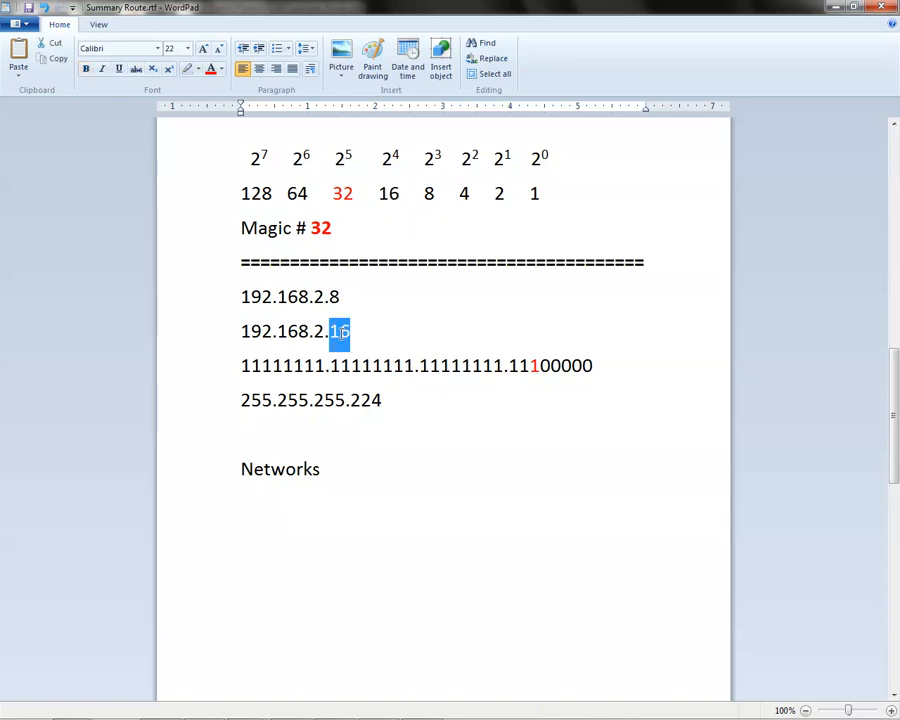
pyautogui.click(372, 334)
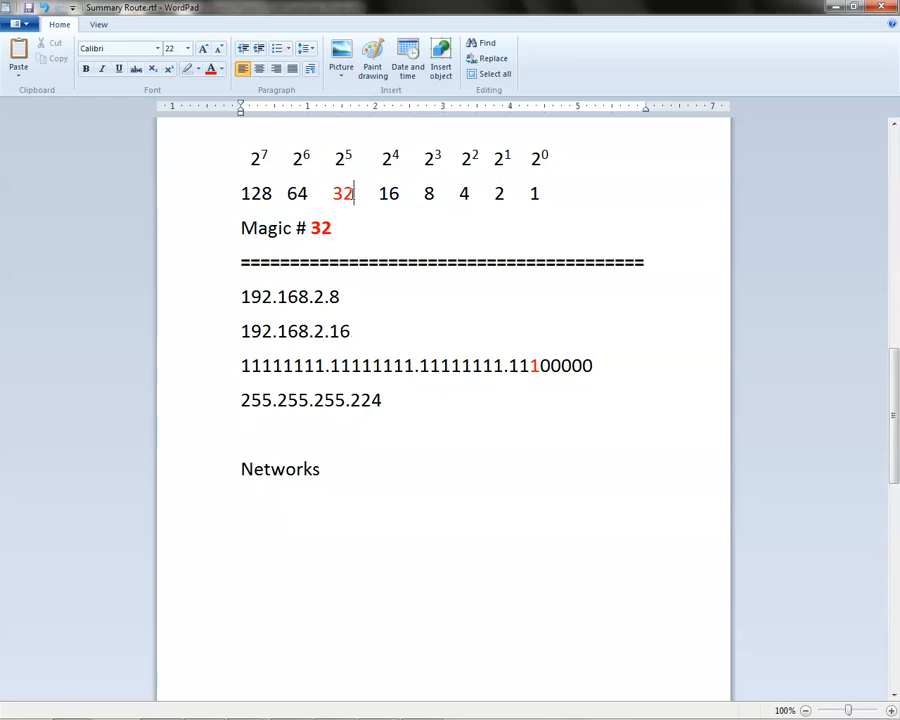
# Step: Review the 32 place value and the magic number line below the powers-of-two table
pyautogui.moveTo(353, 194); pyautogui.dragTo(334, 194)
pyautogui.click(328, 228)
pyautogui.hotkey('shift', 'Home')
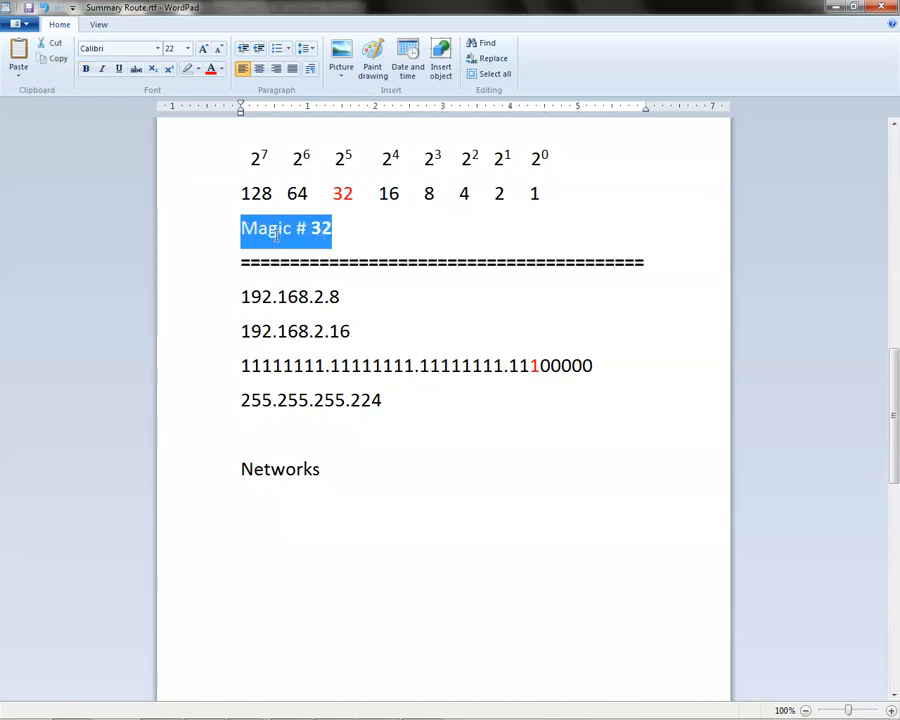
pyautogui.click(362, 224)
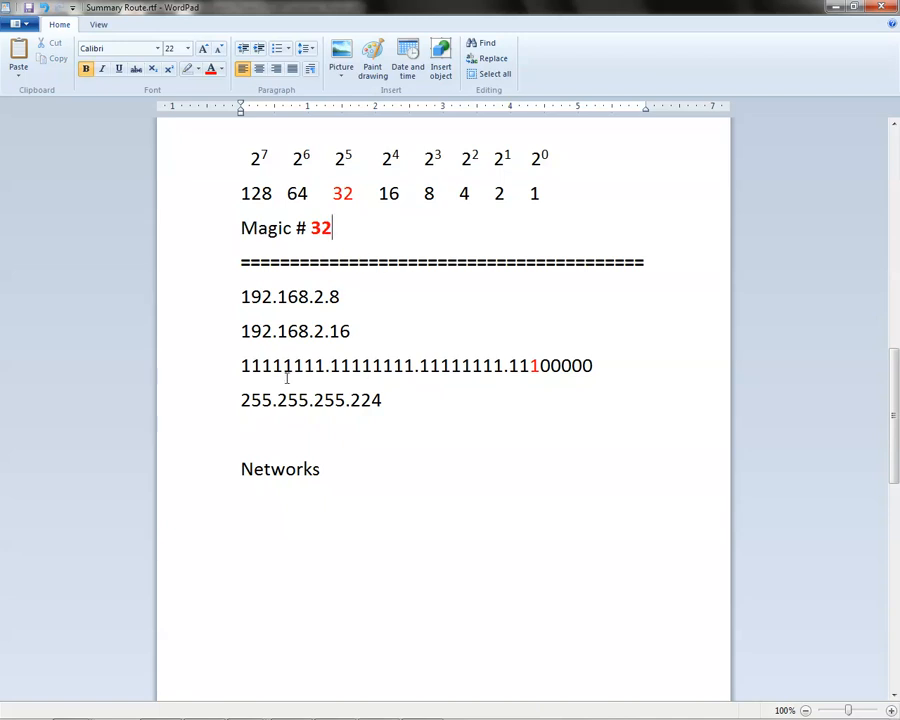
# Step: Relate the magic number to the full binary mask and to its last octet
pyautogui.moveTo(596, 368); pyautogui.dragTo(240, 368)
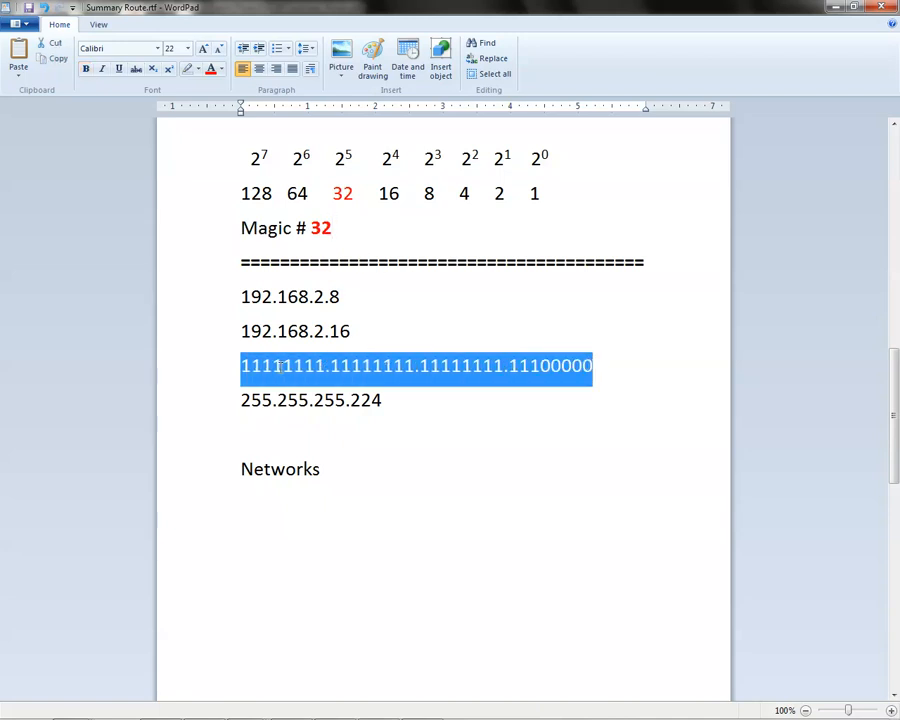
pyautogui.click(374, 370)
pyautogui.moveTo(334, 232); pyautogui.dragTo(312, 227)
pyautogui.click(520, 331)
pyautogui.moveTo(596, 366); pyautogui.dragTo(507, 366)
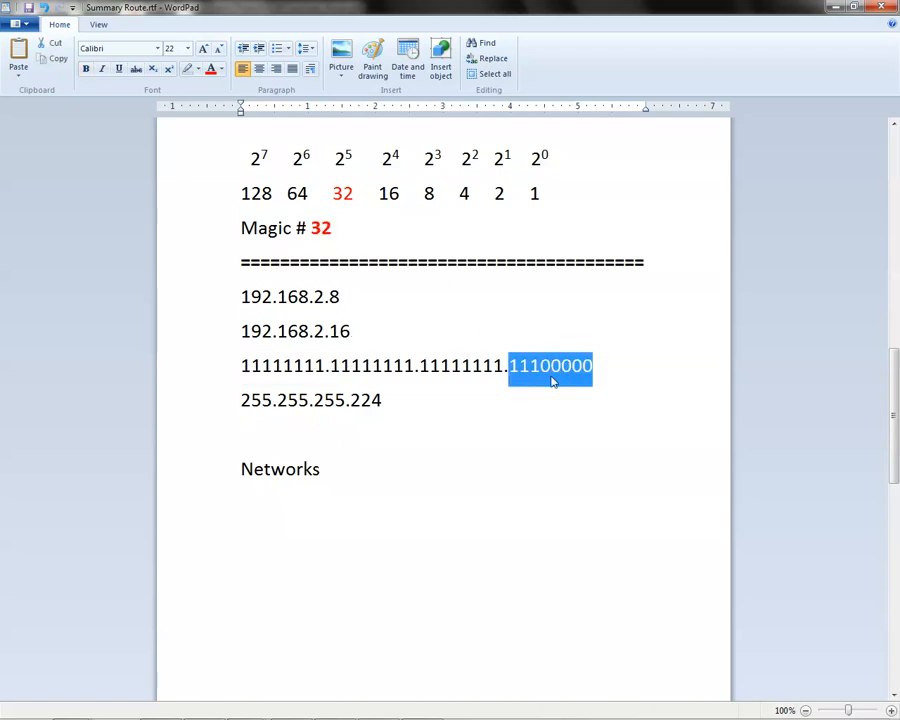
pyautogui.click(527, 403)
# Step: Compare the last octets of both network addresses with the magic number
pyautogui.moveTo(352, 333); pyautogui.dragTo(324, 297)
pyautogui.click(345, 296)
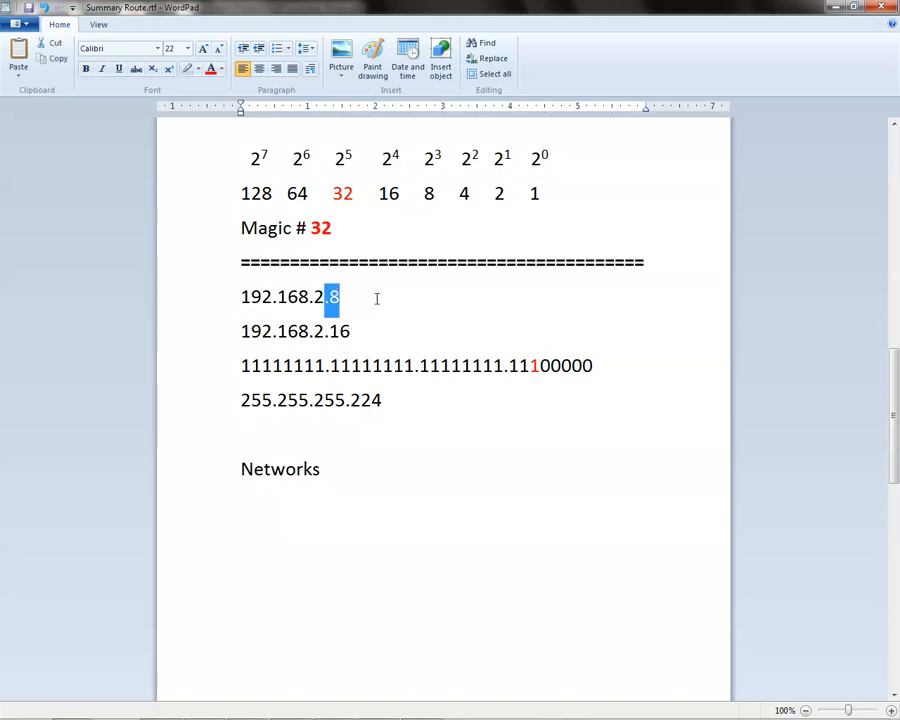
pyautogui.click(334, 226)
pyautogui.moveTo(345, 298); pyautogui.dragTo(352, 333)
pyautogui.click(340, 326)
pyautogui.click(367, 312)
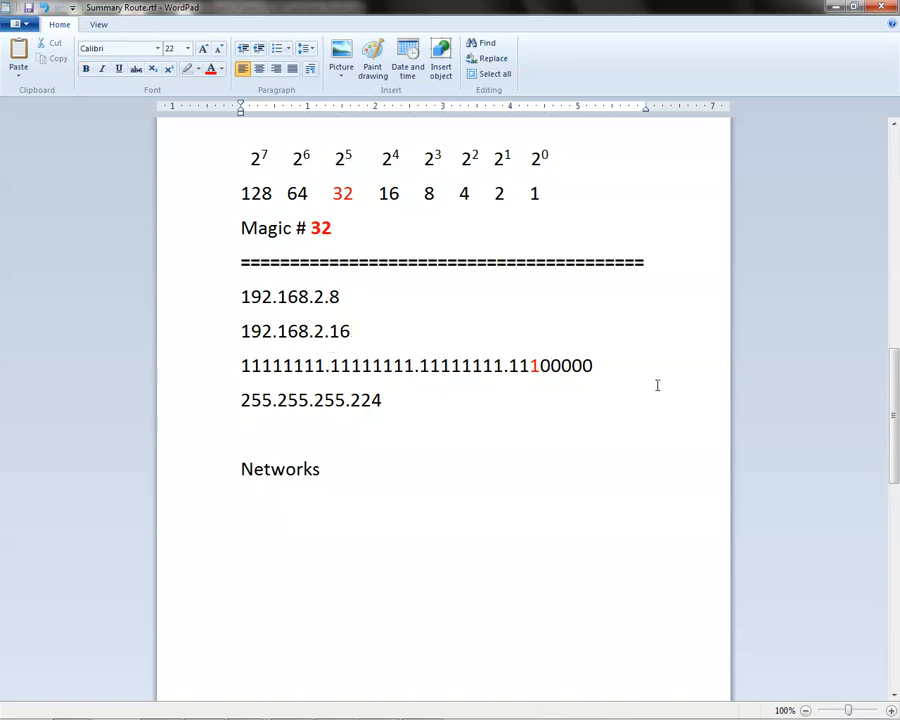
# Step: Match the last octet of the binary mask to the row of place values from 128 to 1
pyautogui.doubleClick(557, 365)
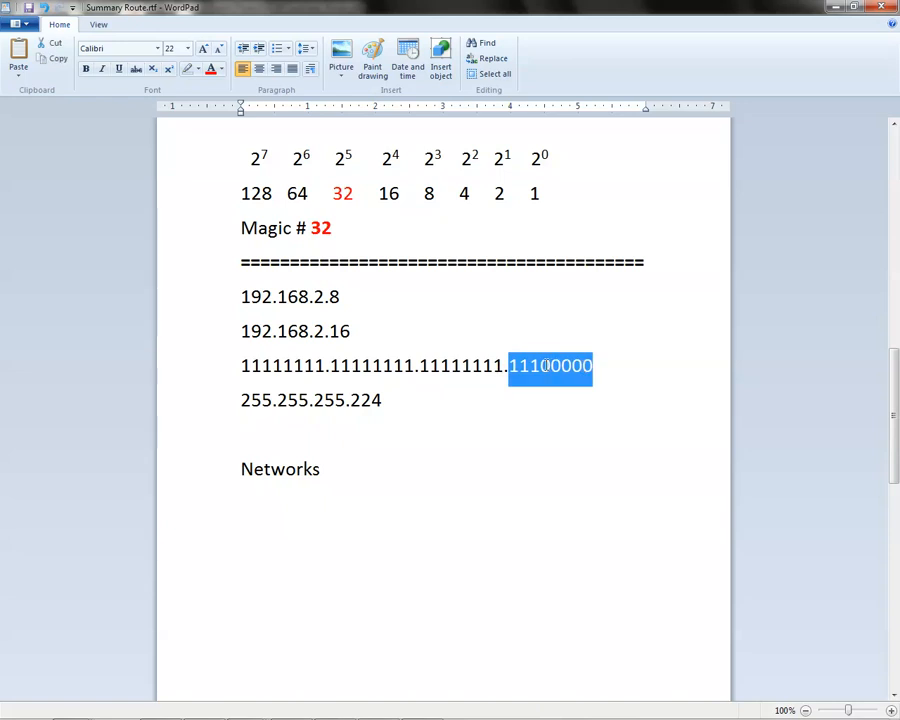
pyautogui.click(550, 401)
pyautogui.click(547, 193)
pyautogui.moveTo(547, 193); pyautogui.dragTo(240, 193)
pyautogui.click(396, 253)
pyautogui.doubleClick(588, 378)
pyautogui.click(535, 403)
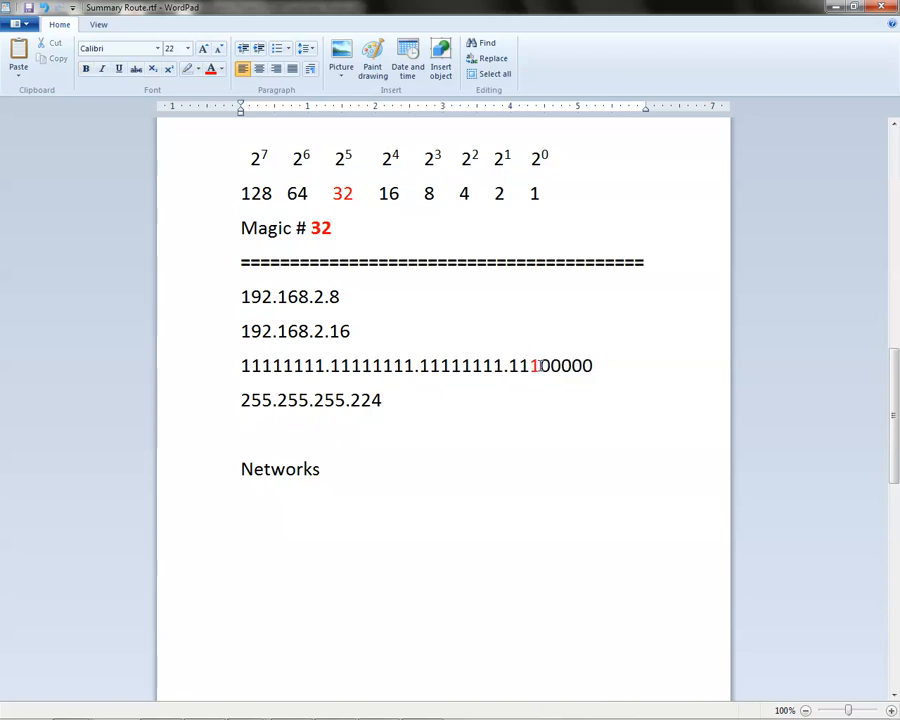
# Step: Locate the red 1 bit of the binary mask within the row of place values
pyautogui.moveTo(539, 366); pyautogui.dragTo(530, 366)
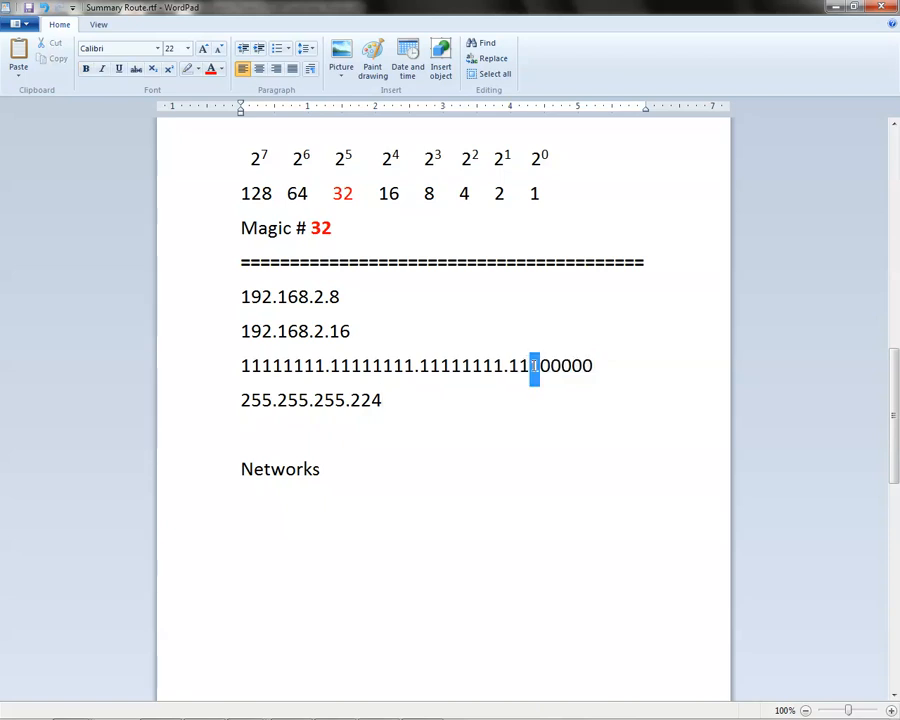
pyautogui.click(551, 390)
pyautogui.moveTo(539, 366); pyautogui.dragTo(531, 366)
pyautogui.click(554, 402)
pyautogui.moveTo(546, 195); pyautogui.dragTo(238, 195)
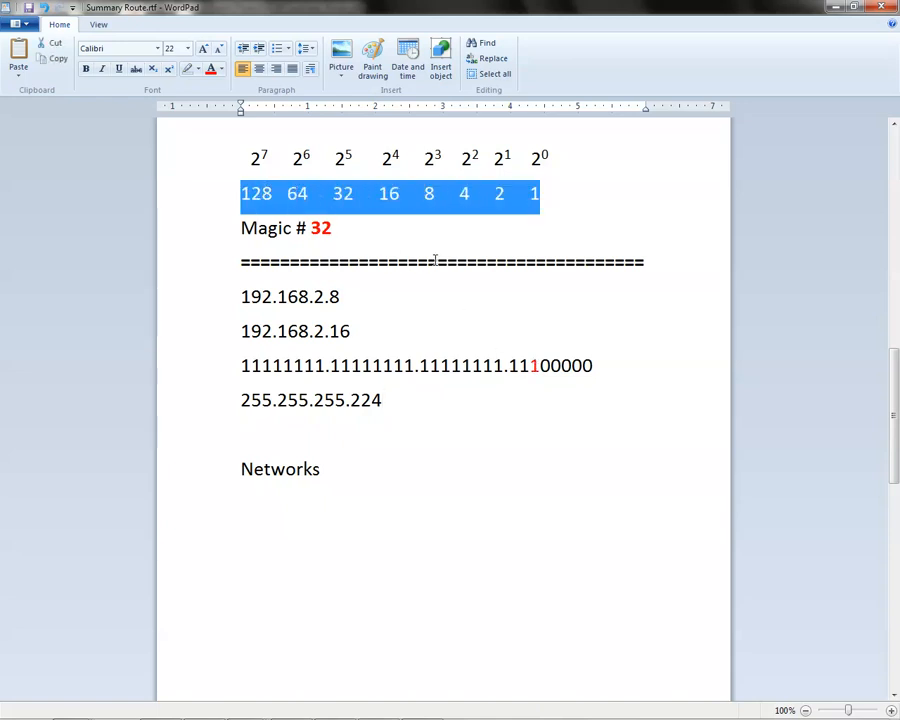
pyautogui.click(518, 332)
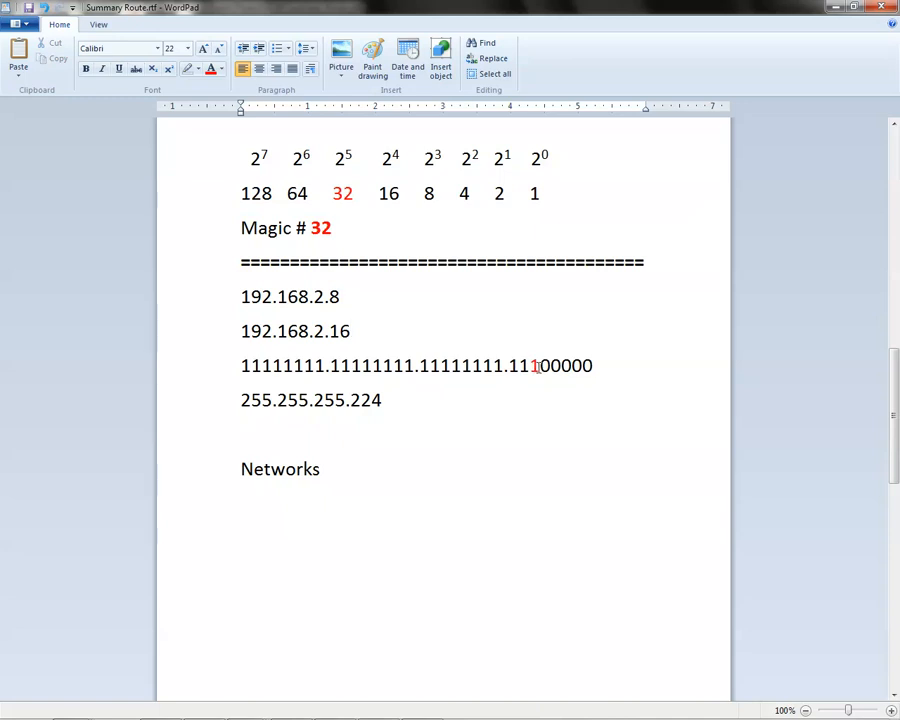
# Step: Check the three 1 bits in the binary mask's last octet against the last octet of the decimal mask
pyautogui.moveTo(537, 367); pyautogui.dragTo(523, 366)
pyautogui.click(519, 386)
pyautogui.click(496, 386)
pyautogui.moveTo(508, 366); pyautogui.dragTo(538, 368)
pyautogui.click(418, 400)
pyautogui.doubleClick(375, 401)
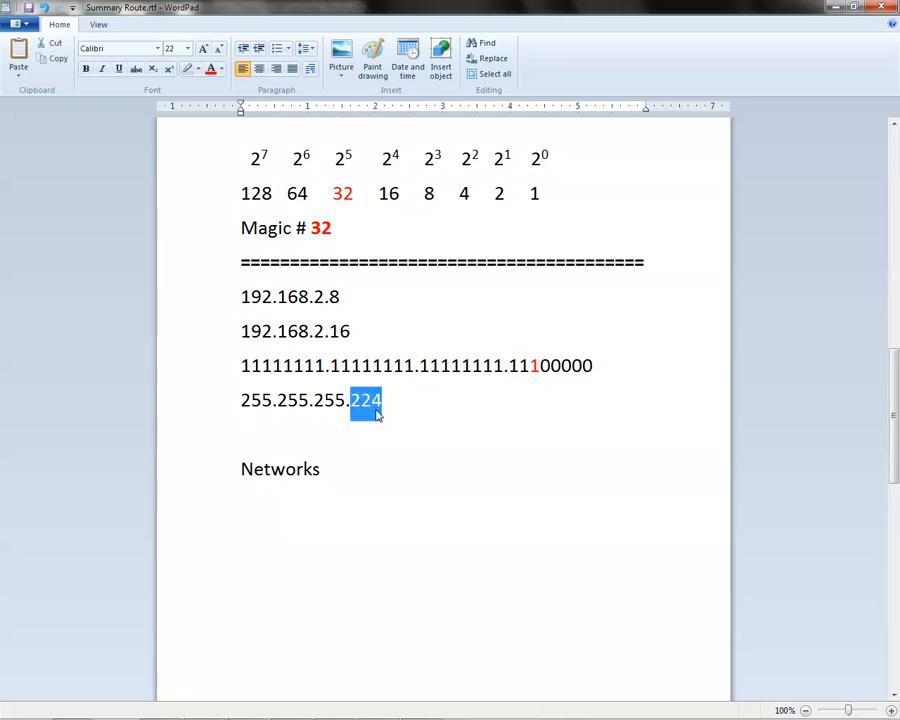
pyautogui.click(380, 445)
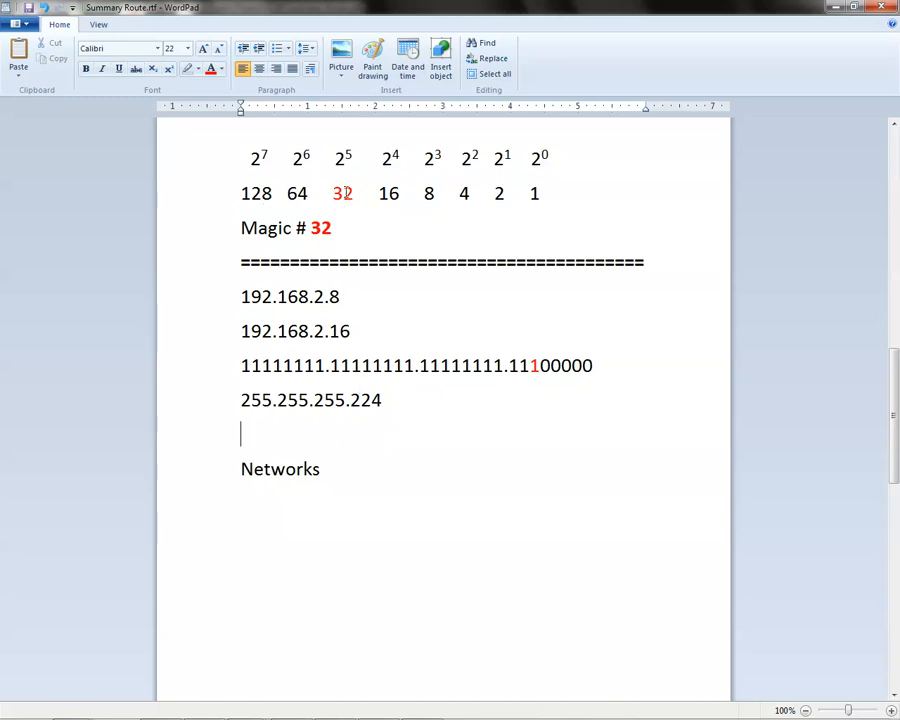
# Step: Review the red bit of the binary mask and the complete decimal mask beneath it
pyautogui.click(404, 413)
pyautogui.moveTo(530, 366)
pyautogui.mouseDown()
pyautogui.moveTo(541, 367)
pyautogui.moveTo(530, 366)
pyautogui.mouseUp()
pyautogui.click(538, 366)
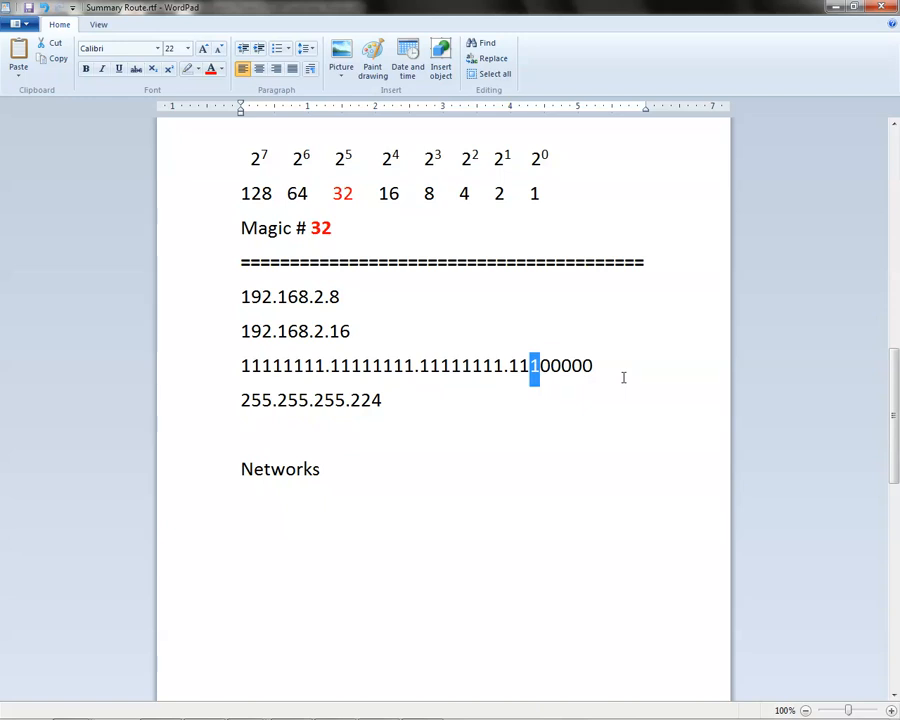
pyautogui.click(540, 366)
pyautogui.click(388, 395)
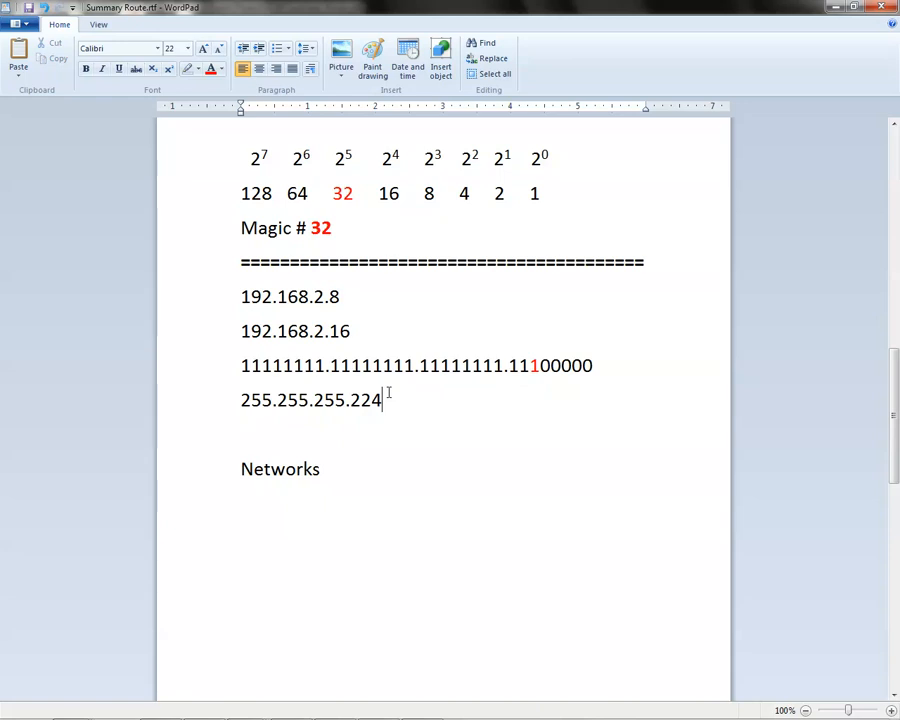
pyautogui.moveTo(384, 396); pyautogui.dragTo(255, 393)
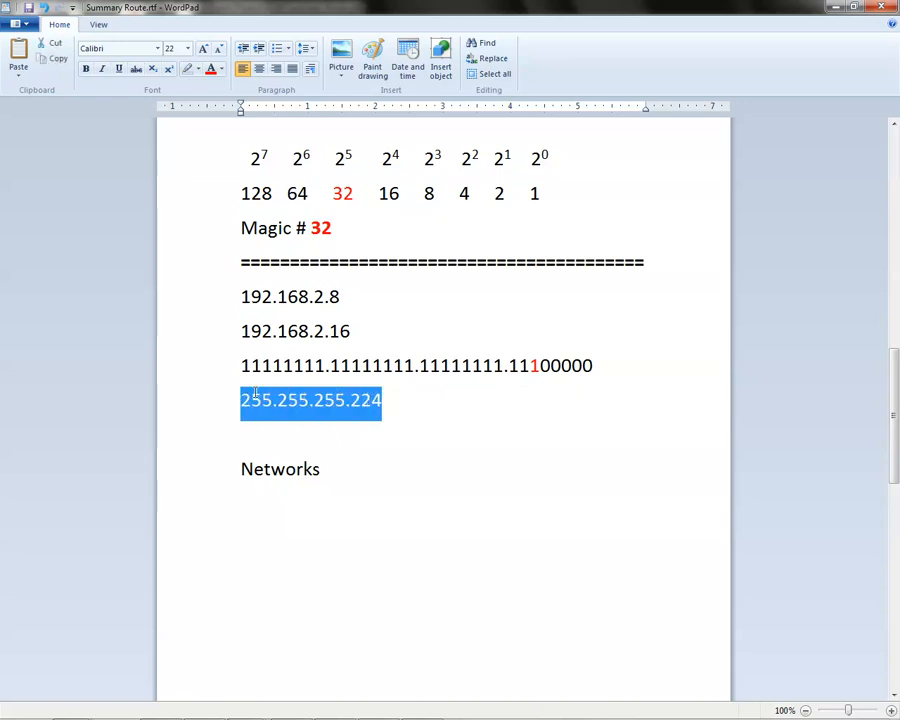
pyautogui.click(312, 431)
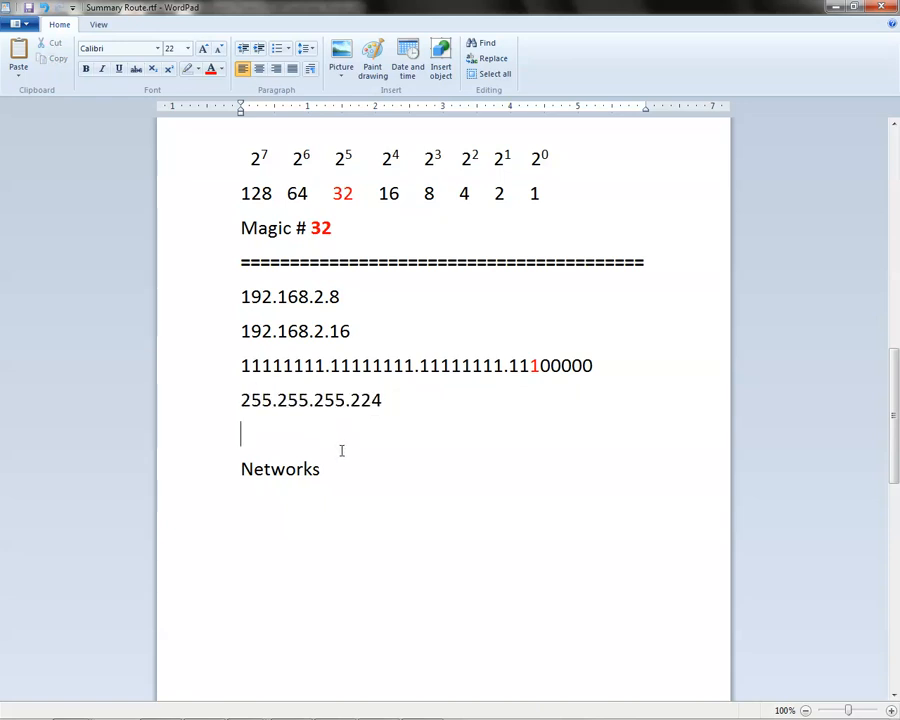
# Step: Start the summary network address on the line below the Networks heading with the shared first octet, 192
pyautogui.click(346, 464)
pyautogui.press('Return')
pyautogui.doubleClick(258, 296)
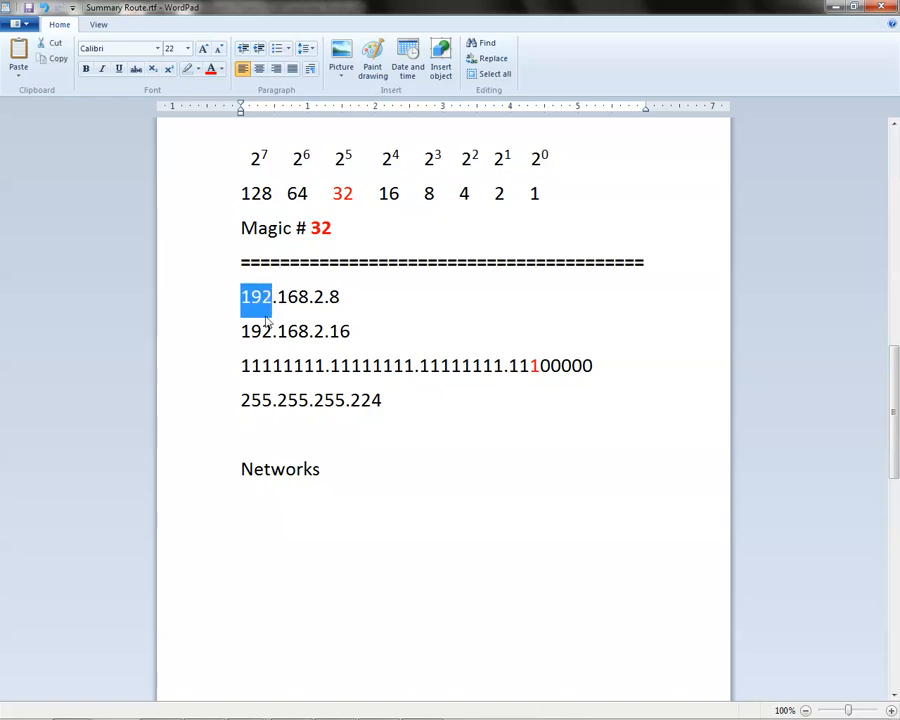
pyautogui.doubleClick(258, 331)
pyautogui.click(335, 474)
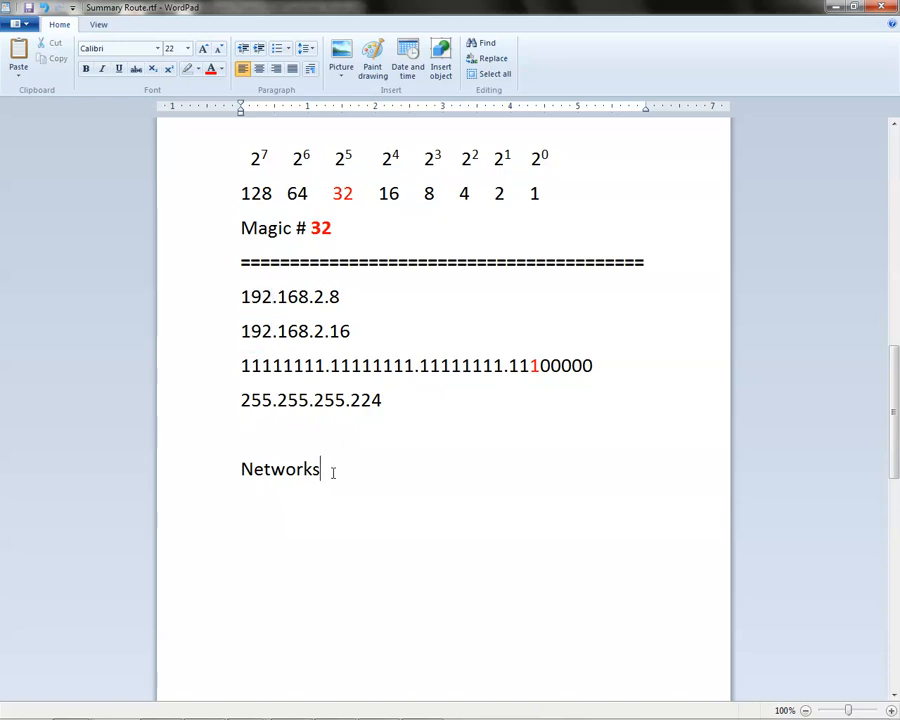
pyautogui.press('Down')
pyautogui.write('192')
# Step: Extend the summary network address with the shared second and third octets, 168 and 2
pyautogui.doubleClick(305, 296)
pyautogui.doubleClick(301, 330)
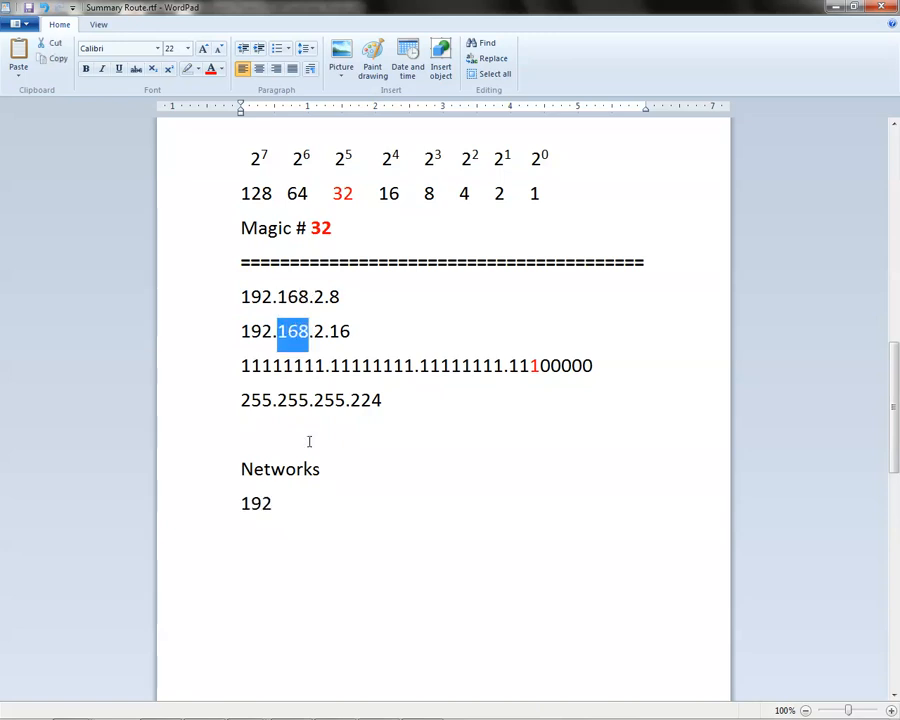
pyautogui.click(295, 506)
pyautogui.write('.168')
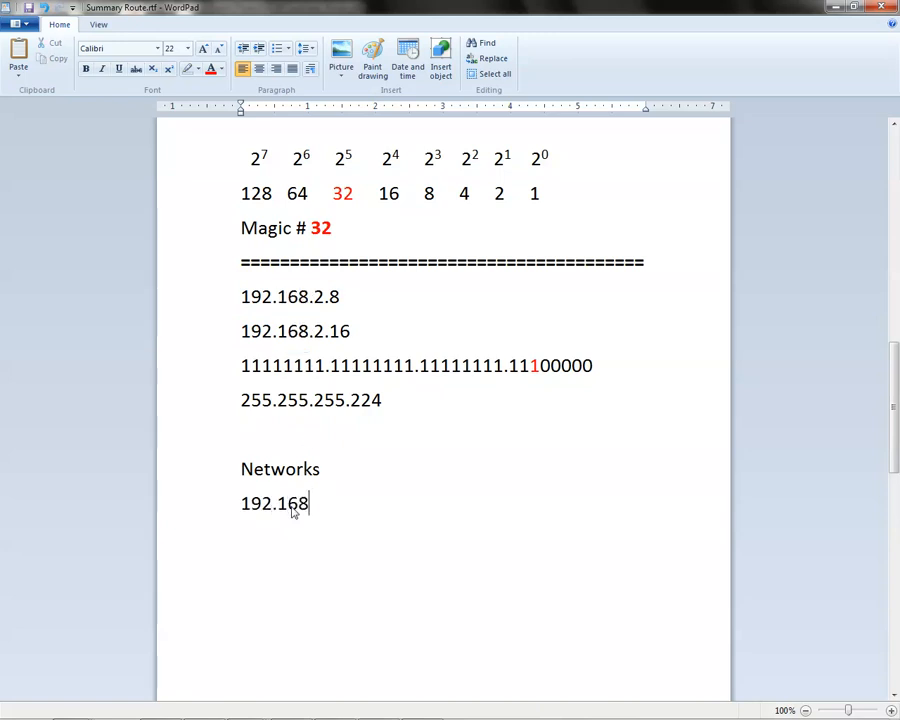
pyautogui.moveTo(309, 296); pyautogui.dragTo(323, 331)
pyautogui.click(315, 504)
pyautogui.write('.2')
# Step: Review the worked 192.168.2.32 and 192.168.2.64 summary example, including its Network section, and return to the unfinished Networks section
pyautogui.scroll(4, 497, 332)
pyautogui.scroll(5, 497, 332)
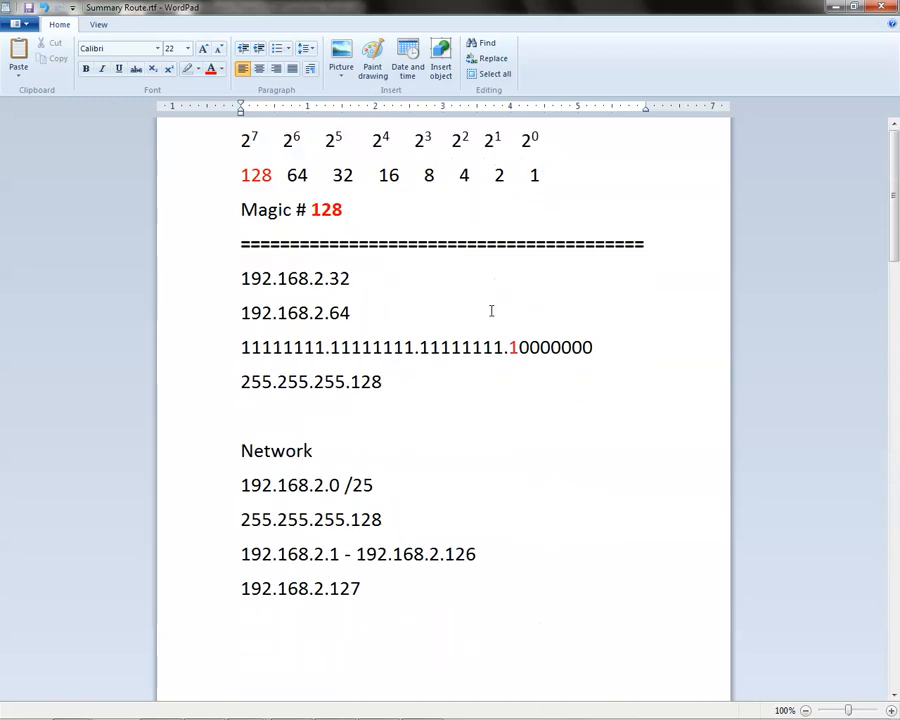
pyautogui.scroll(-5, 490, 302)
pyautogui.scroll(-3, 490, 303)
pyautogui.scroll(3, 492, 309)
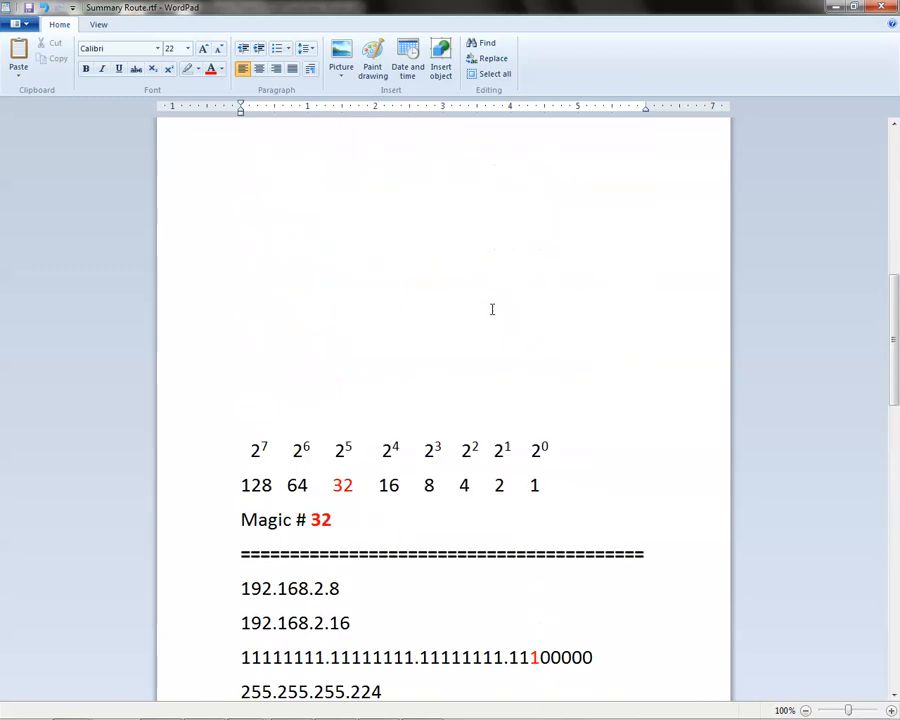
pyautogui.scroll(-2, 490, 307)
pyautogui.moveTo(895, 373); pyautogui.dragTo(896, 382)
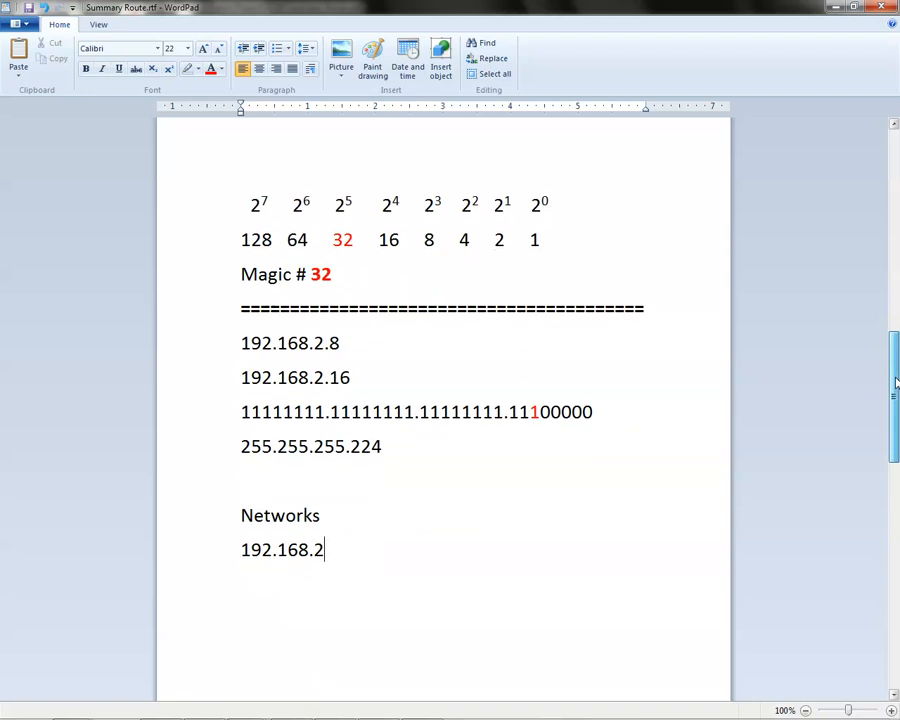
# Step: Complete the summary network address with a fourth octet of 0, checking it against the magic number
pyautogui.click(337, 544)
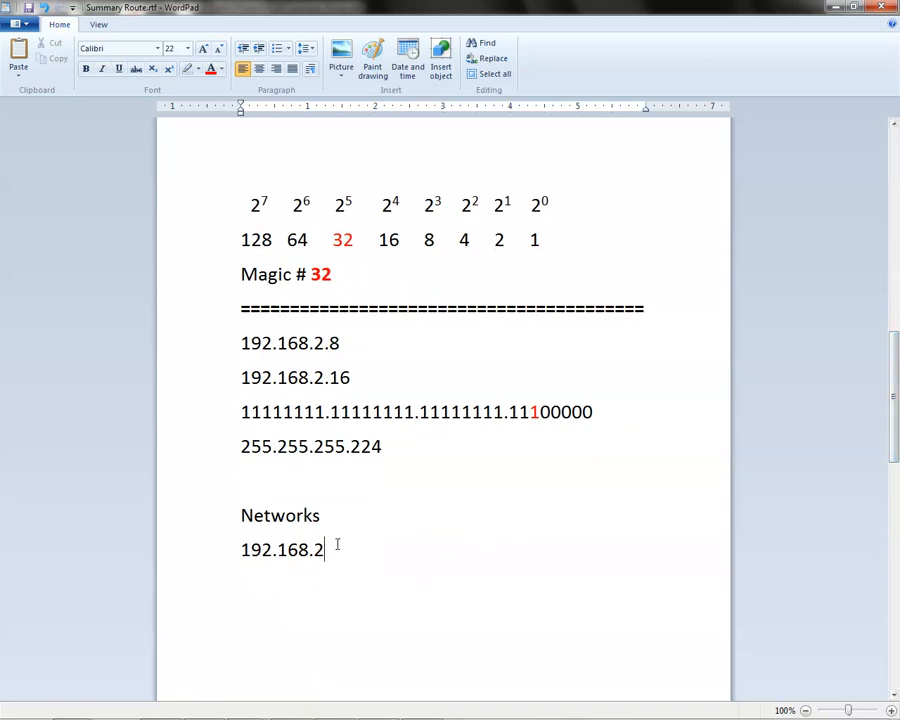
pyautogui.write('.')
pyautogui.moveTo(330, 274); pyautogui.dragTo(315, 274)
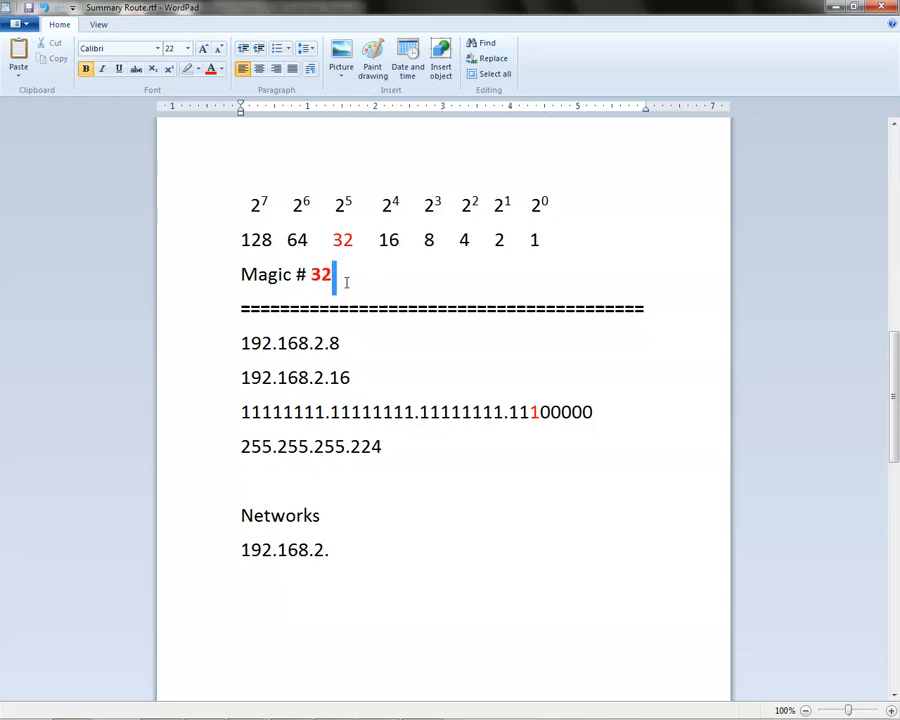
pyautogui.click(347, 556)
pyautogui.write('0')
pyautogui.press('Return')
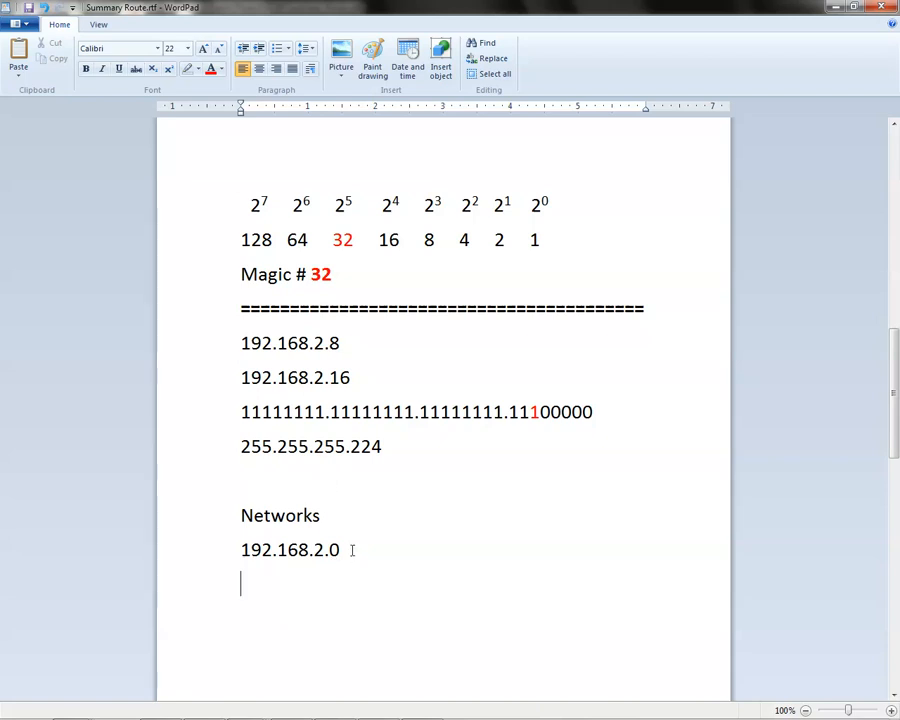
# Step: Add the next network address, 192.168.2.32, on the line below the first, stepping up by the magic number
pyautogui.moveTo(334, 273); pyautogui.dragTo(258, 268)
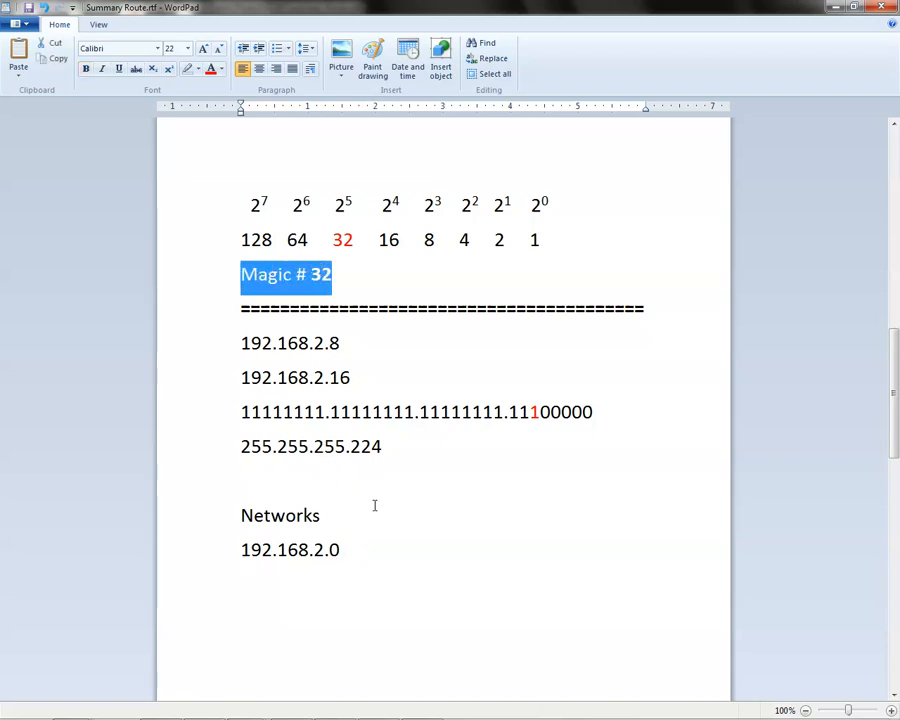
pyautogui.click(375, 545)
pyautogui.press('Return')
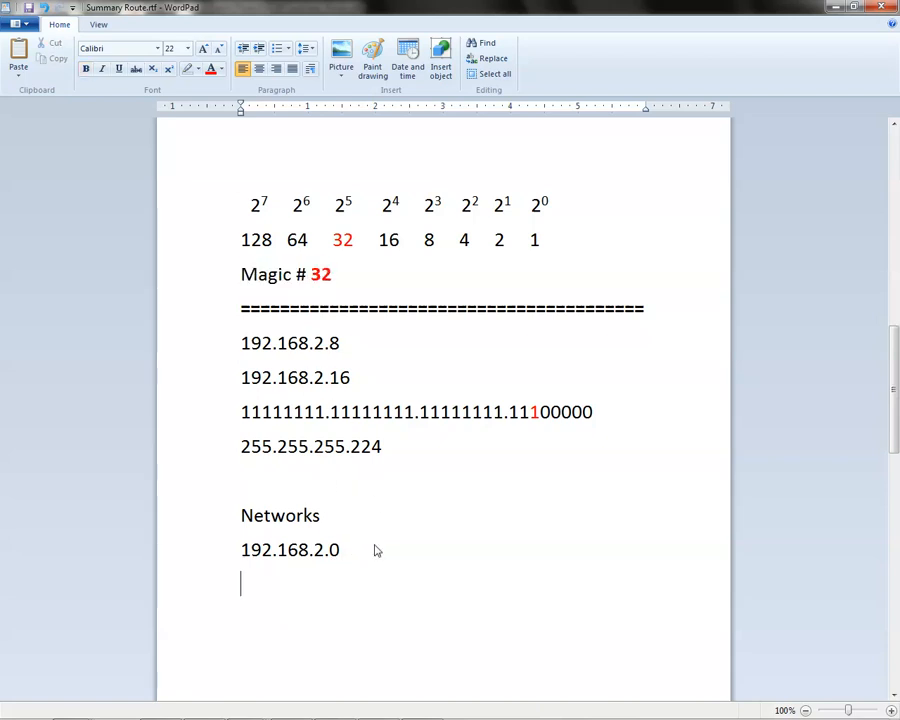
pyautogui.write('192.168.')
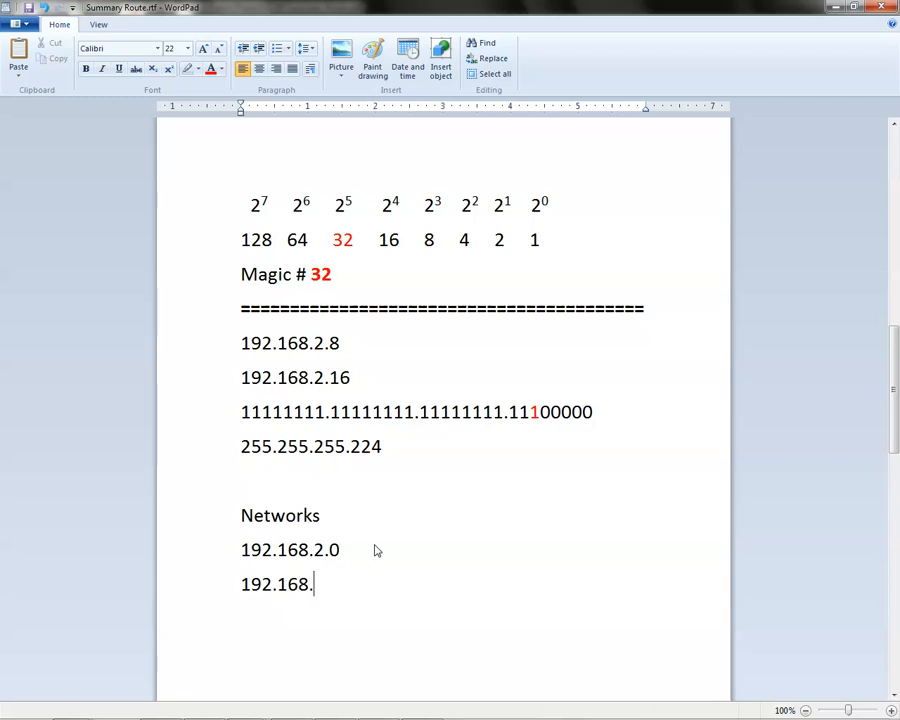
pyautogui.write('2.32')
# Step: Insert a blank line between the 192.168.2.0 and 192.168.2.32 network addresses
pyautogui.press('Up')
pyautogui.hotkey('shift', 'Home')
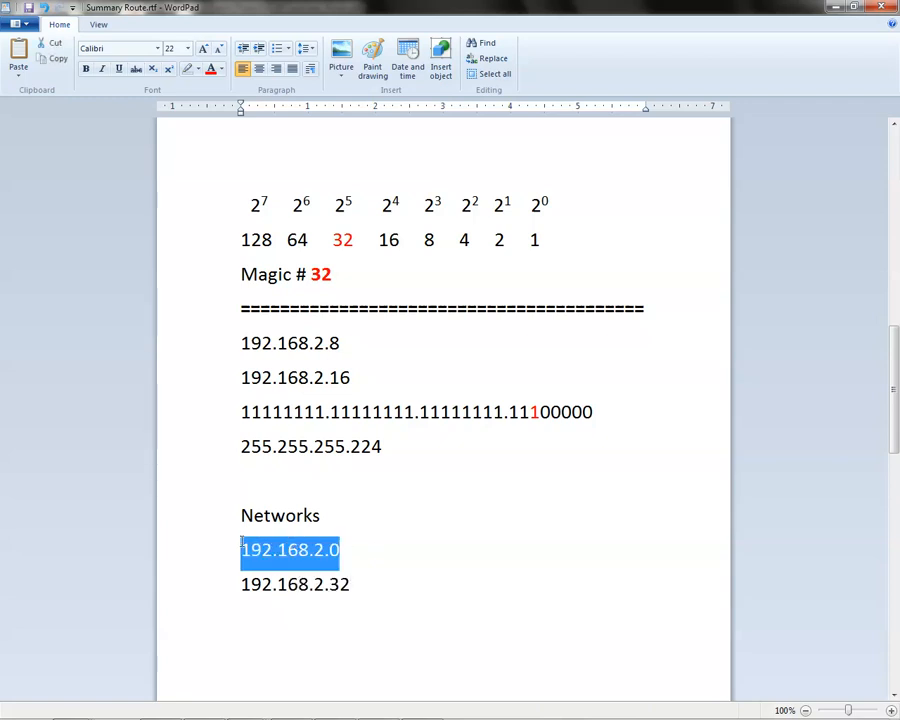
pyautogui.click(363, 548)
pyautogui.press('Return')
pyautogui.click(363, 616)
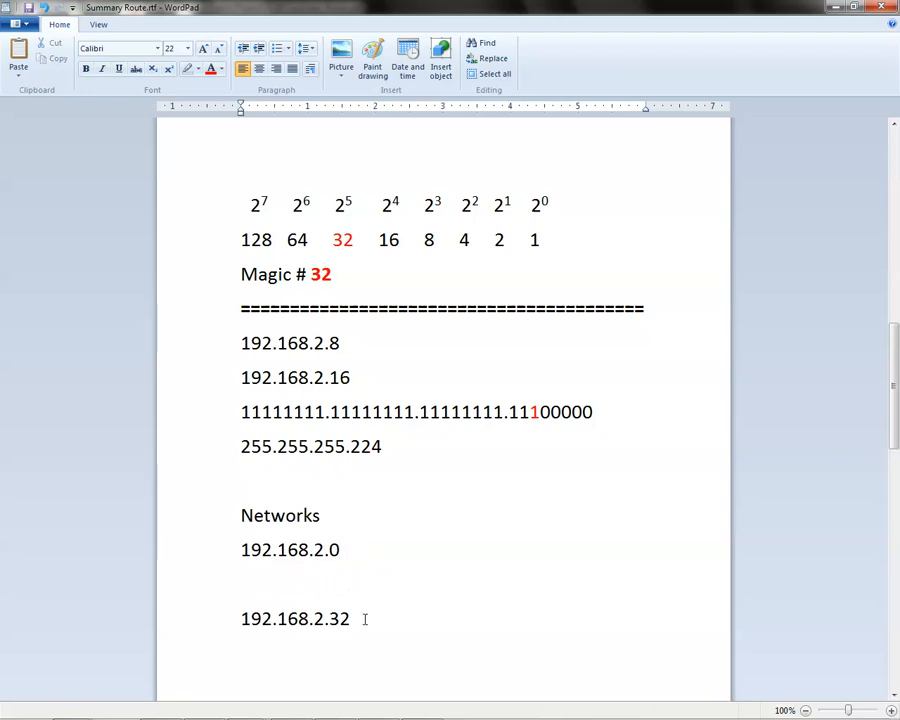
# Step: Review the 192.168.2.32 network address and insert a second blank line above it
pyautogui.hotkey('shift', 'Home')
pyautogui.click(294, 651)
pyautogui.moveTo(366, 622); pyautogui.dragTo(250, 609)
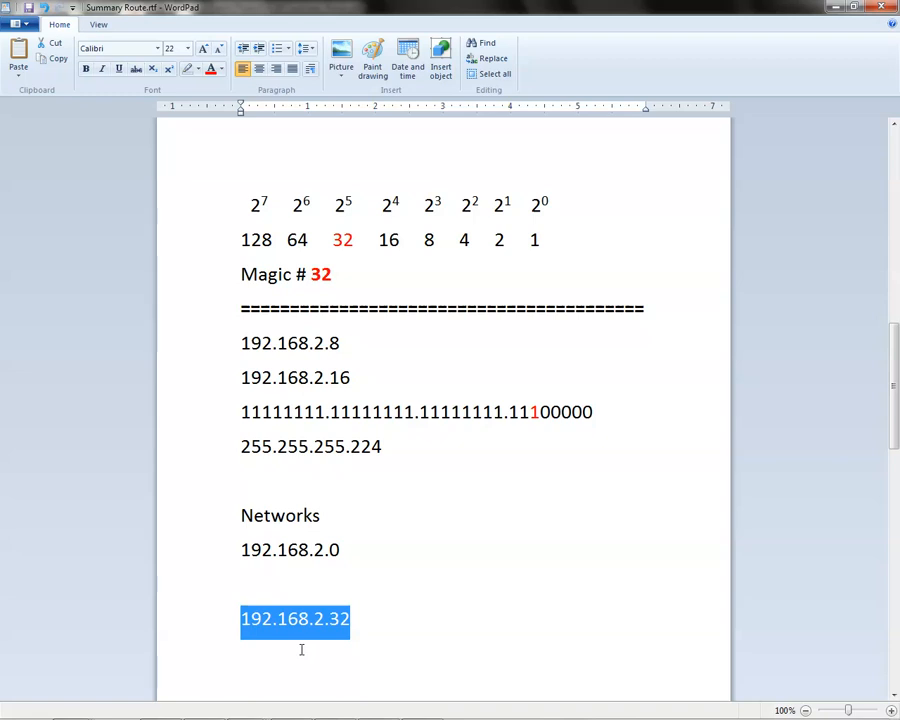
pyautogui.click(358, 626)
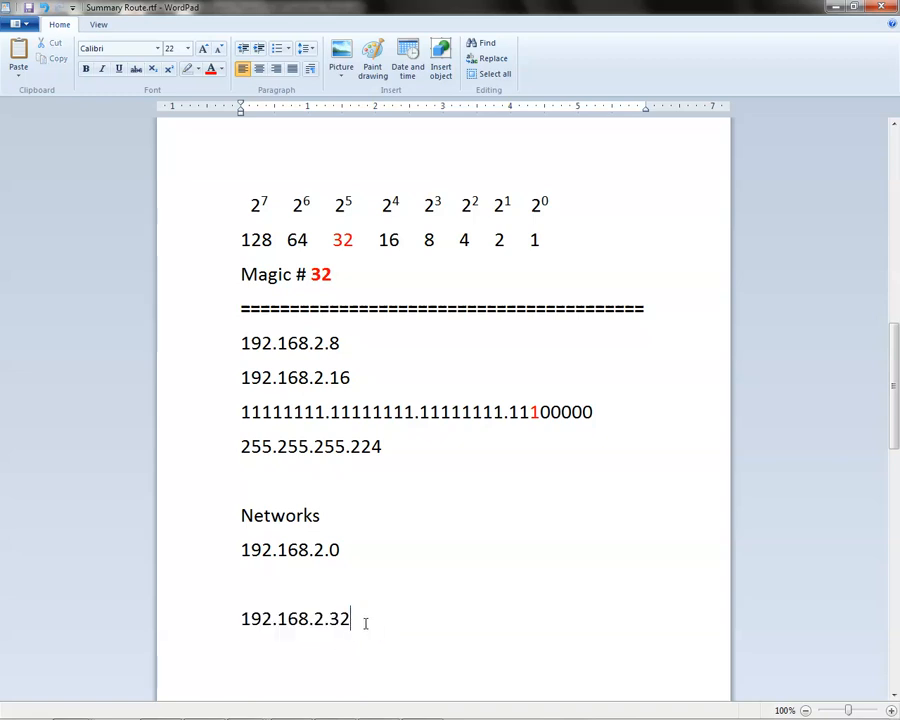
pyautogui.moveTo(351, 617); pyautogui.dragTo(253, 616)
pyautogui.click(302, 642)
pyautogui.click(347, 545)
pyautogui.press('Return')
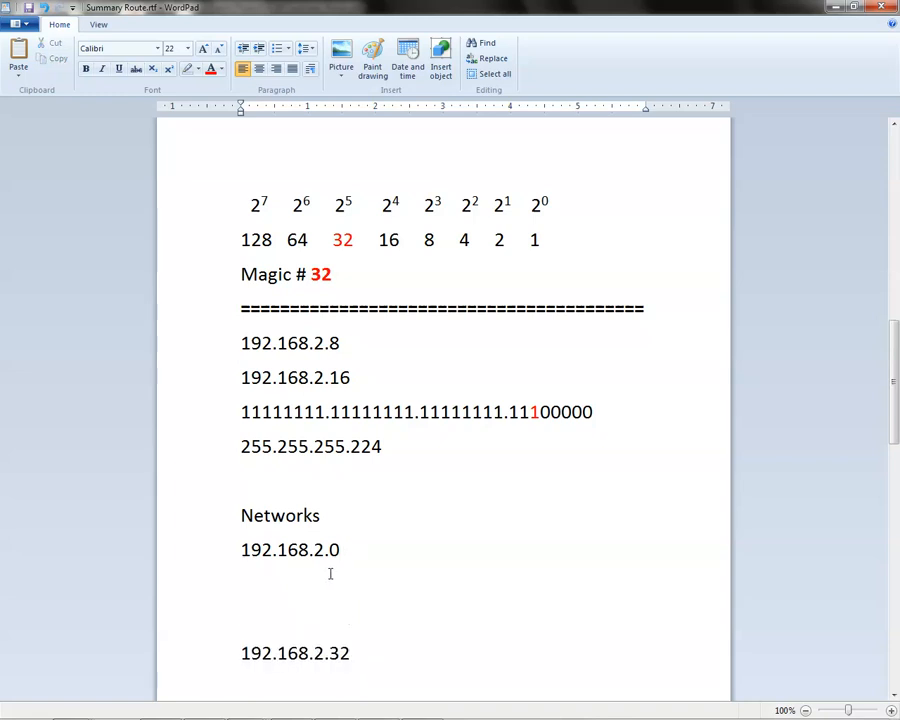
# Step: Enter the usable host range 192.168.2.1 - 30 directly beneath the 192.168.2.0 network address
pyautogui.moveTo(354, 551); pyautogui.dragTo(239, 550)
pyautogui.click(282, 577)
pyautogui.write('192.168')
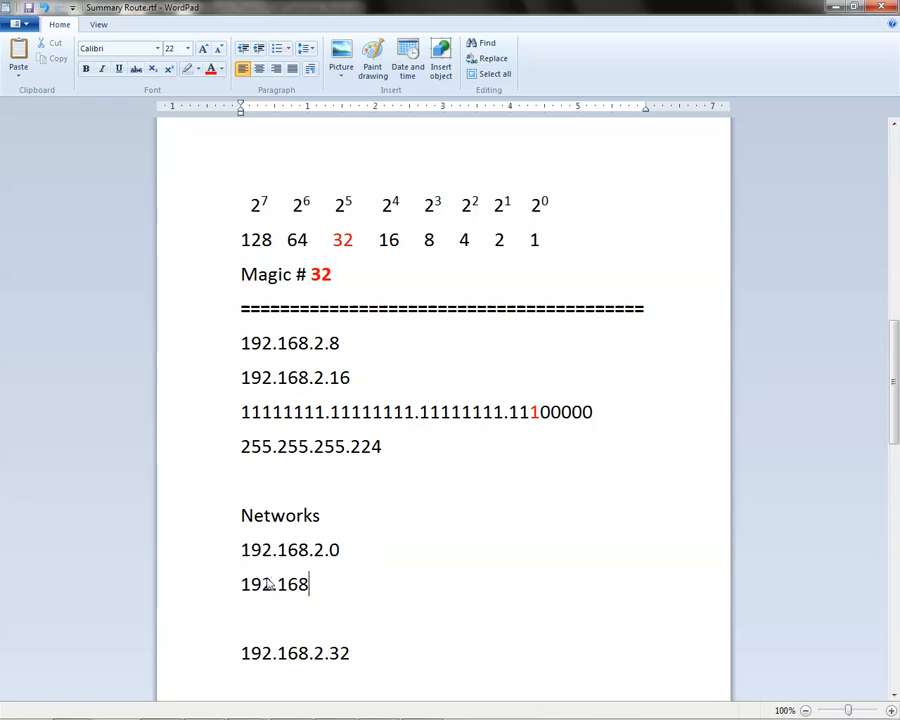
pyautogui.write('.2.1 - 30')
# Step: Add the broadcast address 192.168.2.31 on a new line beneath the host range
pyautogui.moveTo(380, 582); pyautogui.dragTo(235, 591)
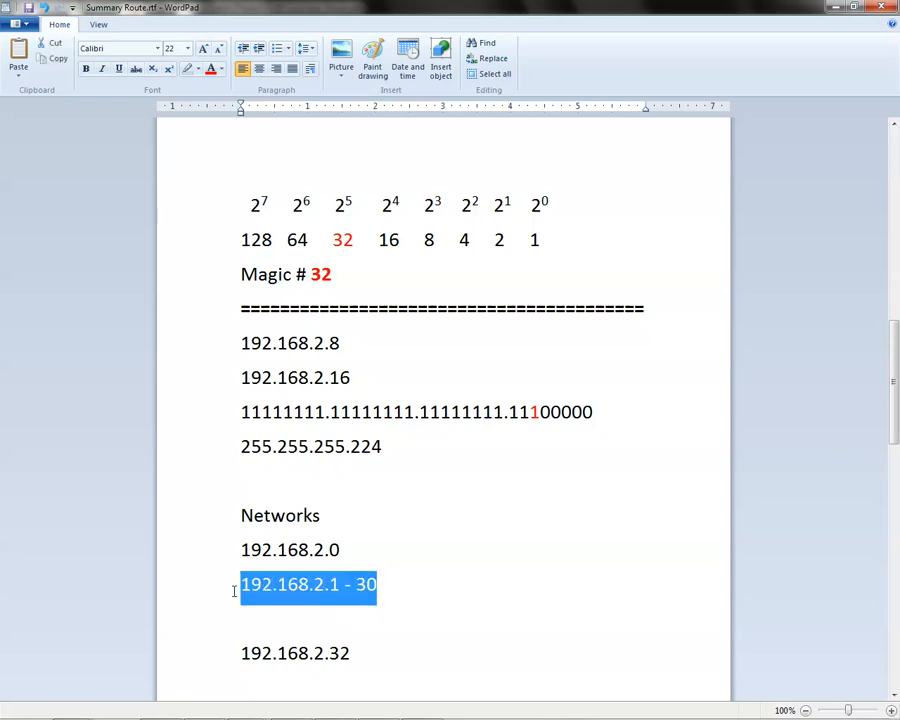
pyautogui.moveTo(357, 544); pyautogui.dragTo(242, 548)
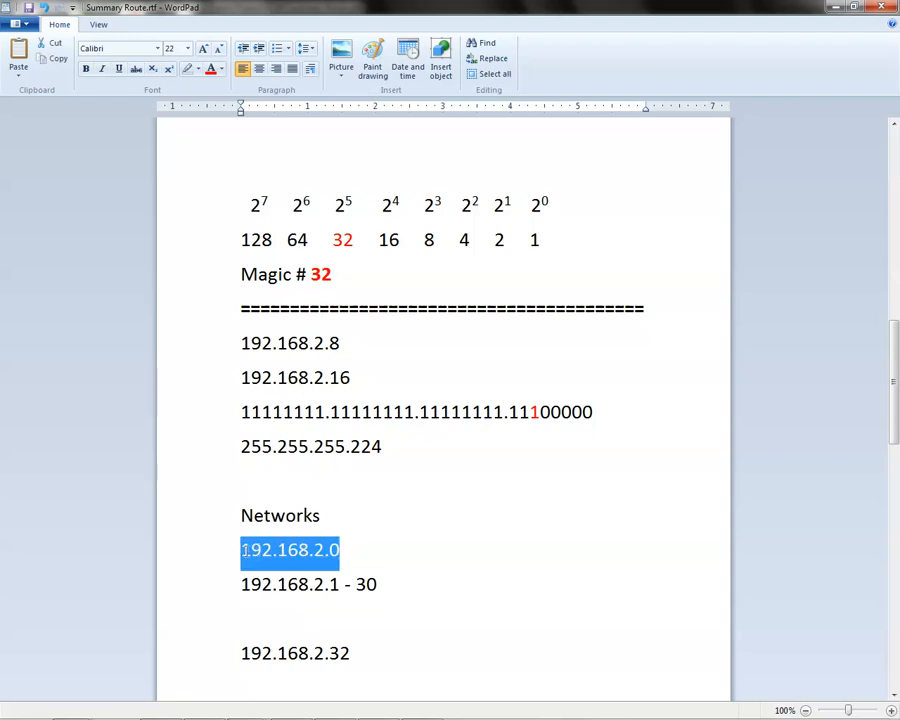
pyautogui.click(339, 602)
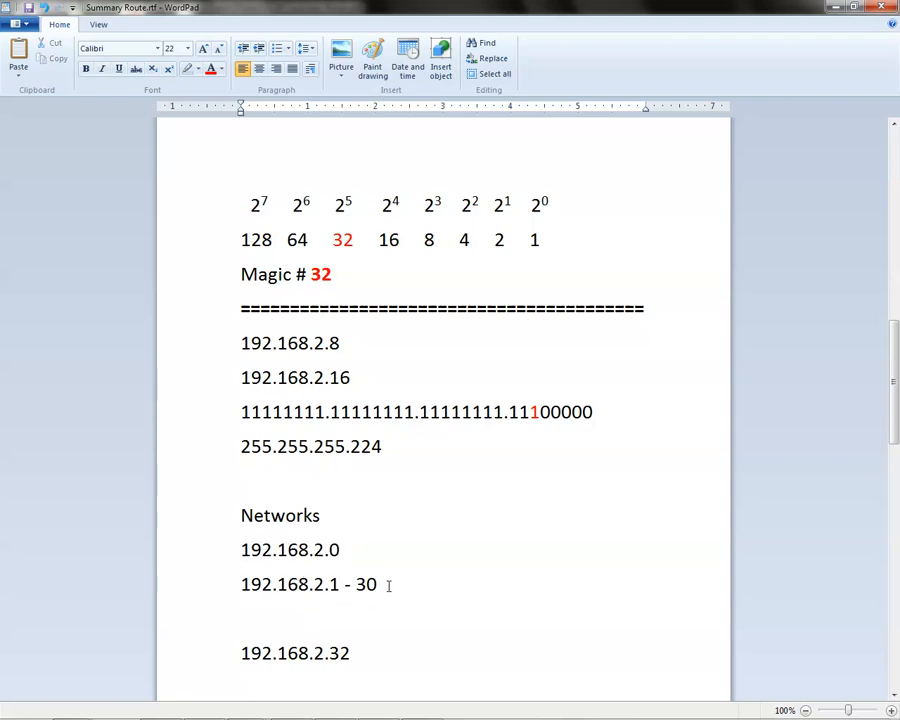
pyautogui.click(384, 587)
pyautogui.press('Return')
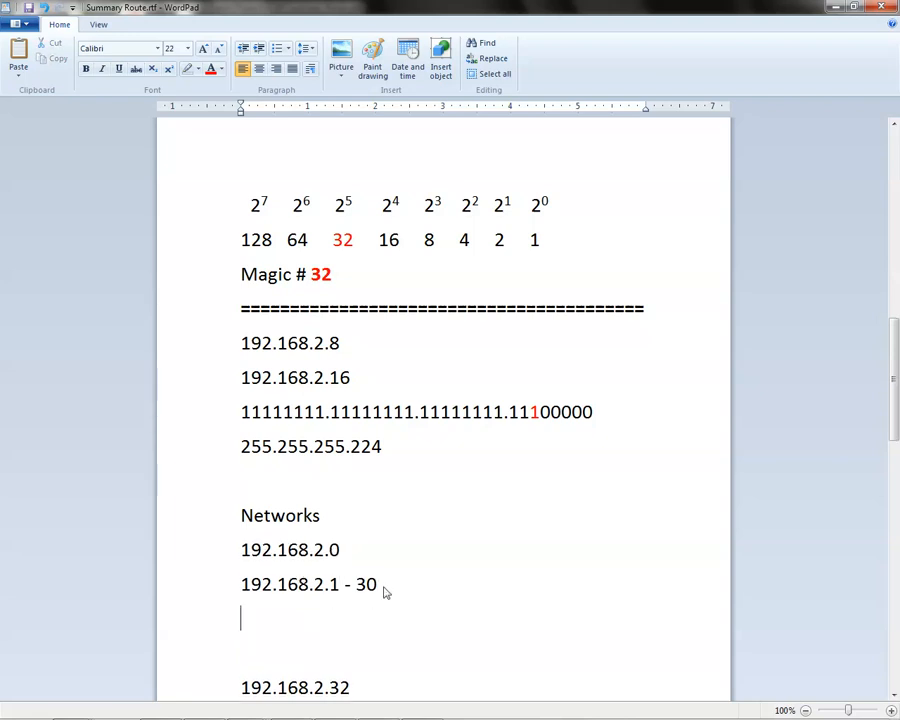
pyautogui.scroll(-2, 385, 592)
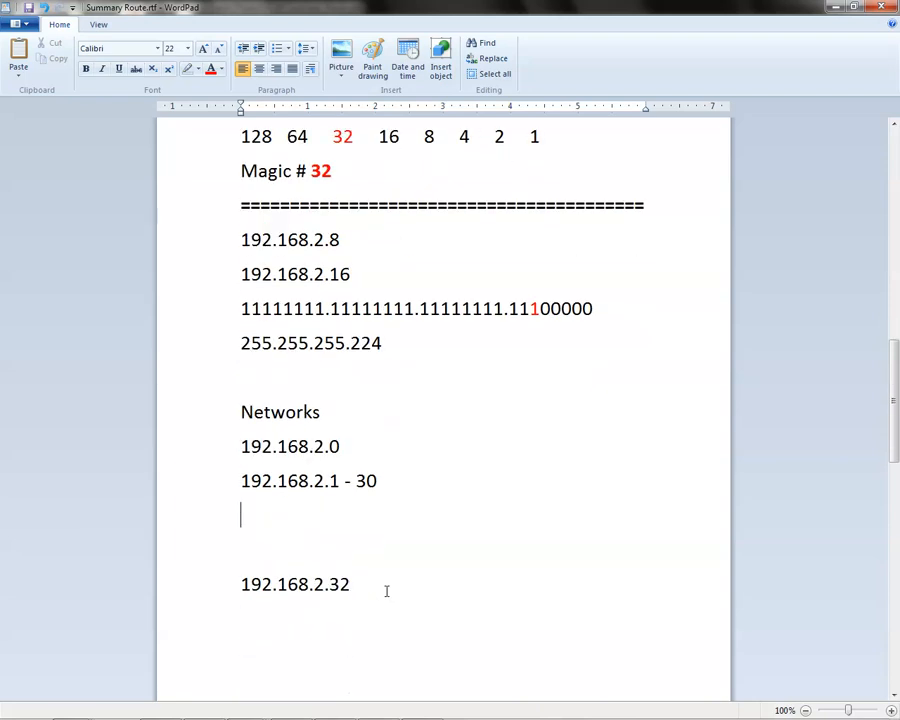
pyautogui.write('192.168')
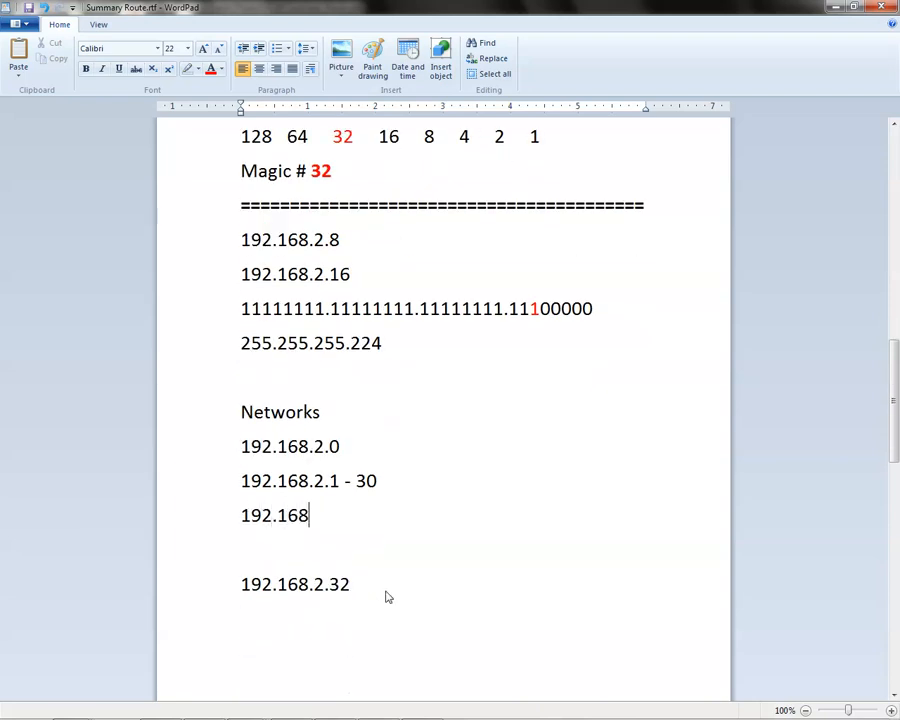
pyautogui.write('.2.31')
# Step: Review the broadcast address, the network address and the usable host range of the first network in turn
pyautogui.click(389, 592)
pyautogui.moveTo(362, 515); pyautogui.dragTo(241, 515)
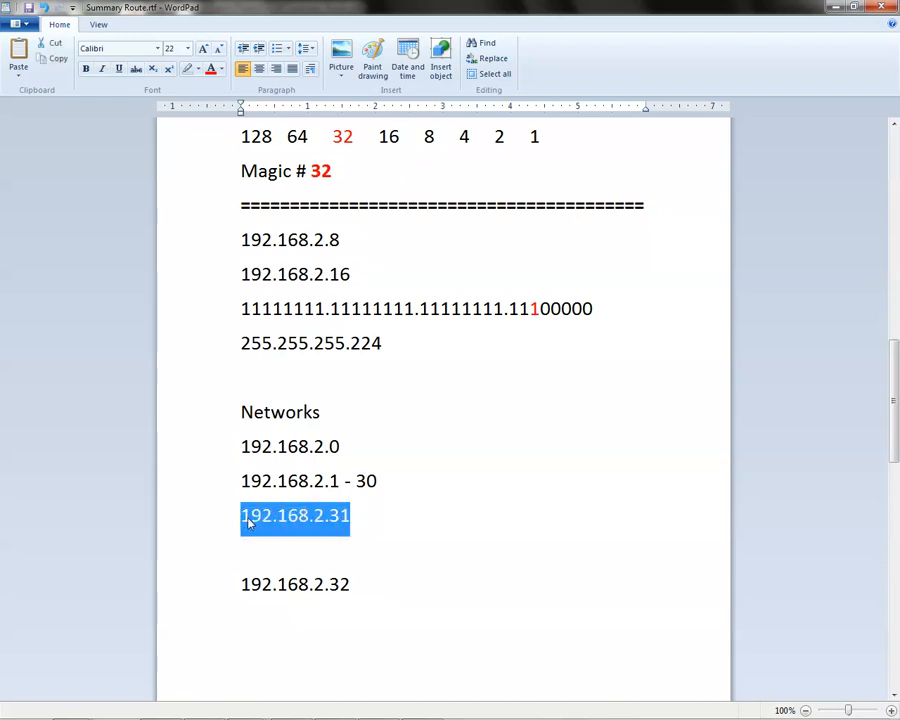
pyautogui.click(329, 517)
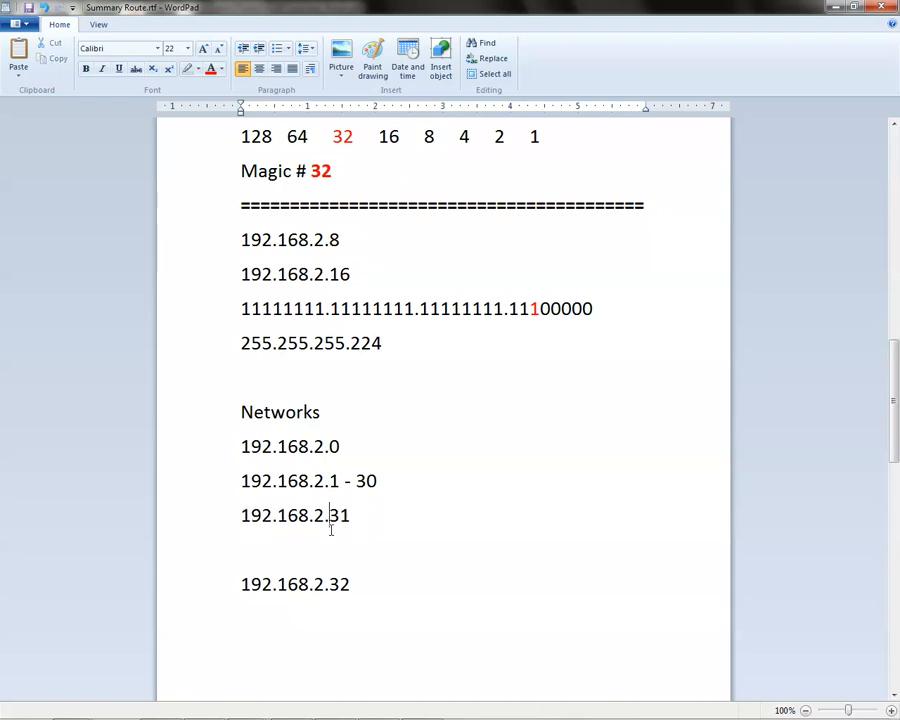
pyautogui.moveTo(345, 445); pyautogui.dragTo(240, 447)
pyautogui.click(340, 450)
pyautogui.click(366, 502)
pyautogui.moveTo(379, 481); pyautogui.dragTo(256, 481)
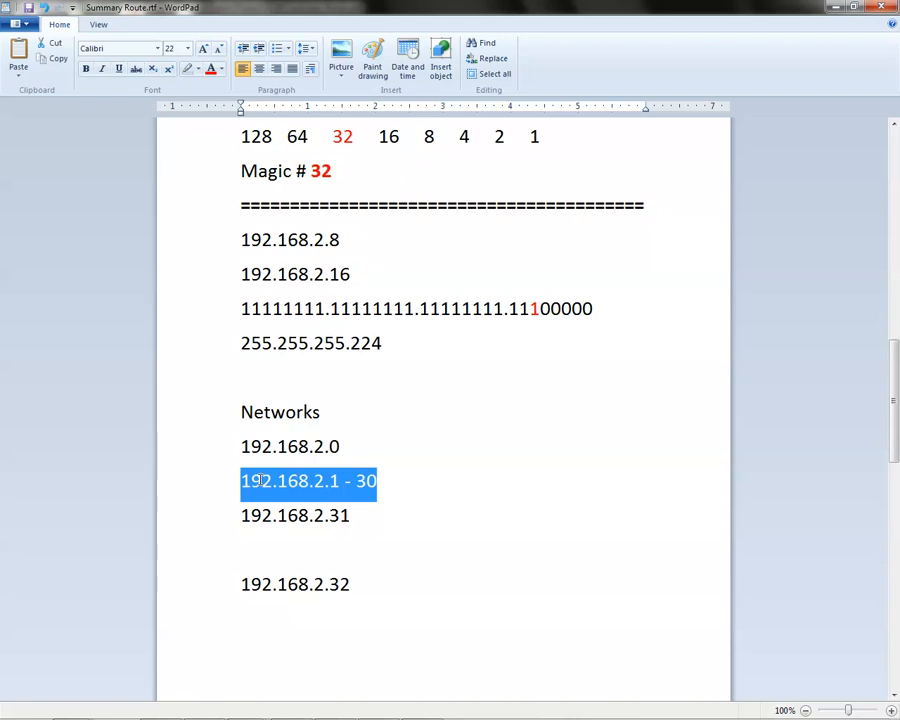
pyautogui.click(368, 519)
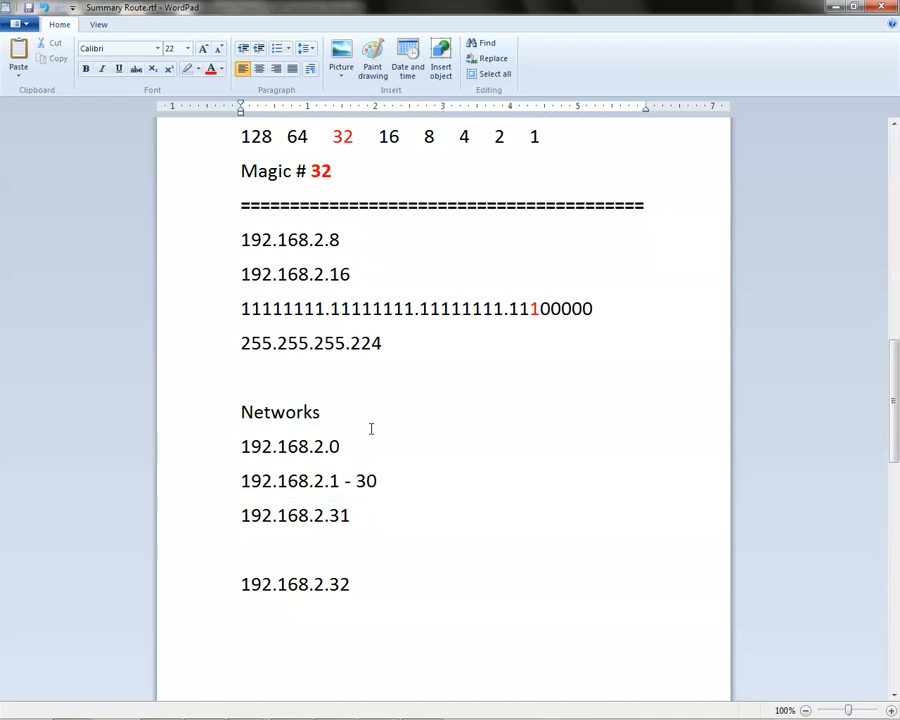
# Step: Compare the 192.168.2.8 and 192.168.2.16 networks with the usable host range to see whether they fall inside it
pyautogui.scroll(1, 372, 430)
pyautogui.scroll(-1, 366, 422)
pyautogui.moveTo(352, 276); pyautogui.dragTo(241, 240)
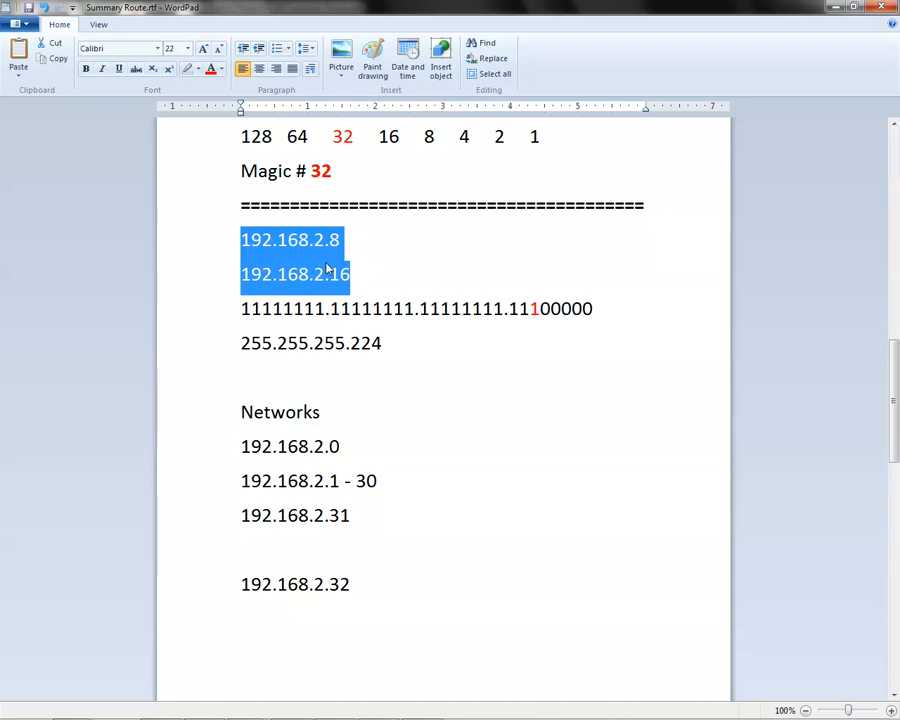
pyautogui.click(362, 238)
pyautogui.moveTo(374, 270); pyautogui.dragTo(252, 240)
pyautogui.click(365, 245)
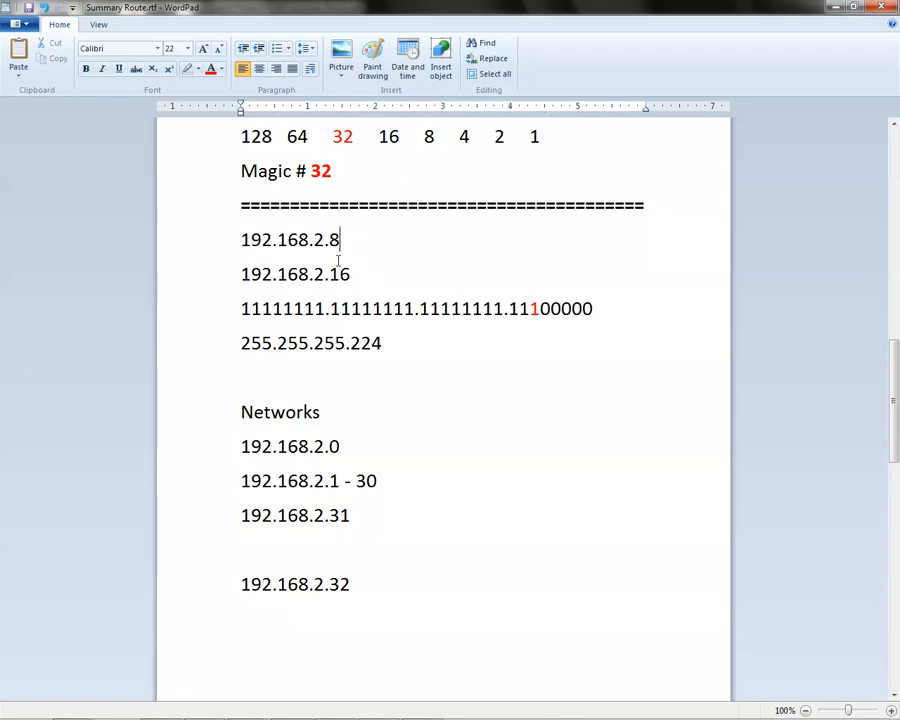
pyautogui.moveTo(376, 272); pyautogui.dragTo(241, 238)
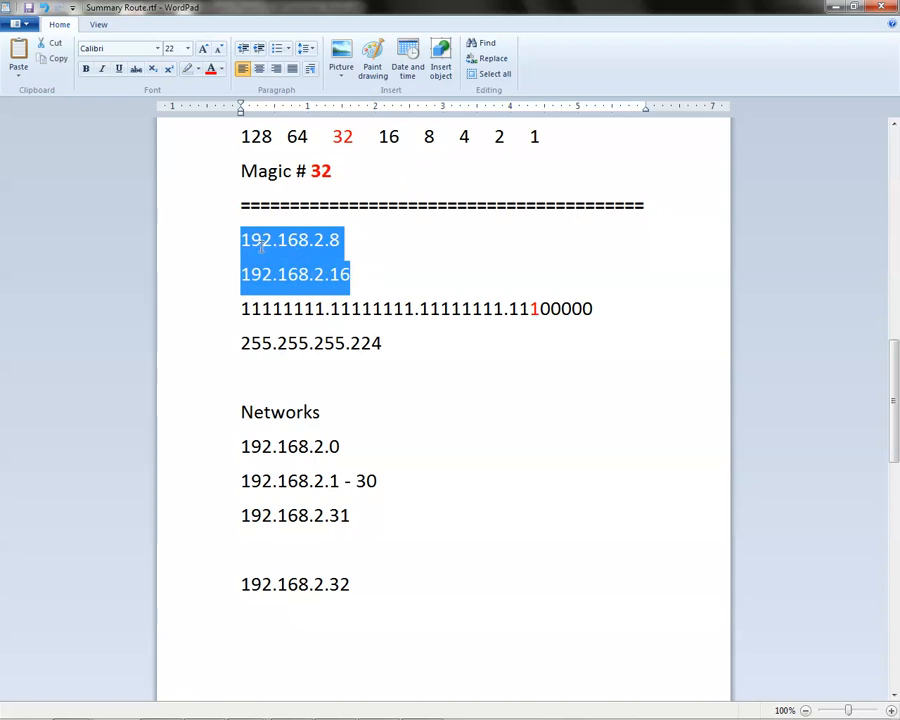
pyautogui.click(362, 259)
pyautogui.moveTo(348, 272); pyautogui.dragTo(241, 238)
pyautogui.moveTo(383, 479); pyautogui.dragTo(241, 481)
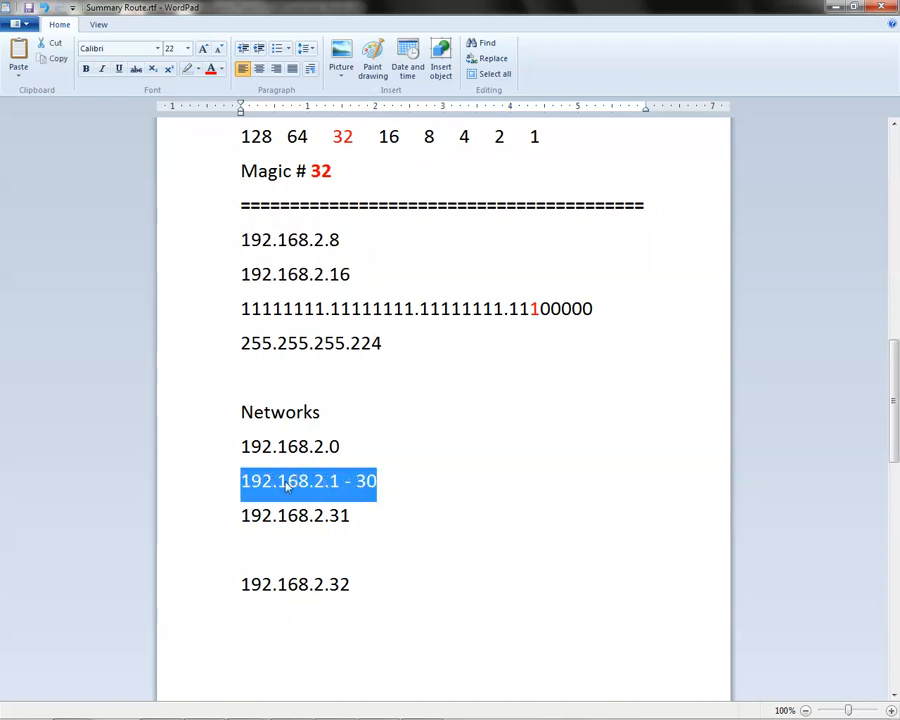
pyautogui.click(380, 484)
pyautogui.moveTo(380, 484); pyautogui.dragTo(241, 481)
pyautogui.click(388, 482)
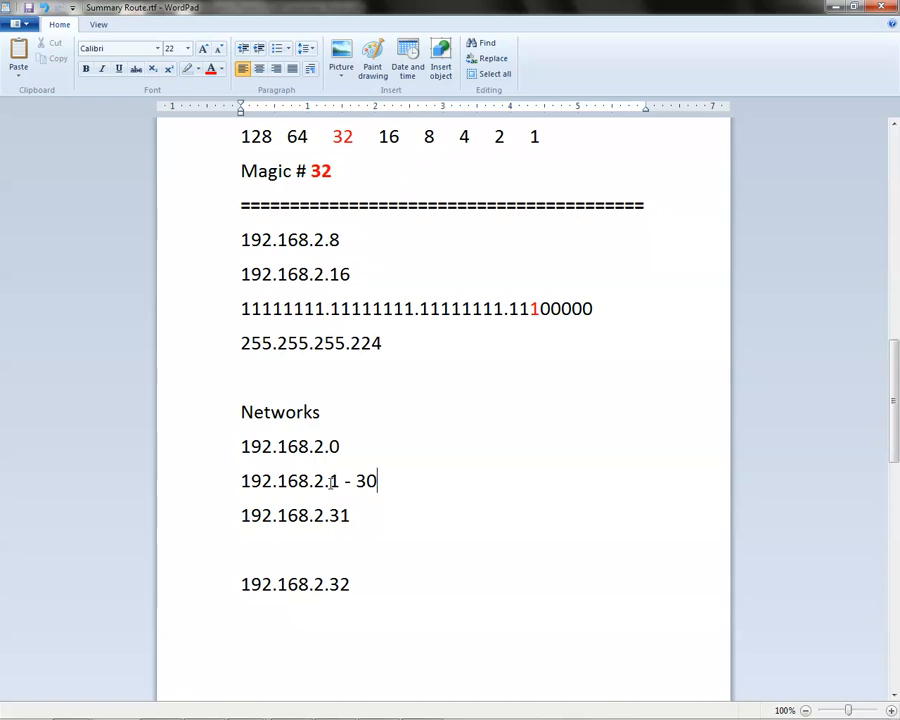
# Step: Check the two original networks against the summary network address 192.168.2.0
pyautogui.click(363, 273)
pyautogui.moveTo(363, 273); pyautogui.dragTo(240, 240)
pyautogui.click(388, 412)
pyautogui.moveTo(355, 446); pyautogui.dragTo(264, 442)
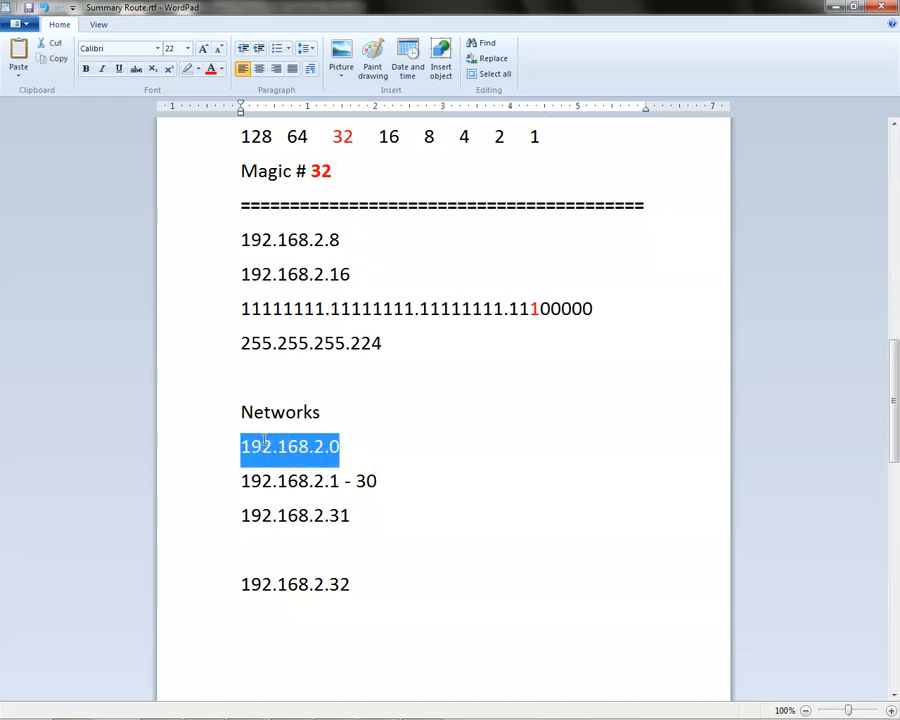
pyautogui.click(360, 446)
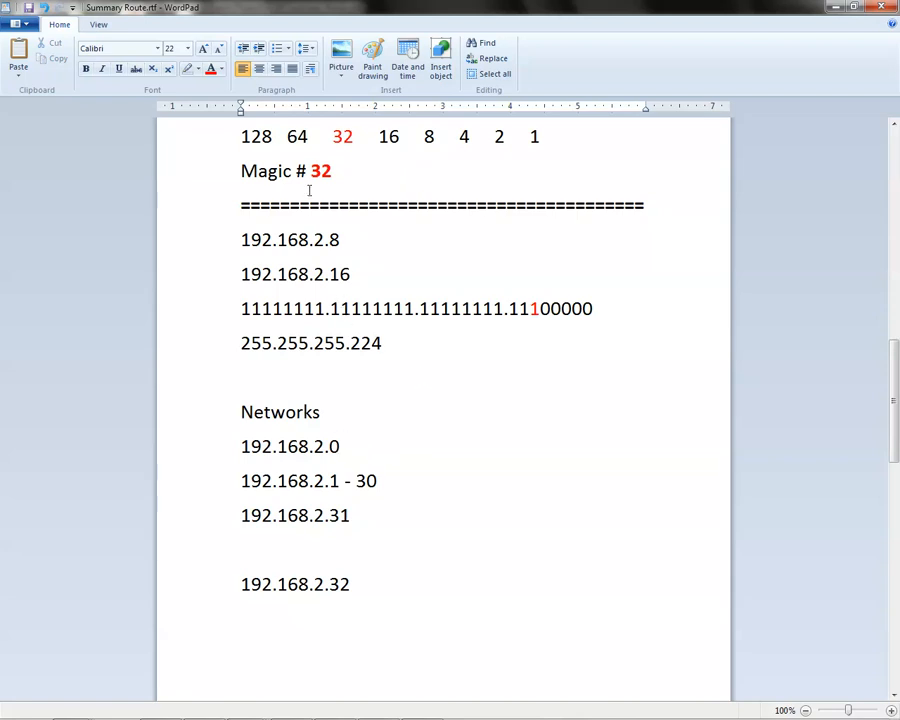
# Step: Compare the magic number with the last octets of the two original networks, 8 and 16
pyautogui.moveTo(331, 176); pyautogui.dragTo(231, 176)
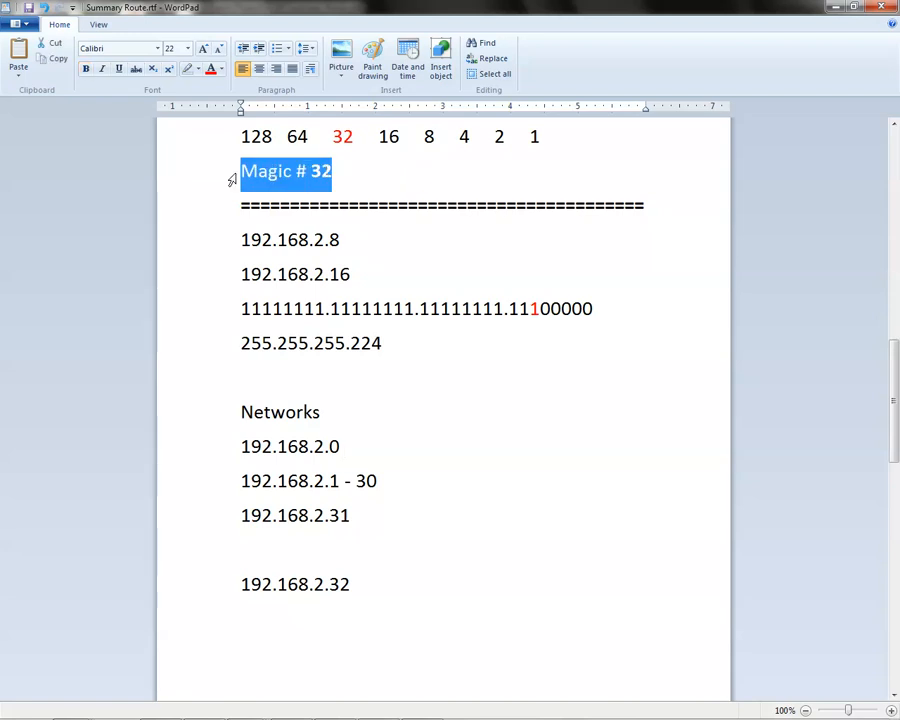
pyautogui.click(388, 243)
pyautogui.moveTo(353, 273); pyautogui.dragTo(333, 271)
pyautogui.click(338, 240)
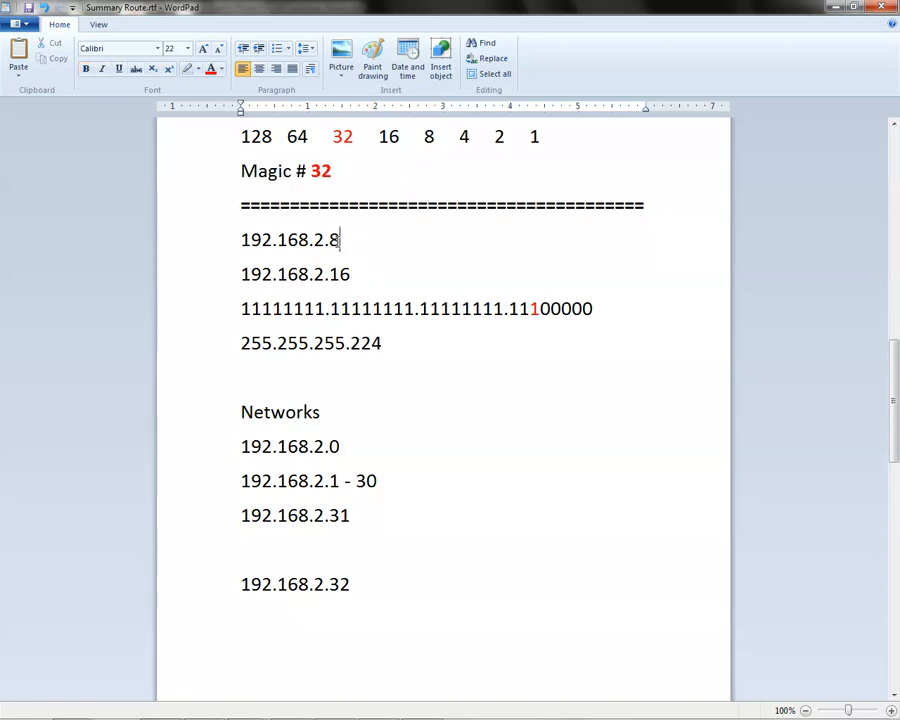
pyautogui.click(372, 270)
# Step: Count the 1 bits in the binary subnet mask octet by octet, through the red bit, to work out the prefix length
pyautogui.moveTo(541, 311); pyautogui.dragTo(532, 310)
pyautogui.click(539, 336)
pyautogui.click(235, 311)
pyautogui.click(243, 309)
pyautogui.moveTo(243, 309); pyautogui.dragTo(326, 311)
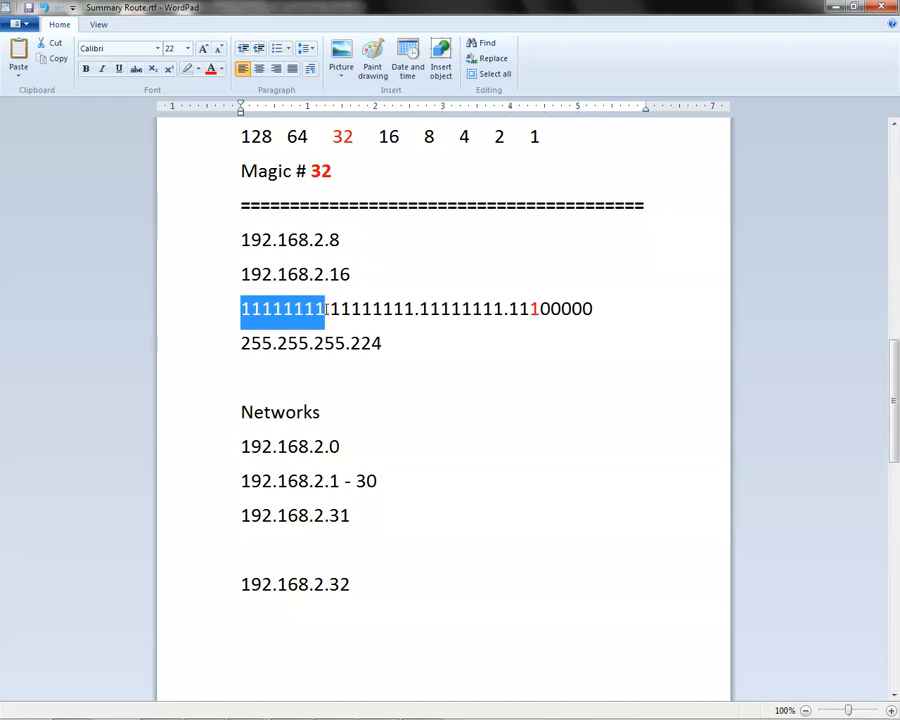
pyautogui.moveTo(326, 309); pyautogui.dragTo(383, 308)
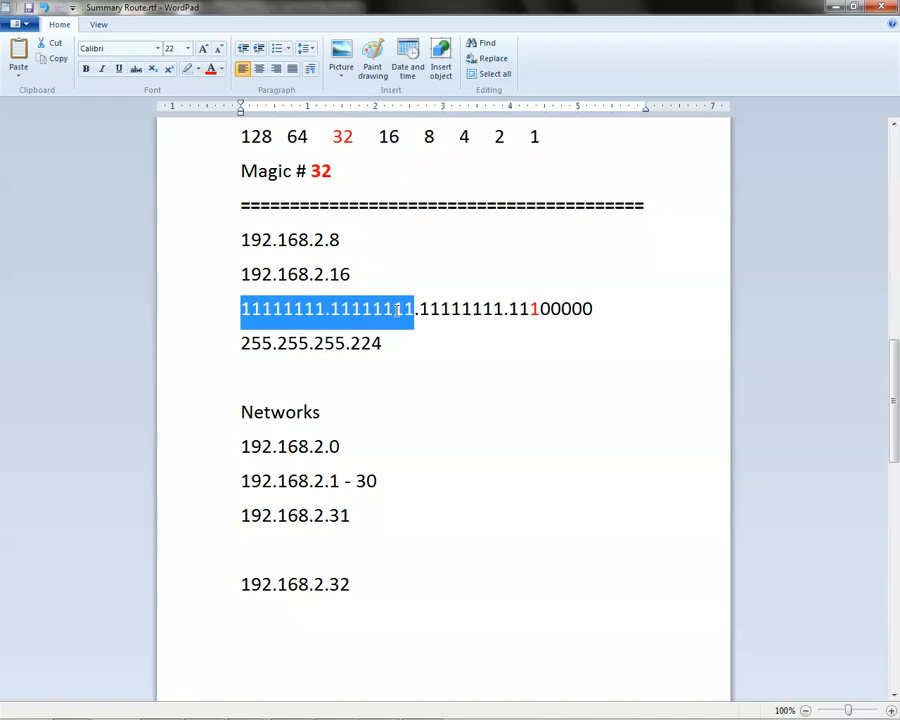
pyautogui.moveTo(398, 311); pyautogui.dragTo(490, 318)
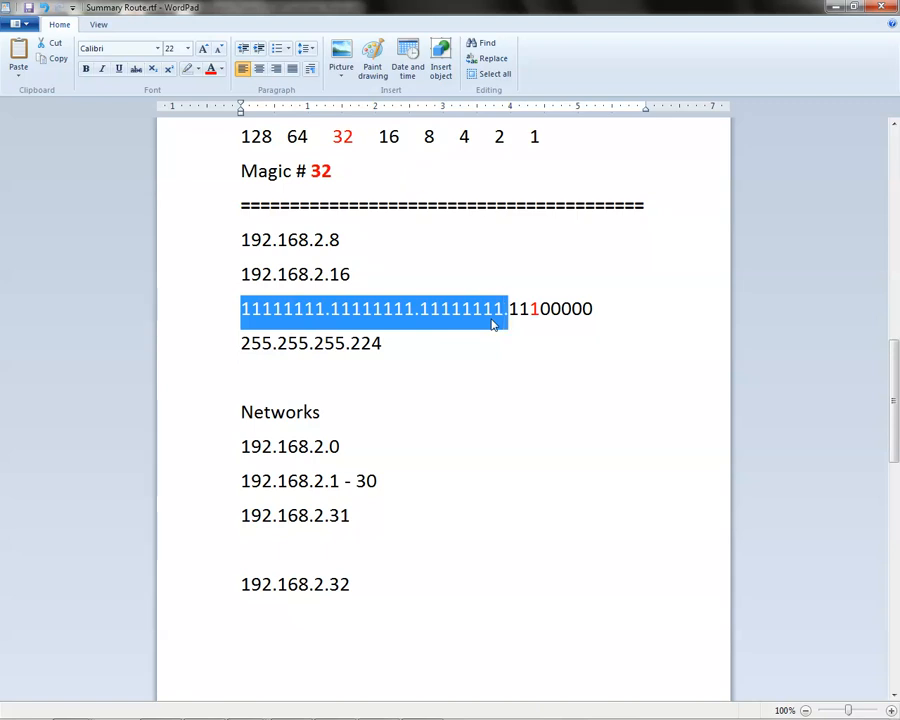
pyautogui.hotkey('shift', 'Right')
pyautogui.hotkey('shift', 'Right')
pyautogui.hotkey('shift', 'Right')
pyautogui.hotkey('shift', 'Right')
pyautogui.click(489, 342)
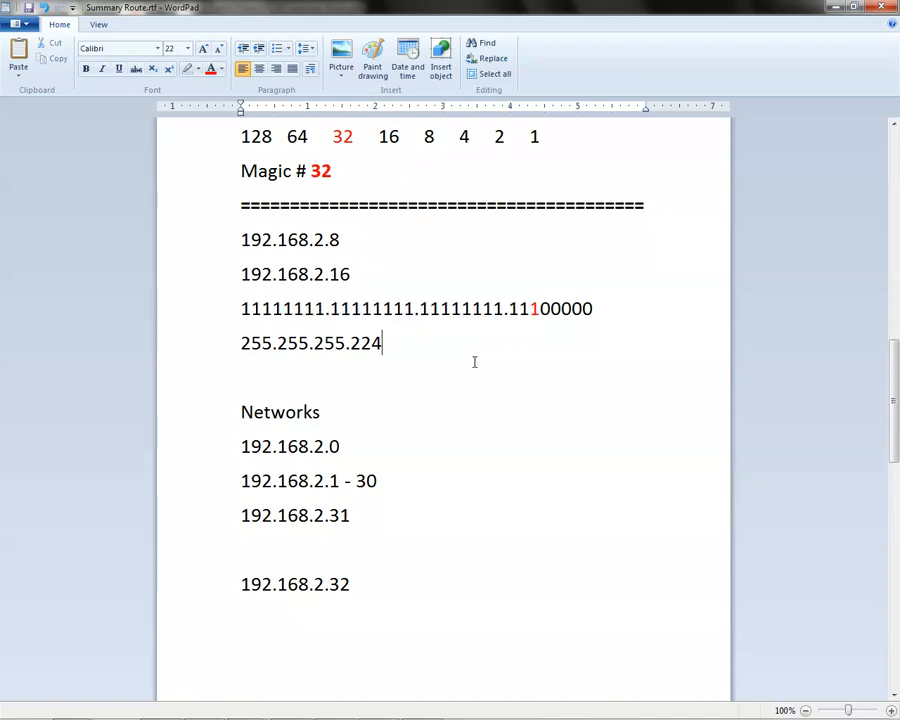
# Step: Append the prefix length /27 to the 192.168.2.0 summary network under the Networks heading
pyautogui.click(356, 444)
pyautogui.write('/27')
pyautogui.click(379, 478)
# Step: Review the summary network together with the original networks 192.168.2.8 and 192.168.2.16 that it covers
pyautogui.moveTo(241, 446); pyautogui.dragTo(374, 446)
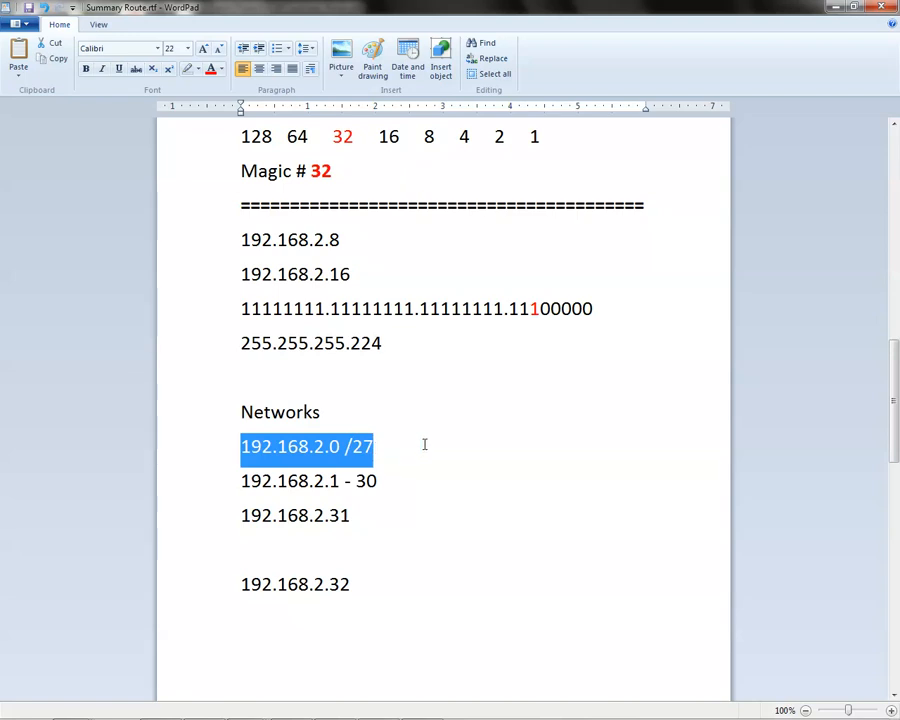
pyautogui.moveTo(373, 270); pyautogui.dragTo(241, 240)
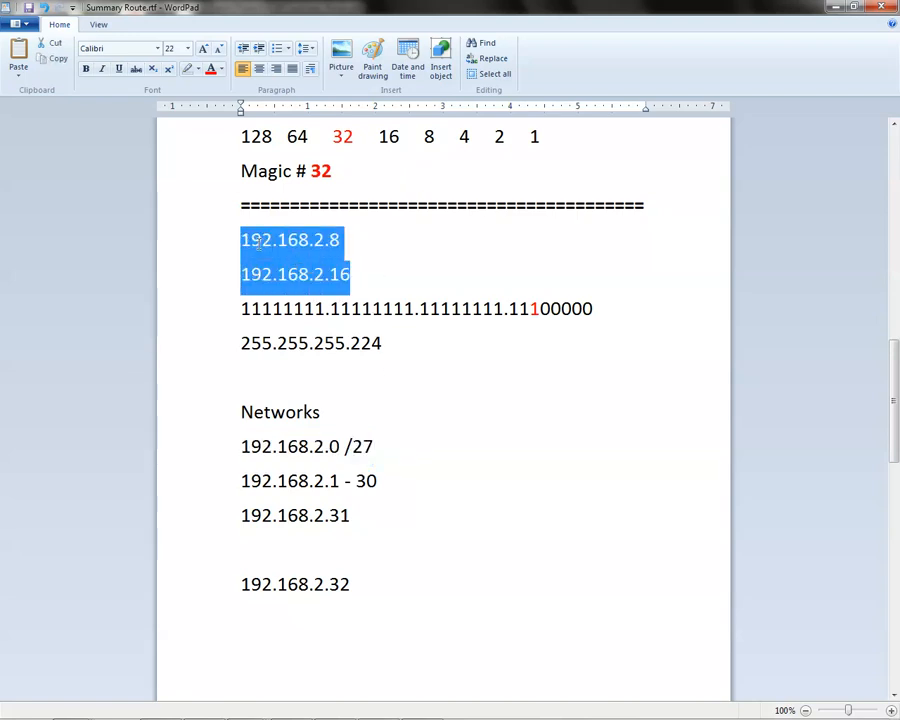
pyautogui.click(409, 267)
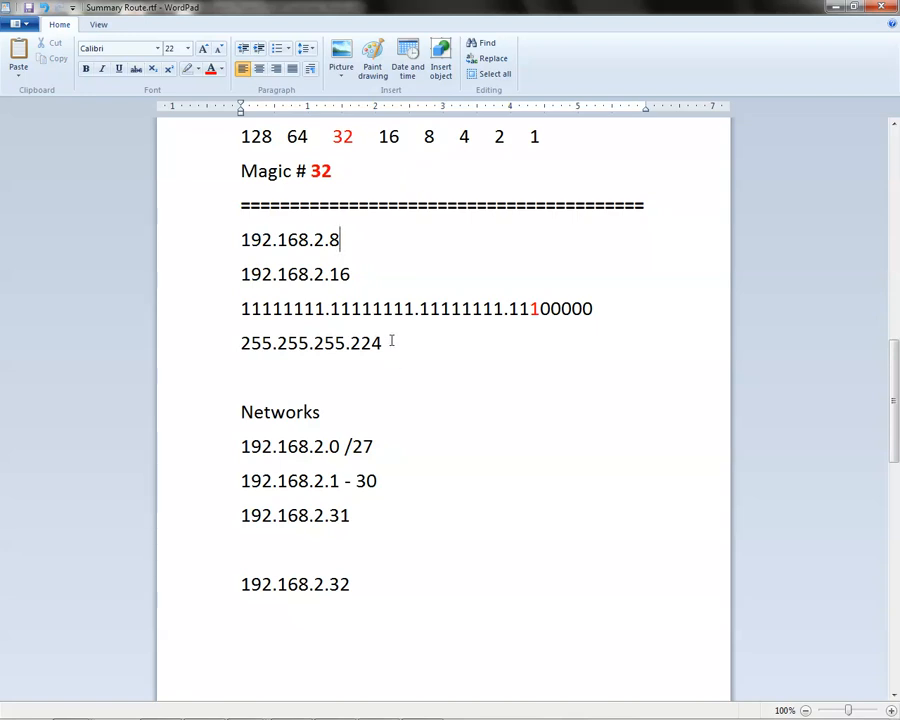
# Step: Copy the subnet mask 255.255.255.224 onto a new line directly below 192.168.2.0 /27
pyautogui.moveTo(390, 340); pyautogui.dragTo(262, 338)
pyautogui.hotkey('ctrl', 'c')
pyautogui.click(389, 446)
pyautogui.press('Return')
pyautogui.hotkey('ctrl', 'v')
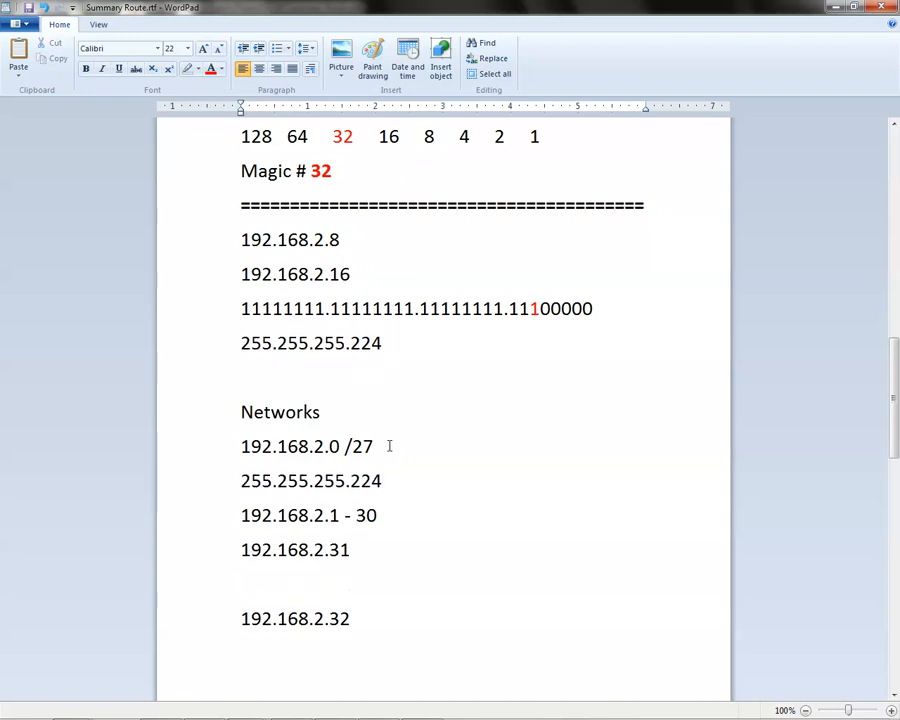
# Step: Copy the 192.168.2.0 /27 and 255.255.255.224 lines into a note beside Router0, on its switches' side, in Packet Tracer
pyautogui.click(387, 445)
pyautogui.moveTo(395, 483); pyautogui.dragTo(251, 451)
pyautogui.hotkey('ctrl', 'c')
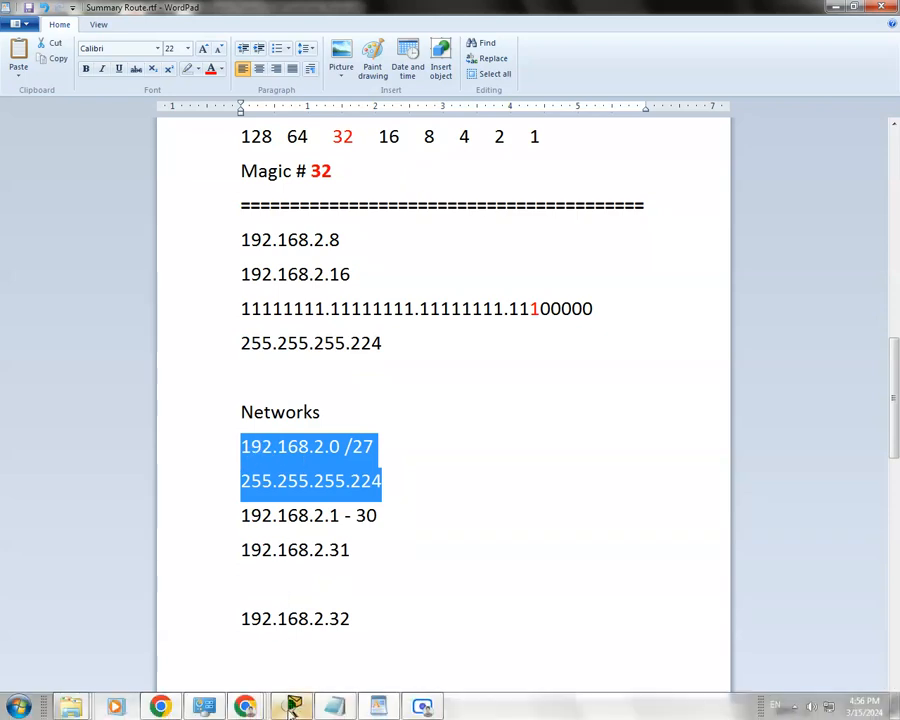
pyautogui.click(292, 705)
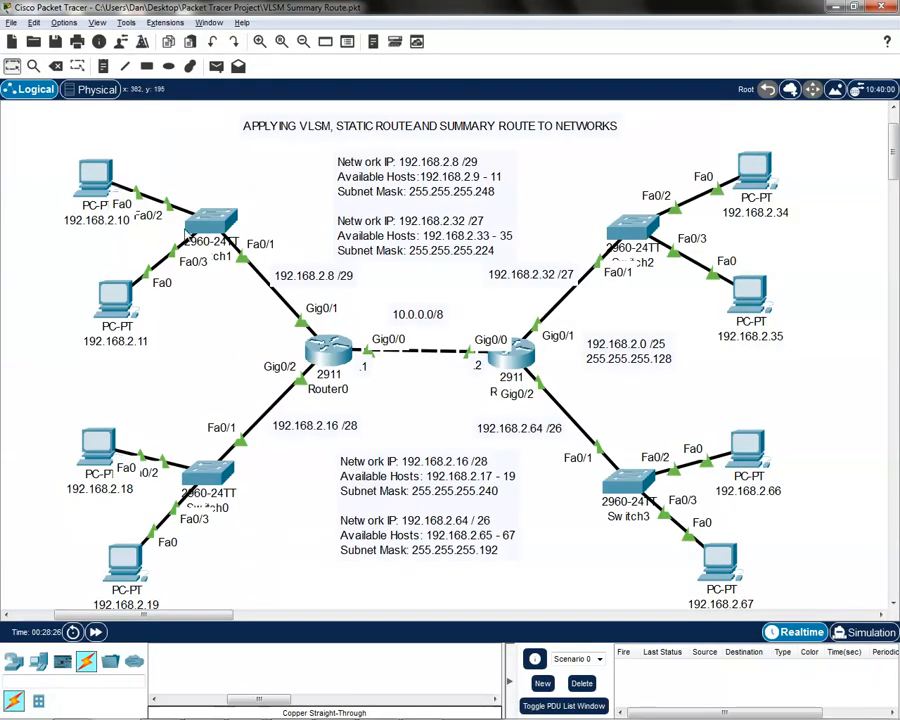
pyautogui.click(104, 66)
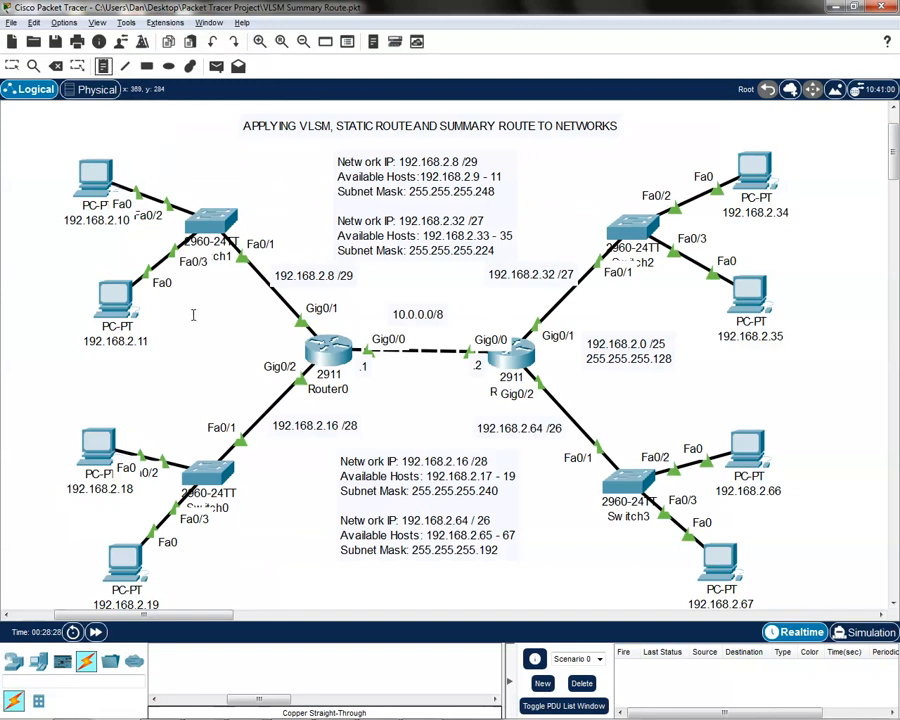
pyautogui.click(188, 316)
pyautogui.hotkey('ctrl', 'v')
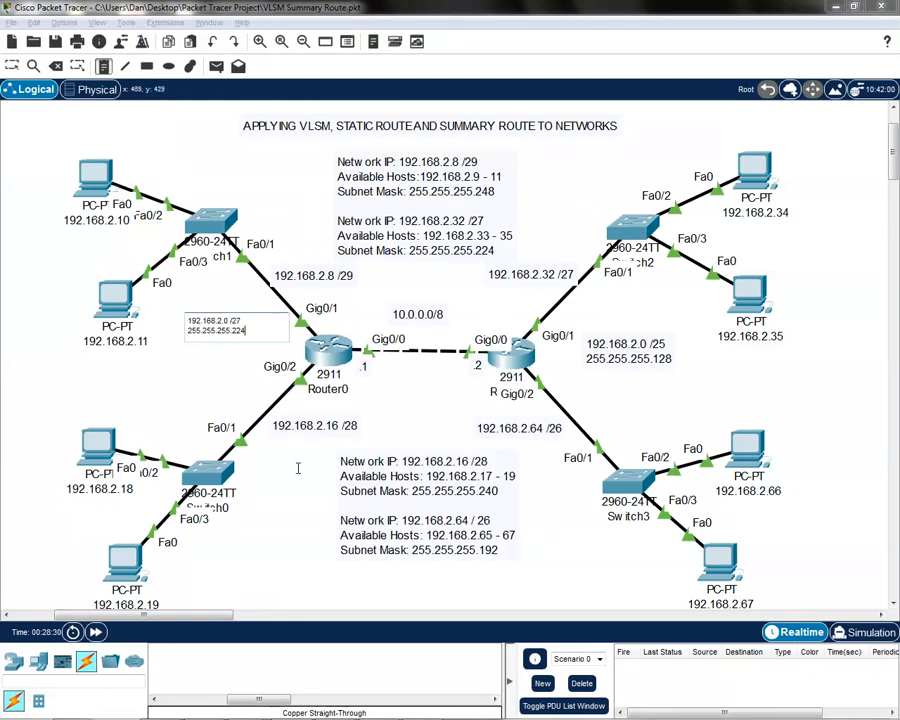
pyautogui.click(263, 437)
pyautogui.moveTo(247, 341); pyautogui.dragTo(247, 343)
pyautogui.click(308, 500)
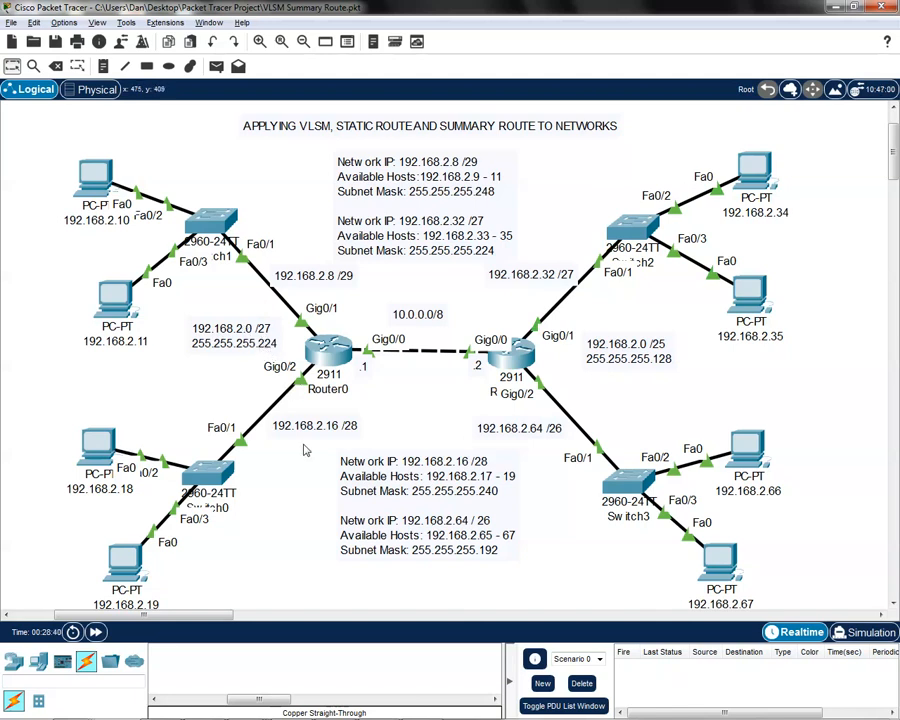
# Step: Highlight the 192.168.2.8 /29 and 192.168.2.16 /28 labels beside Router0 to review the networks being summarized
pyautogui.moveTo(297, 503); pyautogui.dragTo(298, 229)
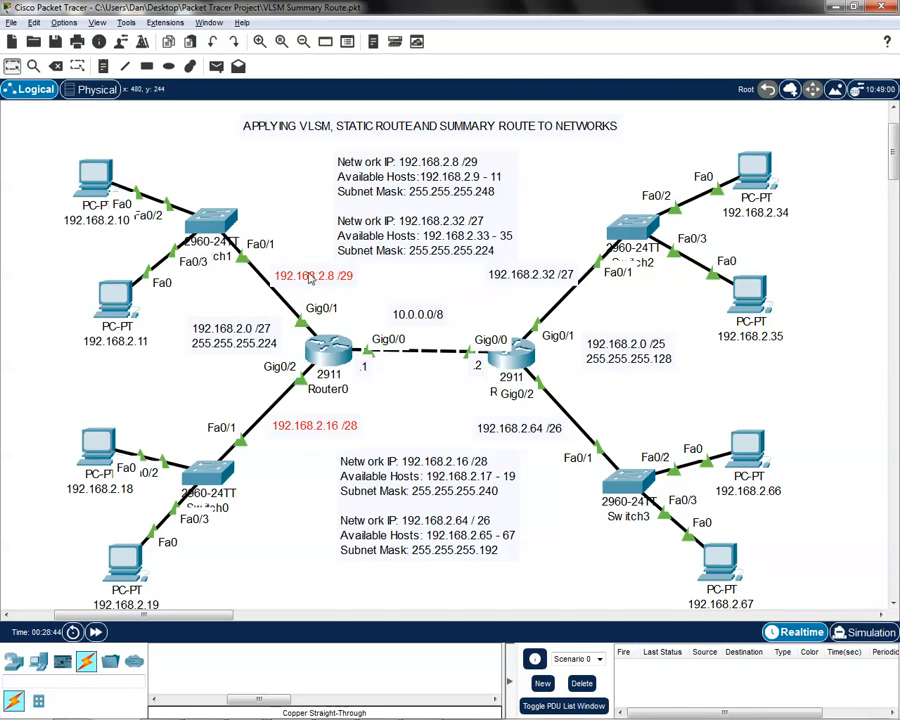
pyautogui.click(298, 493)
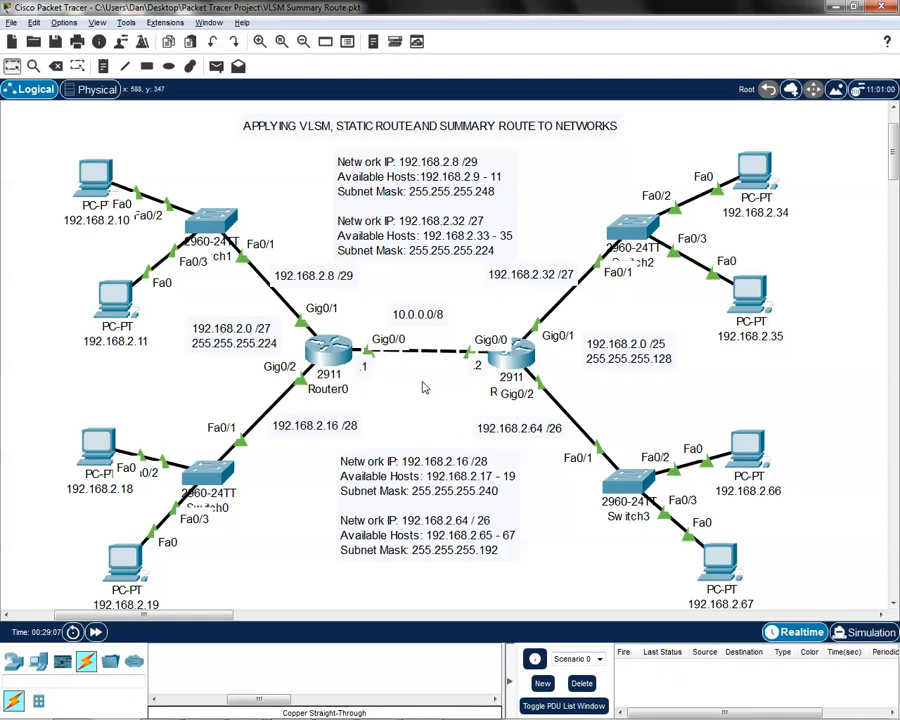
# Step: Open Router0's command line and enter global configuration mode with enable and conf t
pyautogui.click(332, 358)
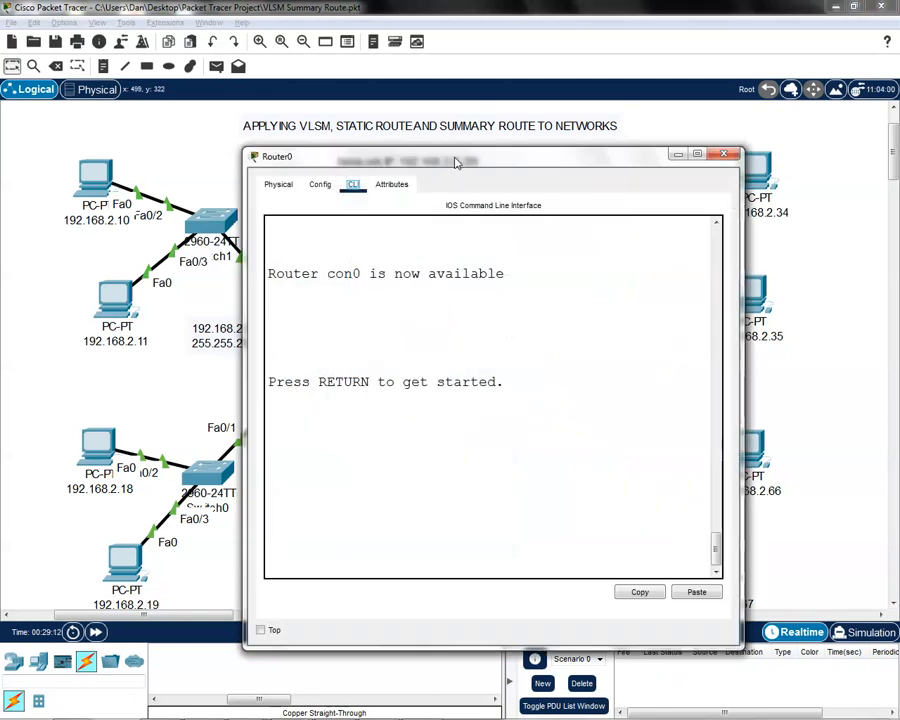
pyautogui.moveTo(458, 161); pyautogui.dragTo(459, 153)
pyautogui.click(472, 418)
pyautogui.press('Return')
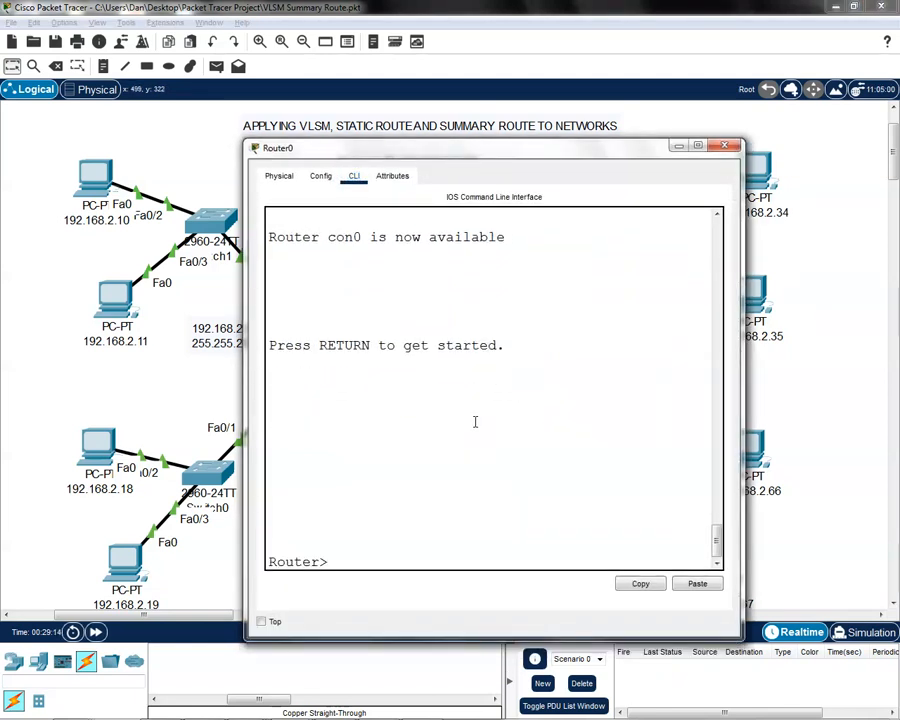
pyautogui.write('enable')
pyautogui.press('Return')
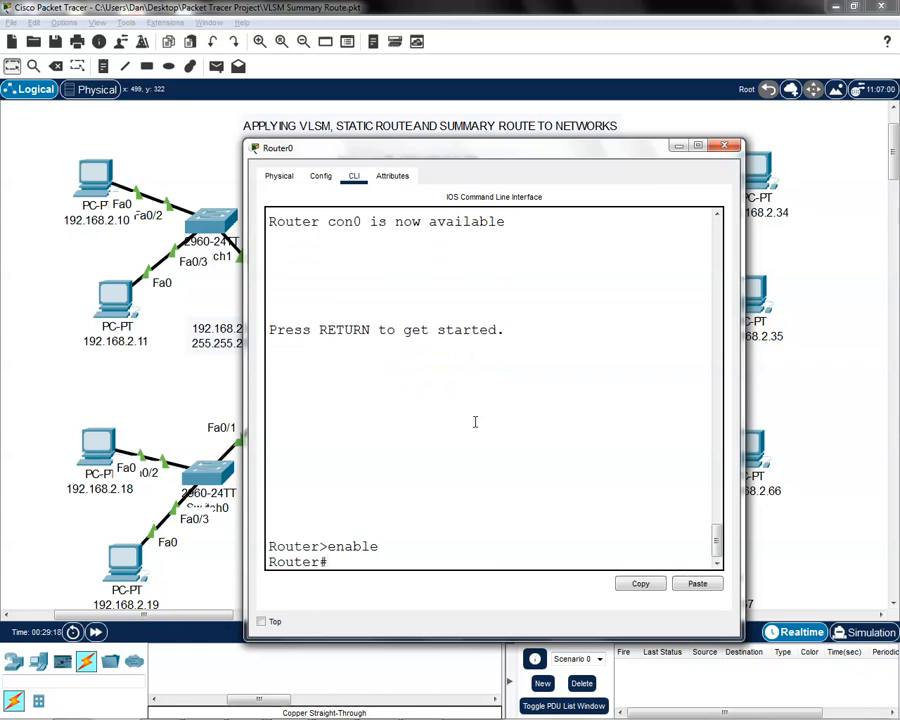
pyautogui.write('conf t')
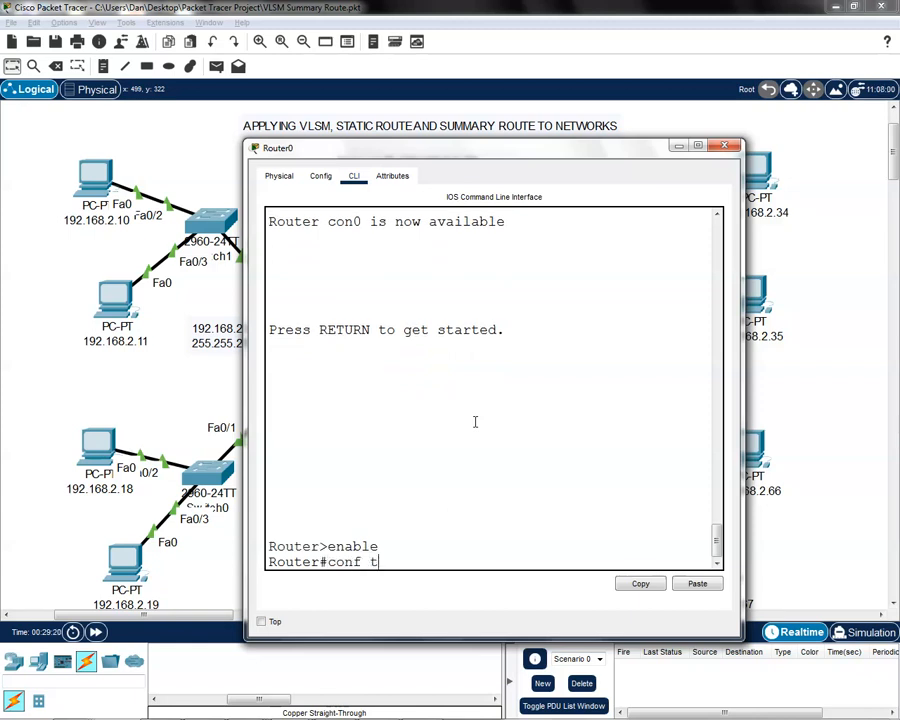
pyautogui.press('Return')
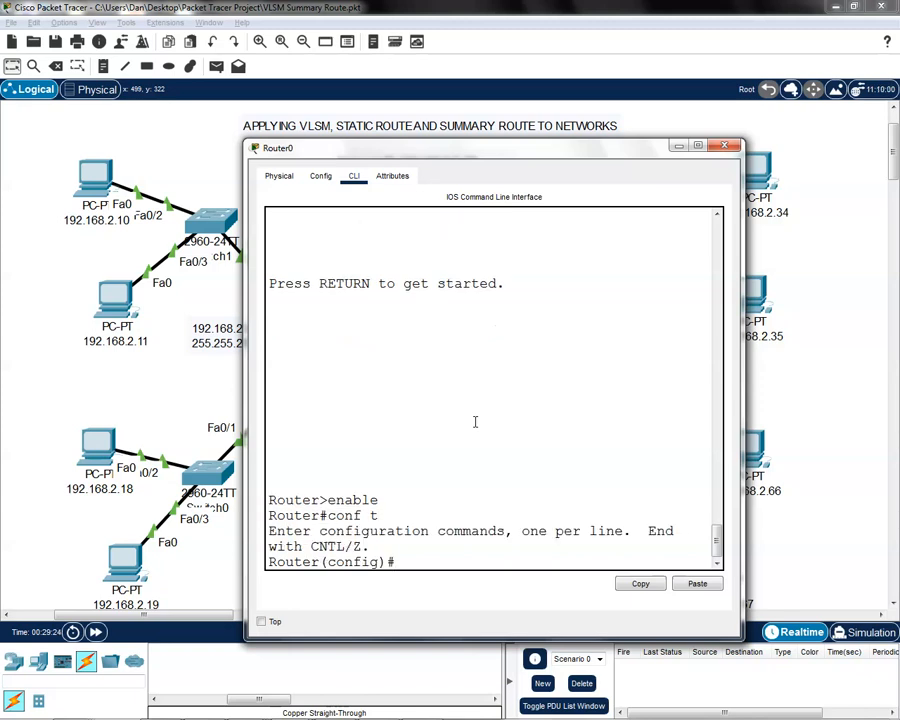
# Step: Display Router0's running configuration from configuration mode and find the static ip route entries, widening the CLI window for readability
pyautogui.moveTo(510, 146); pyautogui.dragTo(580, 405)
pyautogui.moveTo(464, 417); pyautogui.dragTo(527, 154)
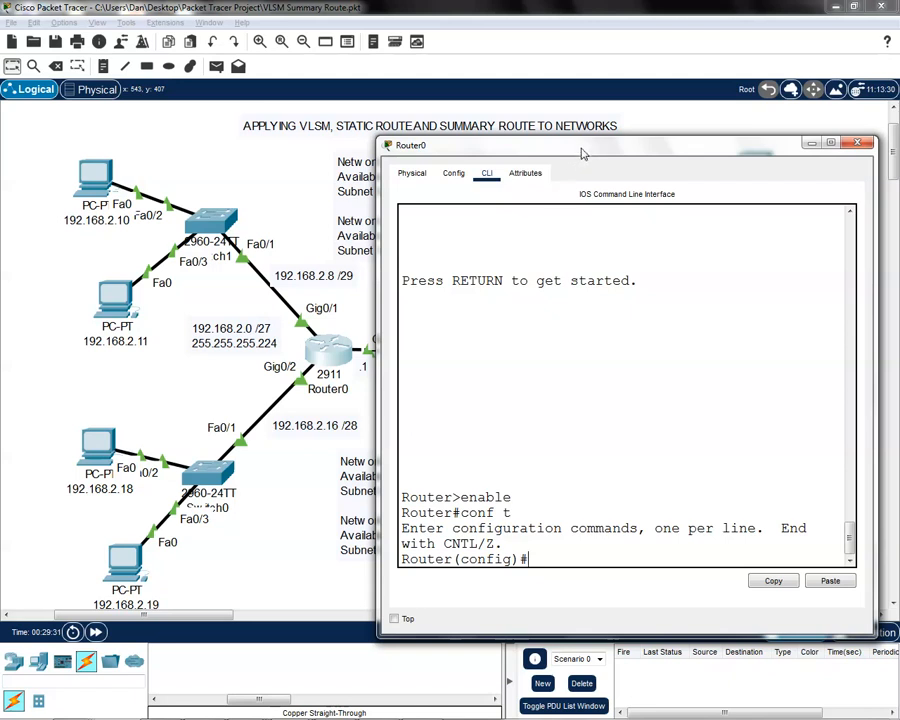
pyautogui.moveTo(590, 150); pyautogui.dragTo(447, 134)
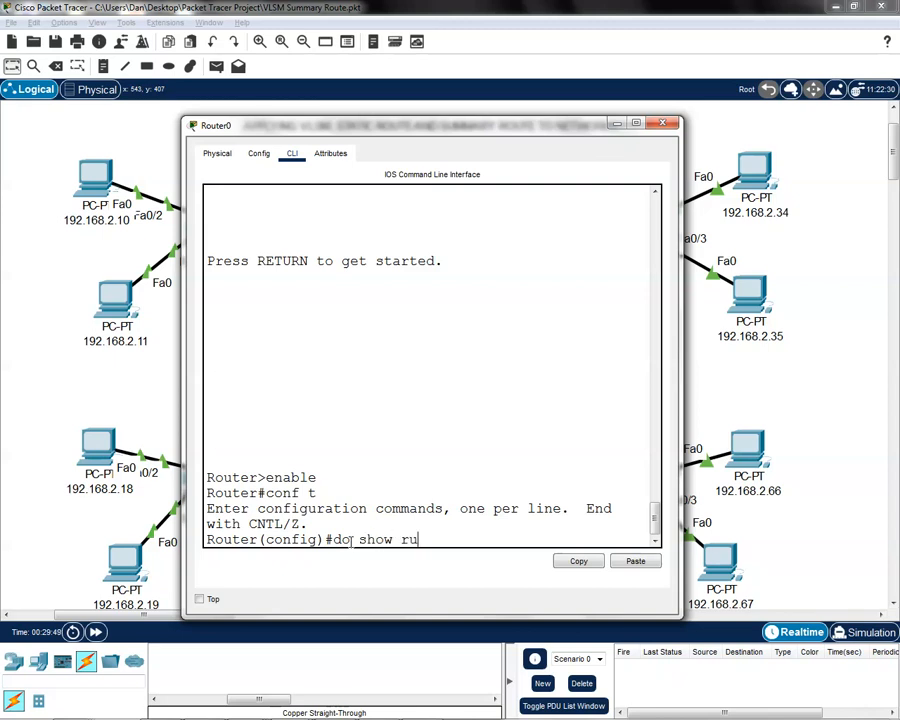
pyautogui.press('Return')
pyautogui.press('space')
pyautogui.press('space')
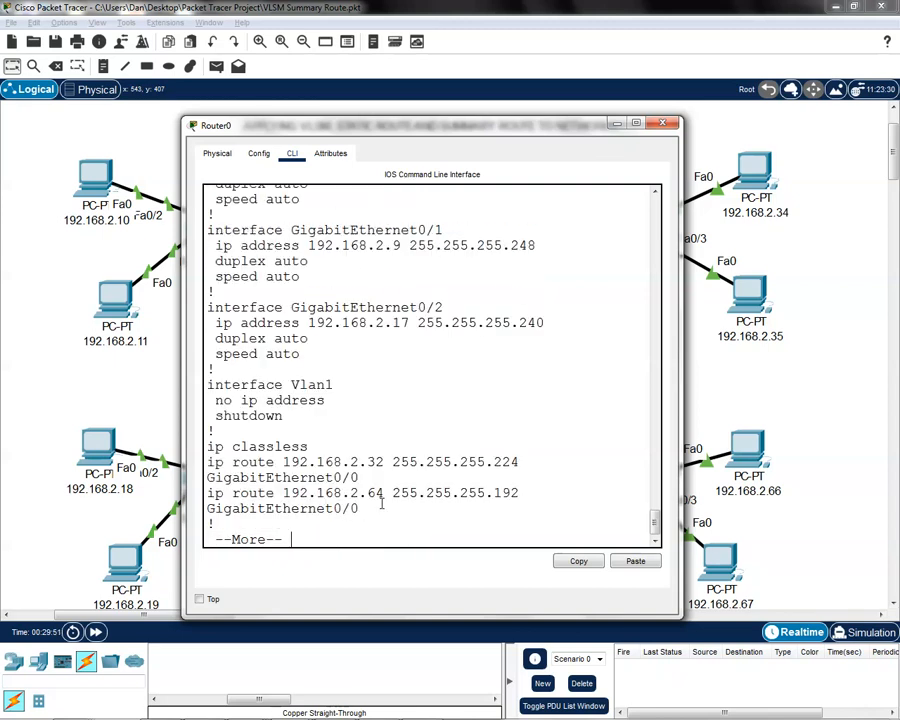
pyautogui.press('space')
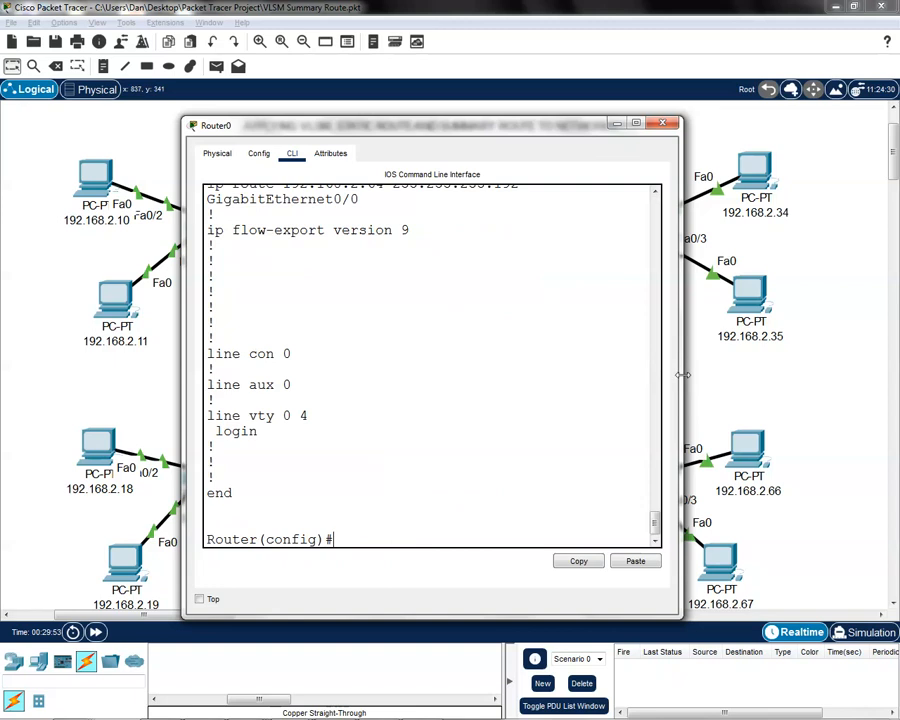
pyautogui.moveTo(682, 374); pyautogui.dragTo(880, 384)
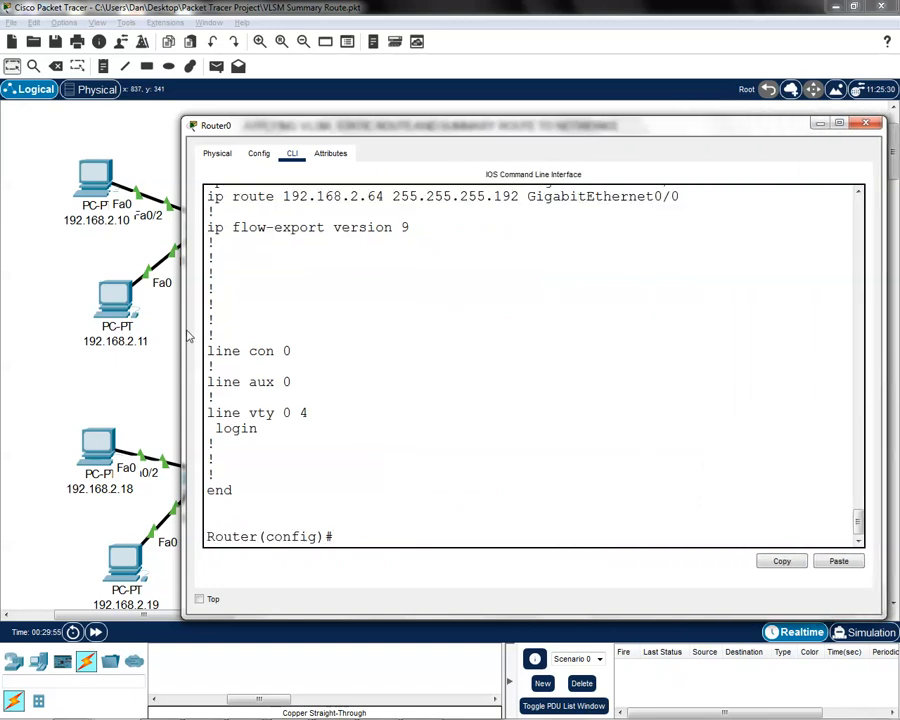
pyautogui.moveTo(188, 337); pyautogui.dragTo(170, 338)
pyautogui.scroll(2, 390, 354)
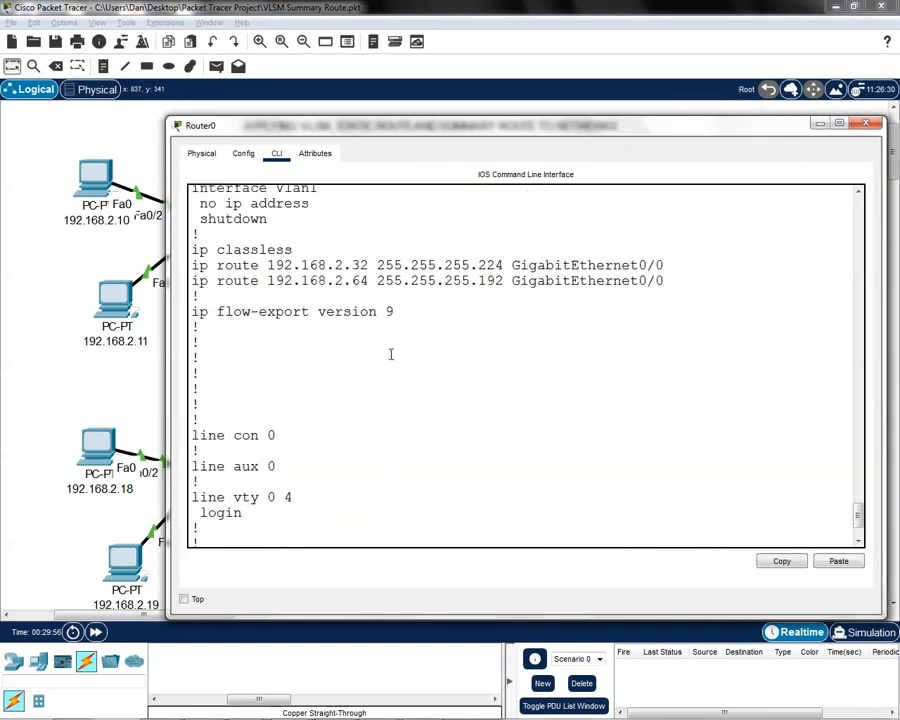
pyautogui.scroll(1, 390, 354)
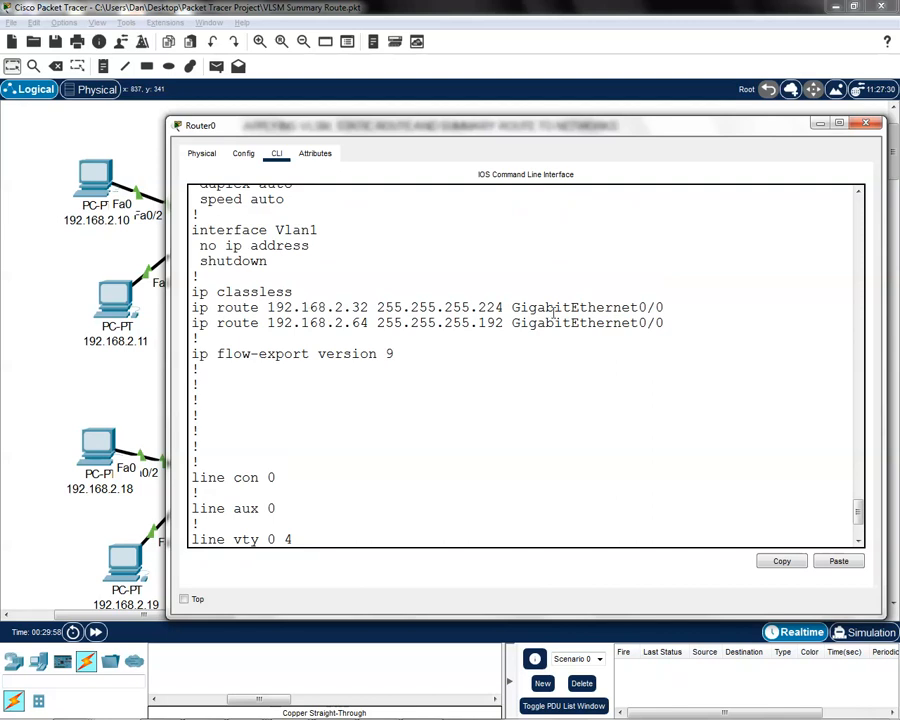
# Step: Remove Router0's static route with no ip route 192.168.2.32 255.255.255.224 GigabitEthernet0/0, reusing the route line from the running configuration
pyautogui.moveTo(677, 323); pyautogui.dragTo(210, 323)
pyautogui.click(673, 306)
pyautogui.moveTo(673, 306); pyautogui.dragTo(193, 308)
pyautogui.click(573, 305)
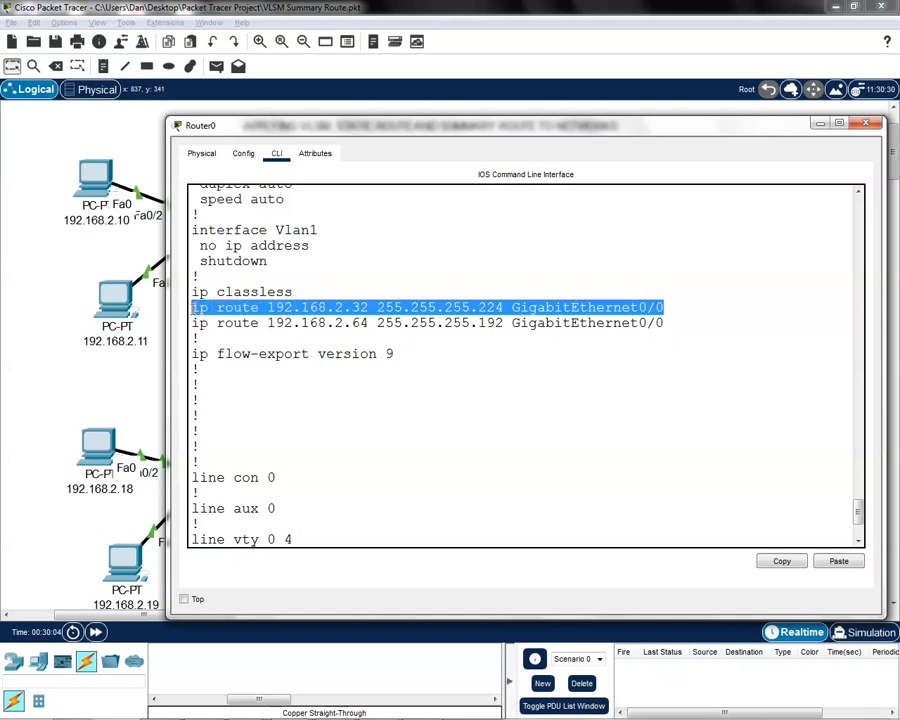
pyautogui.click(783, 563)
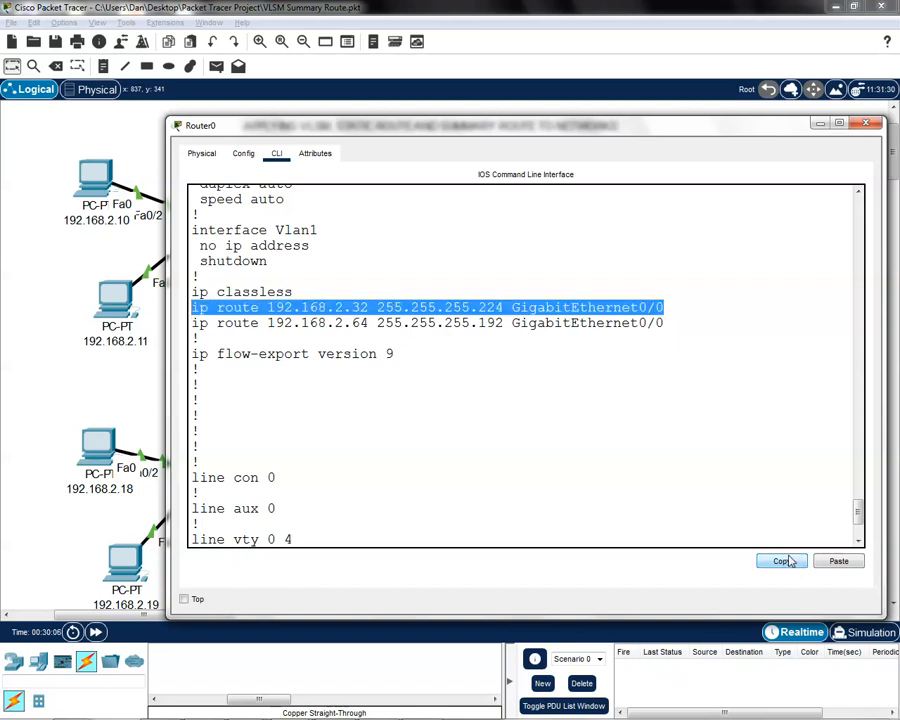
pyautogui.scroll(-3, 858, 510)
pyautogui.click(342, 535)
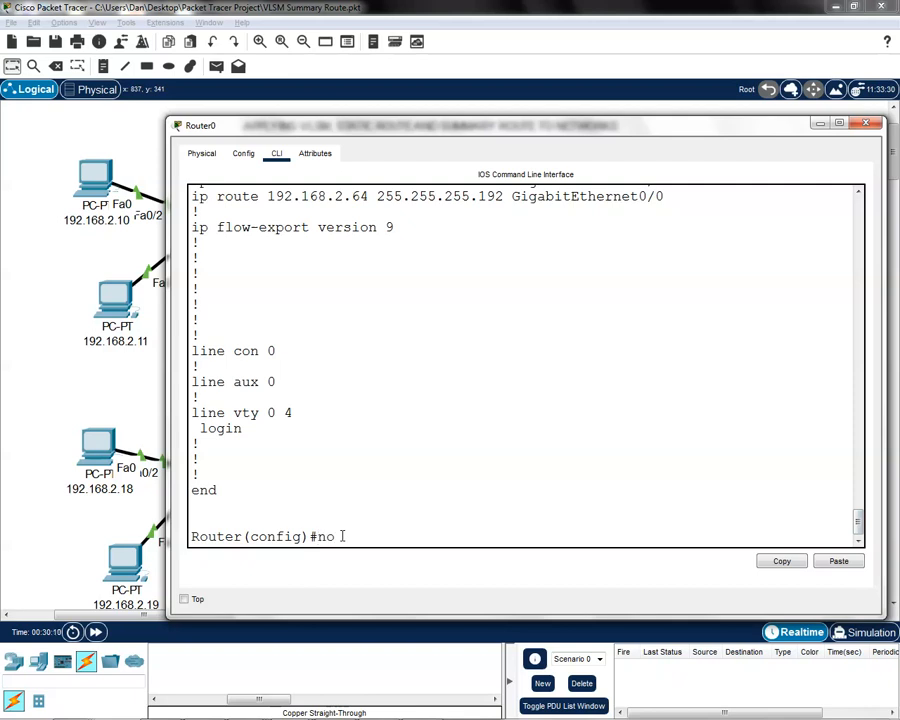
pyautogui.click(838, 561)
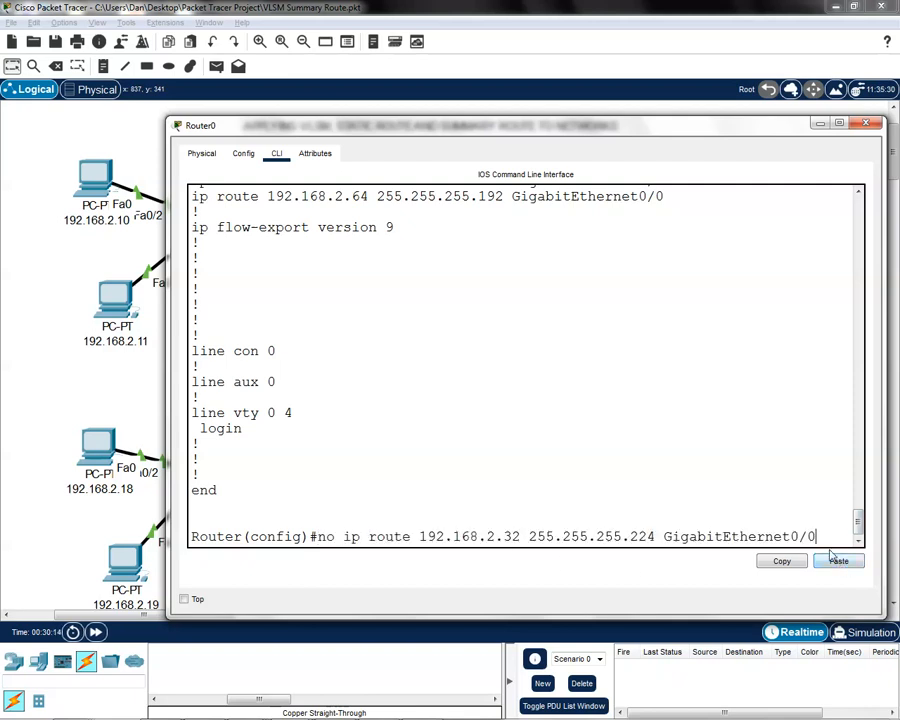
pyautogui.press('Return')
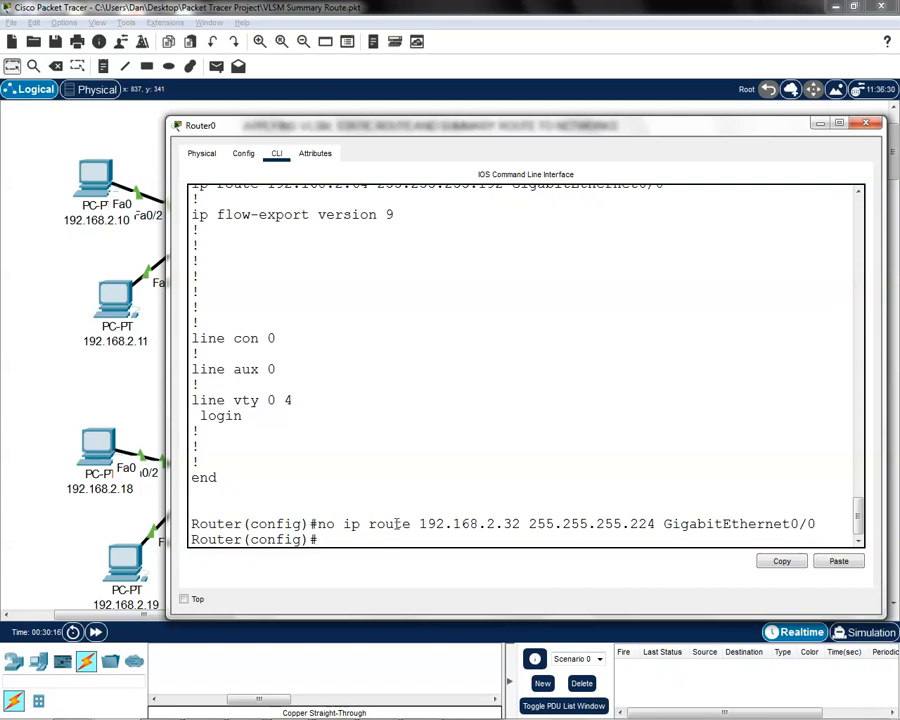
# Step: Remove Router0's static route with no ip route 192.168.2.64 255.255.255.192 GigabitEthernet0/0, reusing the listed route line, and save with do wr
pyautogui.scroll(2, 422, 438)
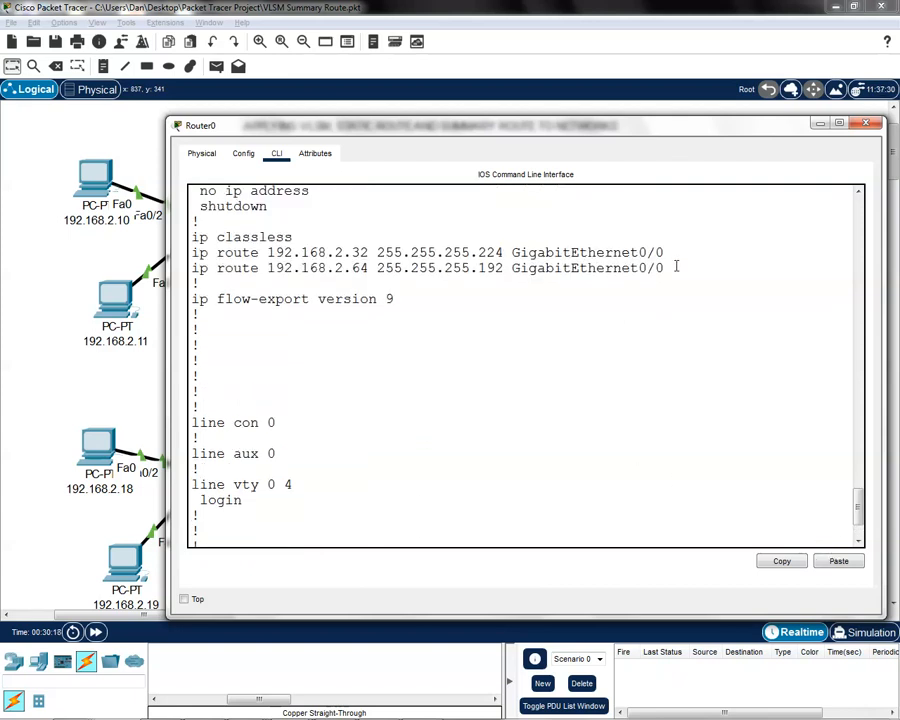
pyautogui.moveTo(677, 266); pyautogui.dragTo(190, 268)
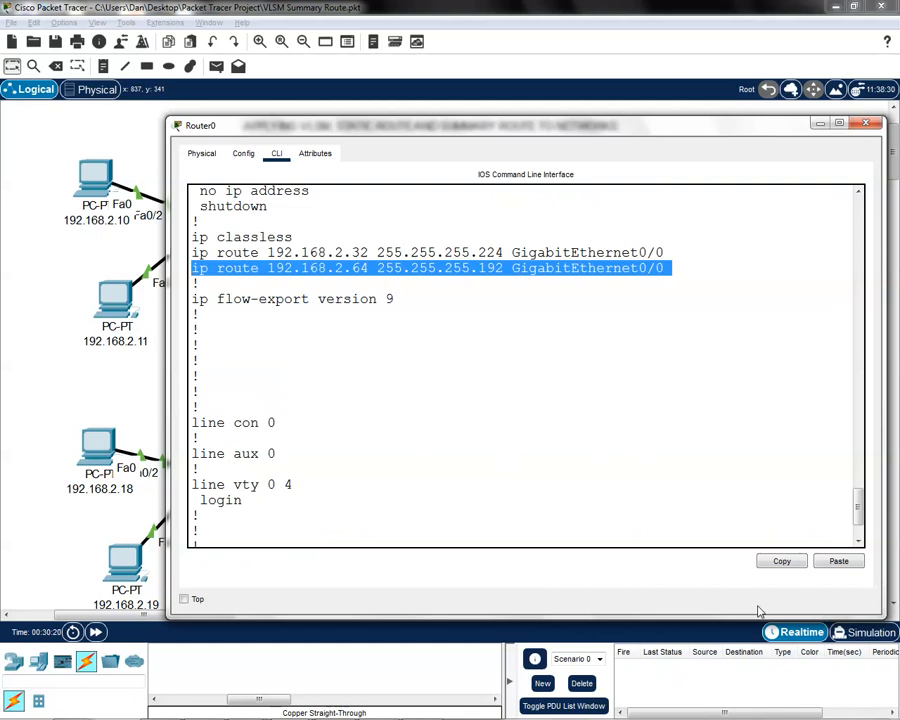
pyautogui.click(781, 562)
pyautogui.moveTo(859, 512); pyautogui.dragTo(873, 546)
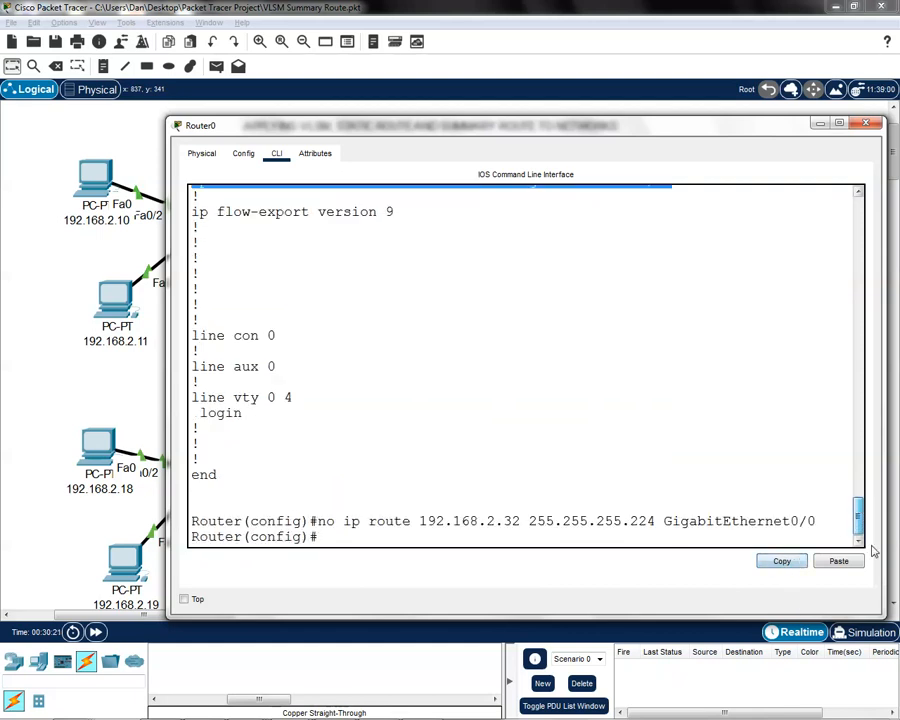
pyautogui.click(334, 537)
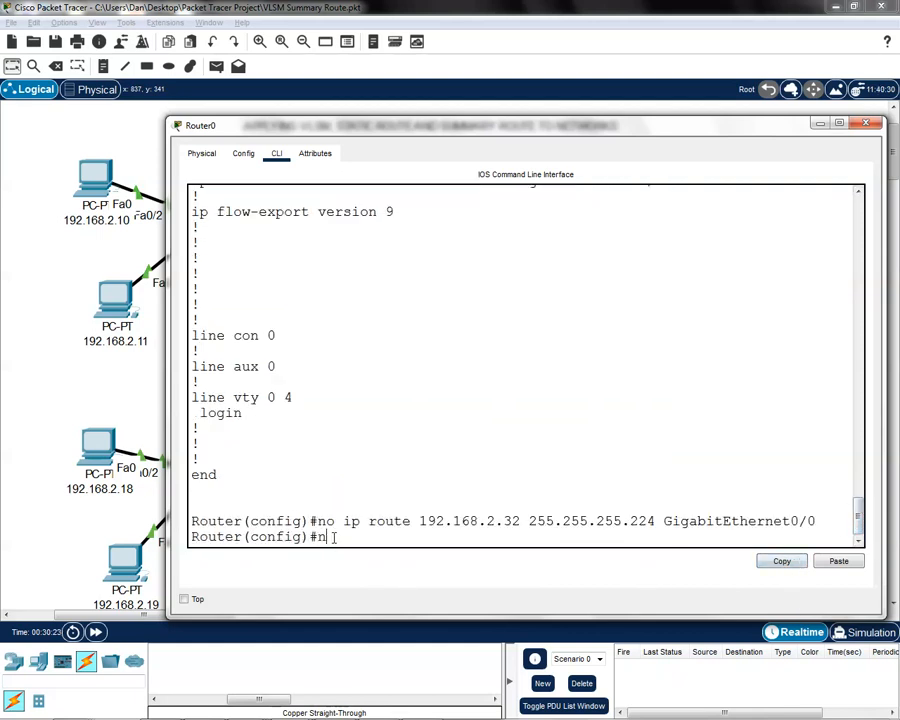
pyautogui.write('no')
pyautogui.click(838, 561)
pyautogui.press('Return')
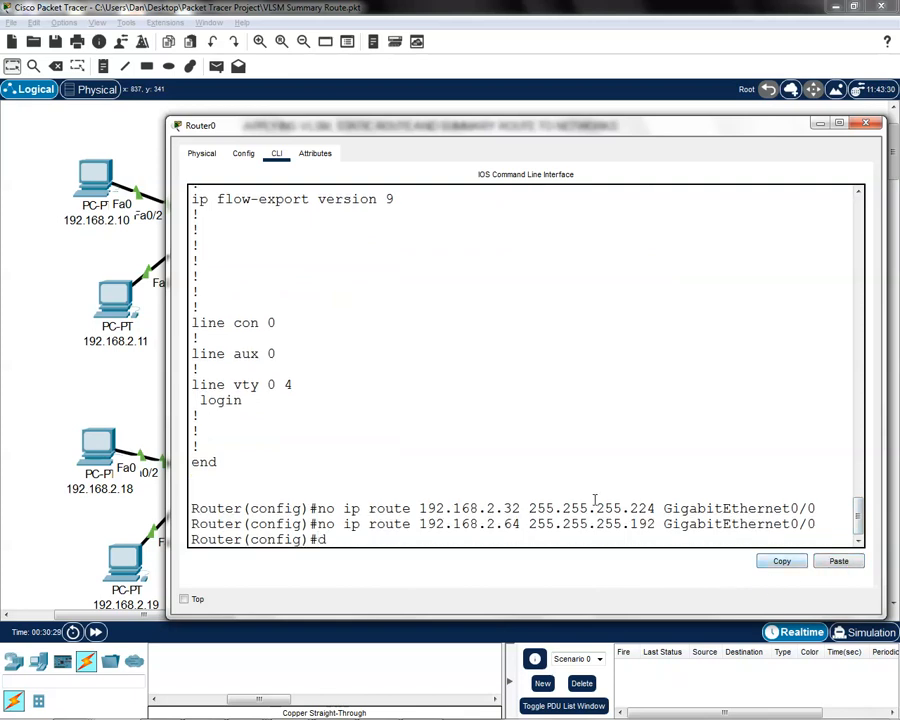
pyautogui.write('do wr')
pyautogui.press('Return')
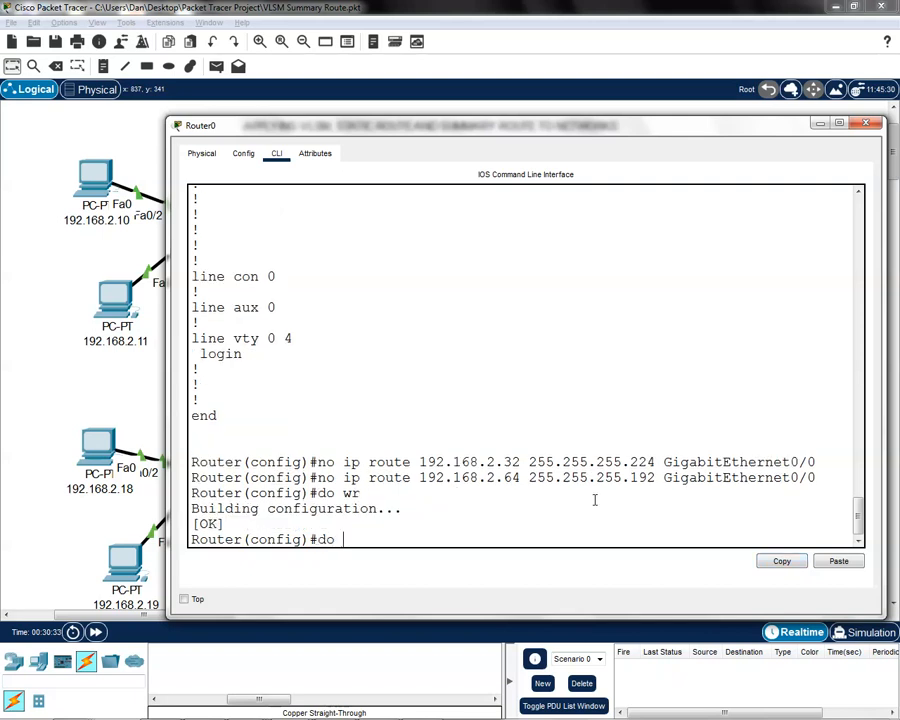
# Step: Display Router0's running configuration with do show run and check the ip classless section for remaining static routes
pyautogui.write('do shpw')
pyautogui.press('BackSpace')
pyautogui.press('BackSpace')
pyautogui.write('ow run')
pyautogui.press('Return')
pyautogui.press('space')
pyautogui.press('space')
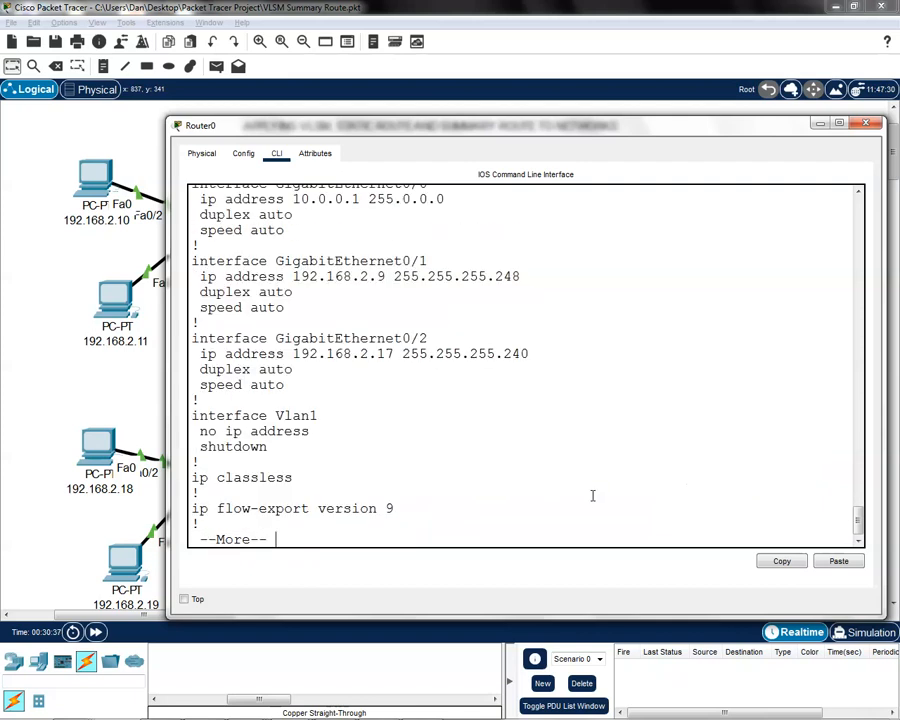
pyautogui.press('space')
pyautogui.scroll(5, 326, 433)
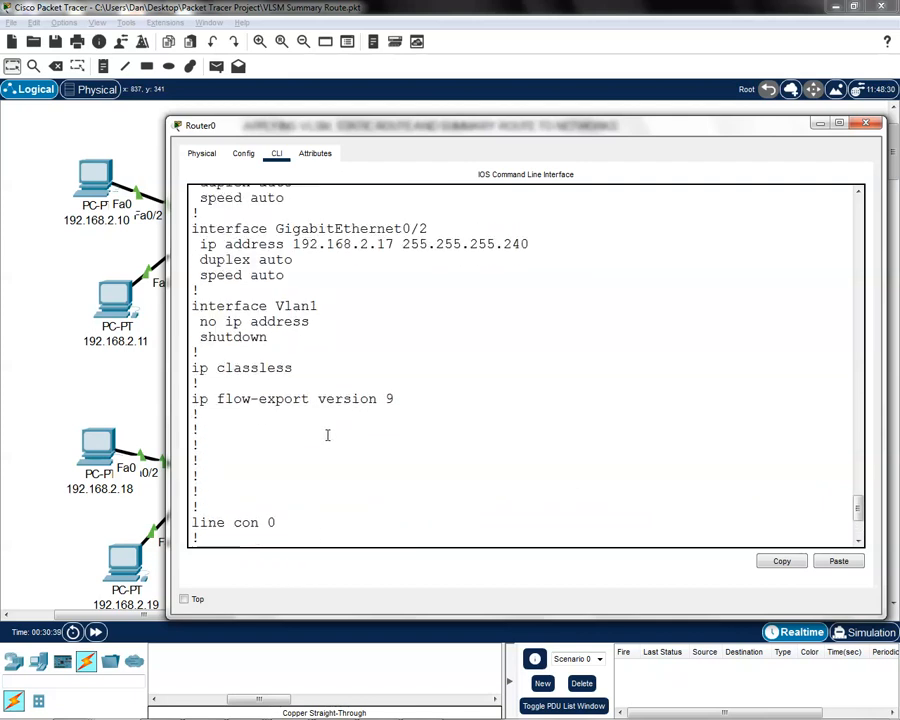
pyautogui.scroll(1, 326, 435)
pyautogui.scroll(-2, 326, 435)
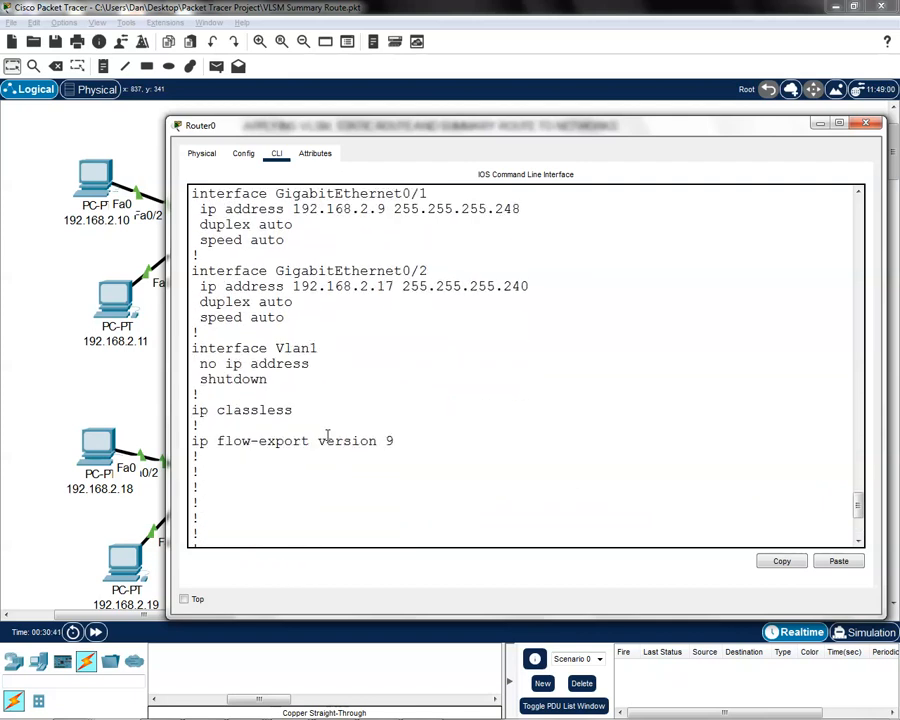
pyautogui.scroll(-2, 326, 435)
pyautogui.scroll(2, 326, 435)
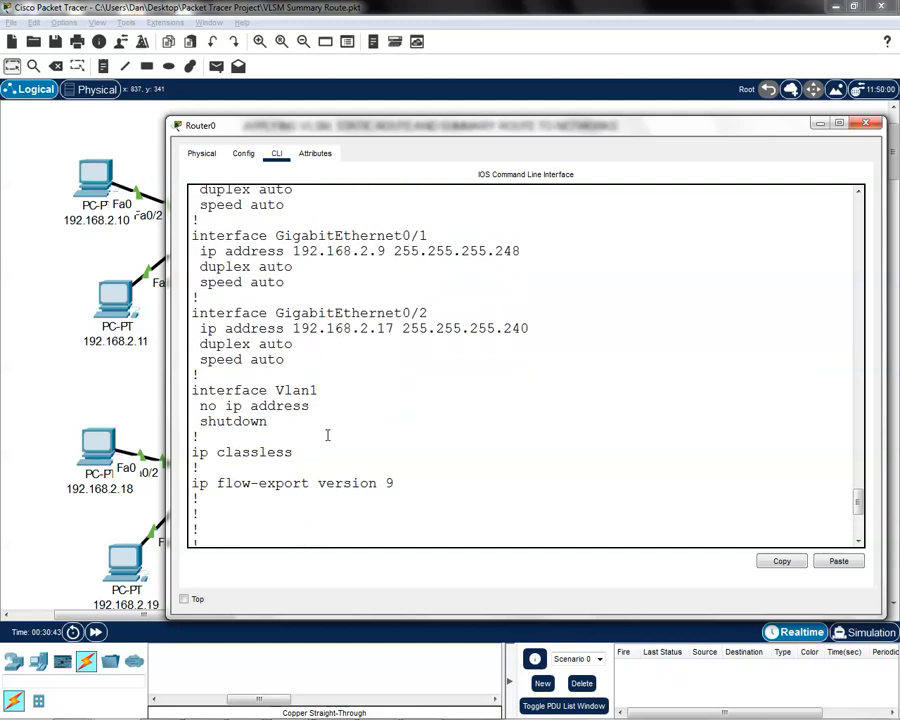
pyautogui.scroll(-6, 326, 435)
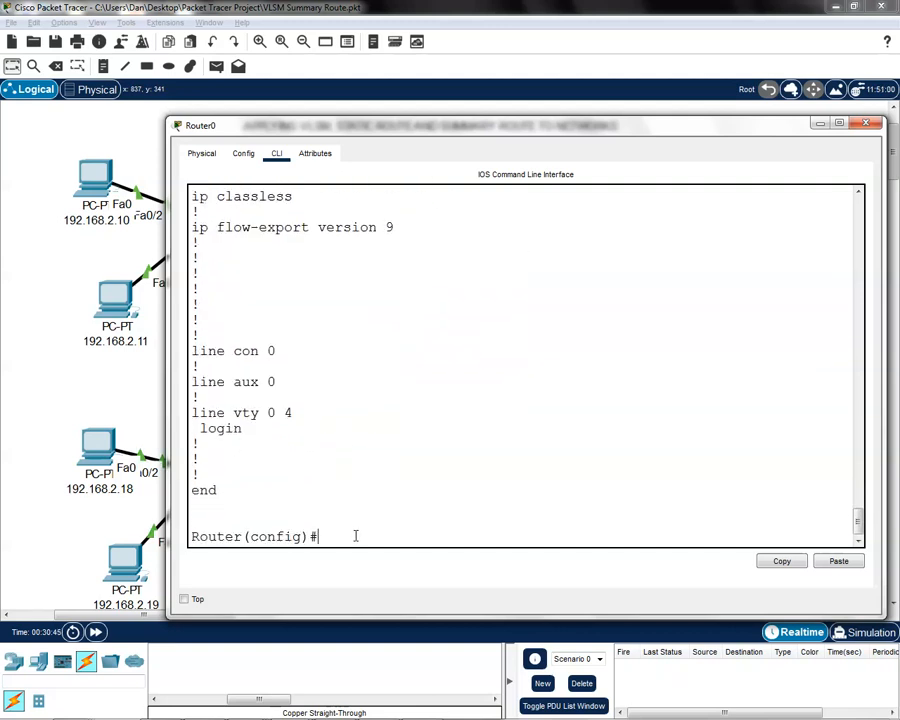
# Step: Add the summary route on Router0 with ip route 192.168.2.0 255.255.255.128 g0/0, checking the network and mask against the topology's /25 label
pyautogui.moveTo(514, 130); pyautogui.dragTo(439, 512)
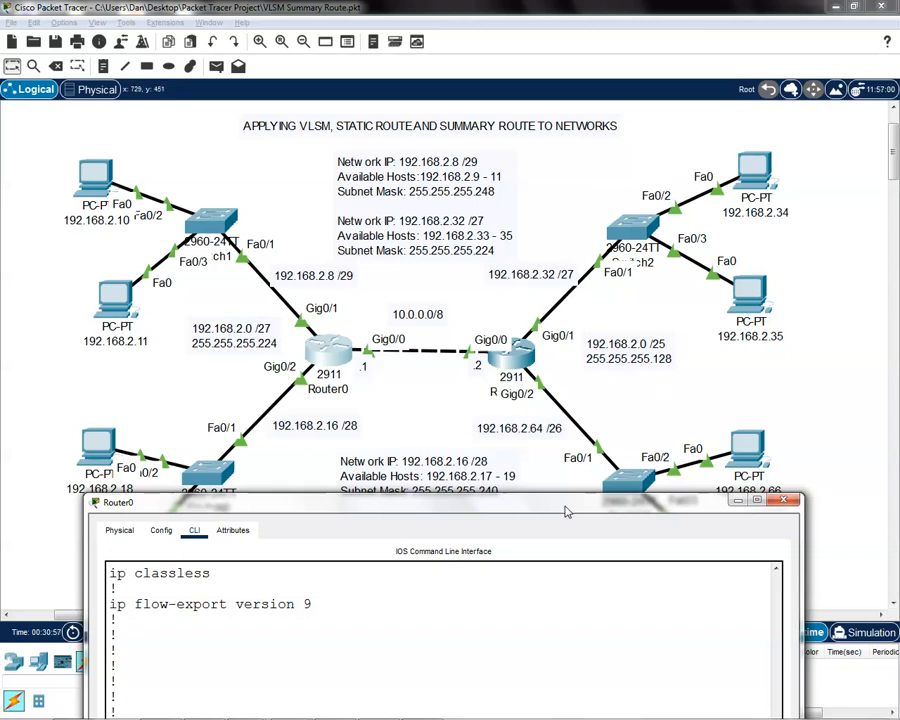
pyautogui.moveTo(569, 502); pyautogui.dragTo(548, 168)
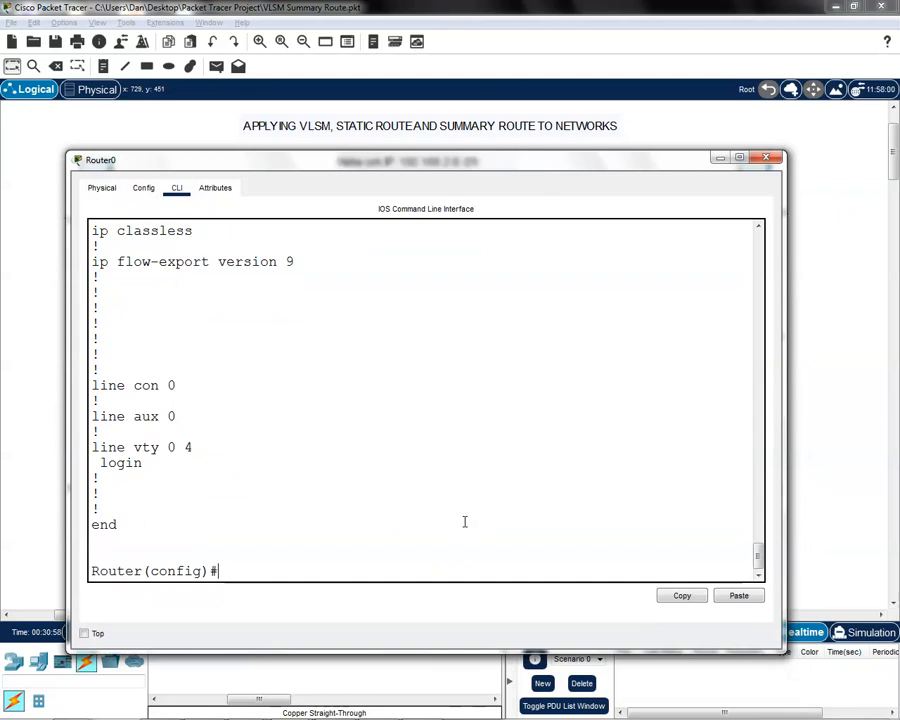
pyautogui.write('ip route')
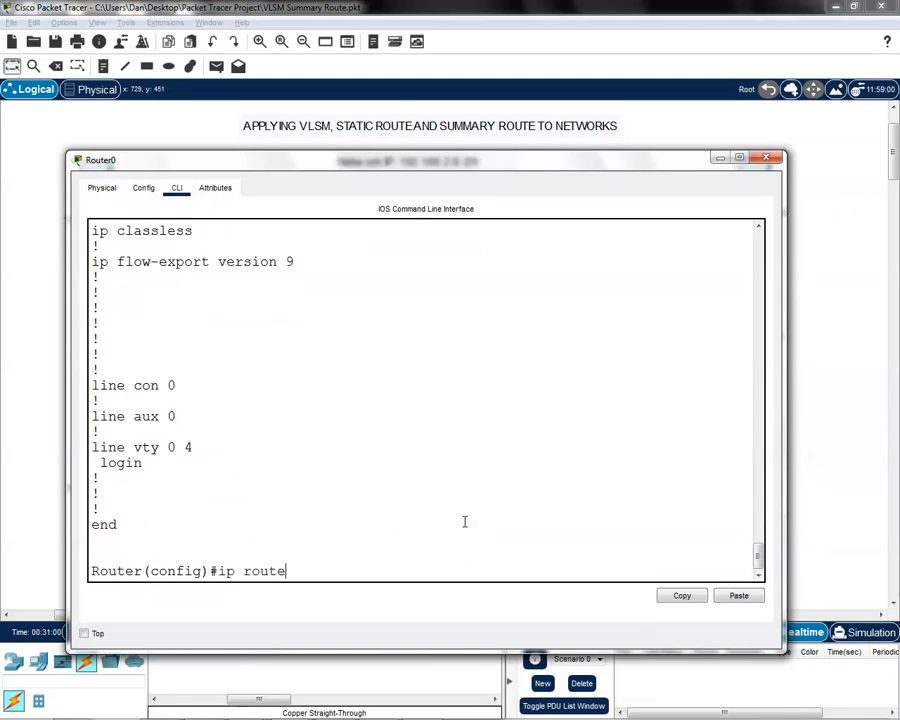
pyautogui.write(' 192.168.2.0')
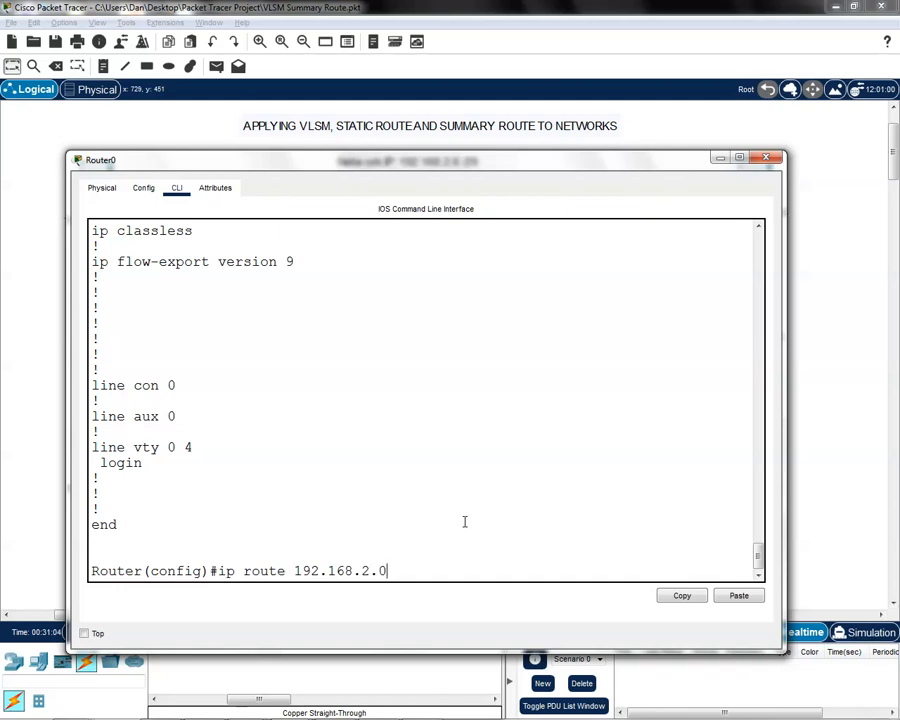
pyautogui.write(' 255.255.255.192')
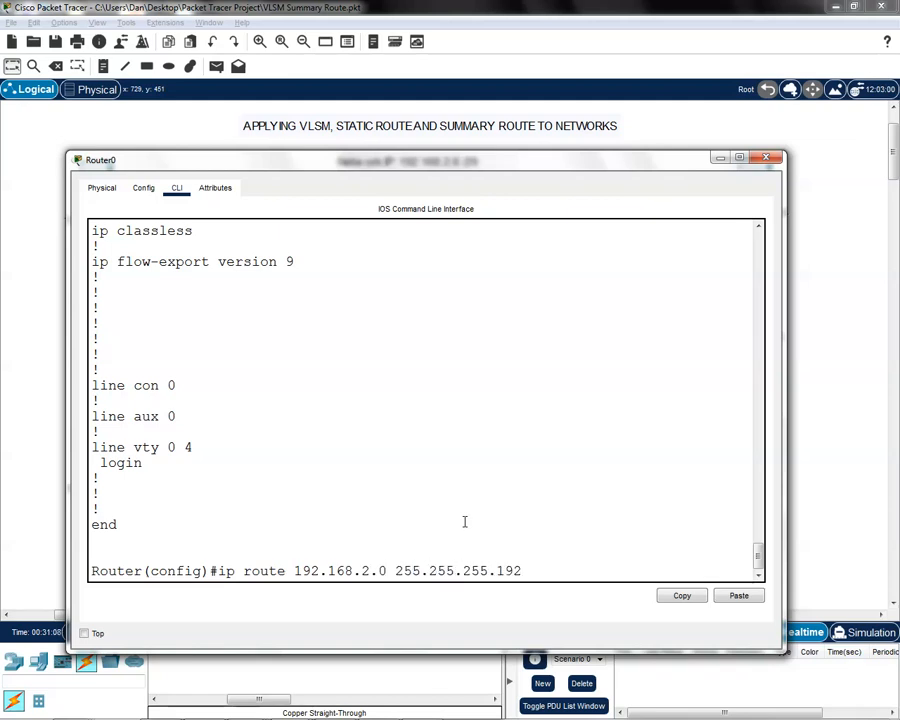
pyautogui.moveTo(642, 168); pyautogui.dragTo(625, 195)
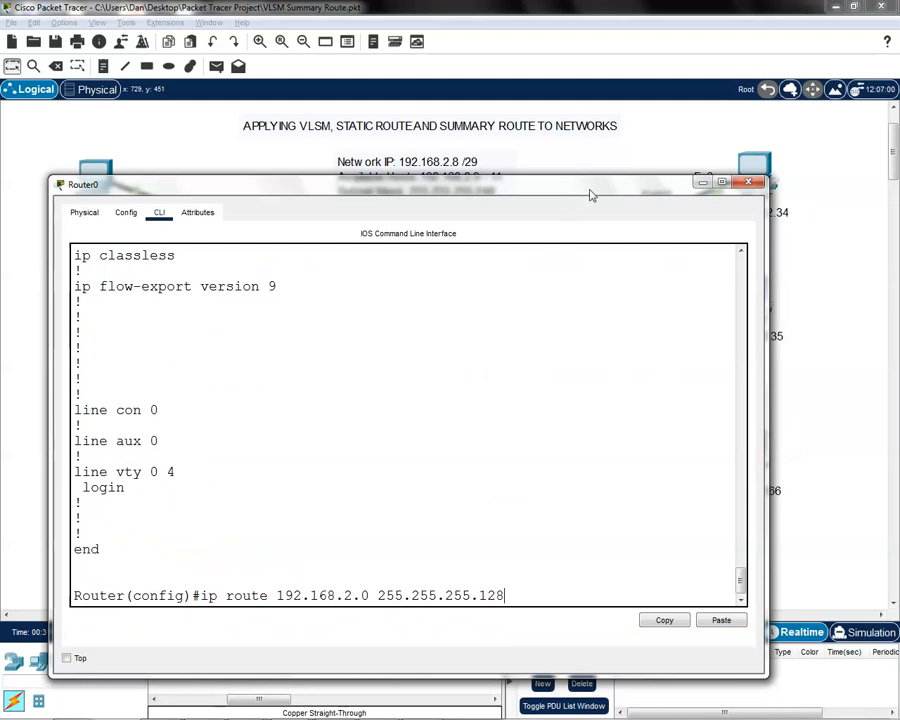
pyautogui.moveTo(590, 195); pyautogui.dragTo(607, 434)
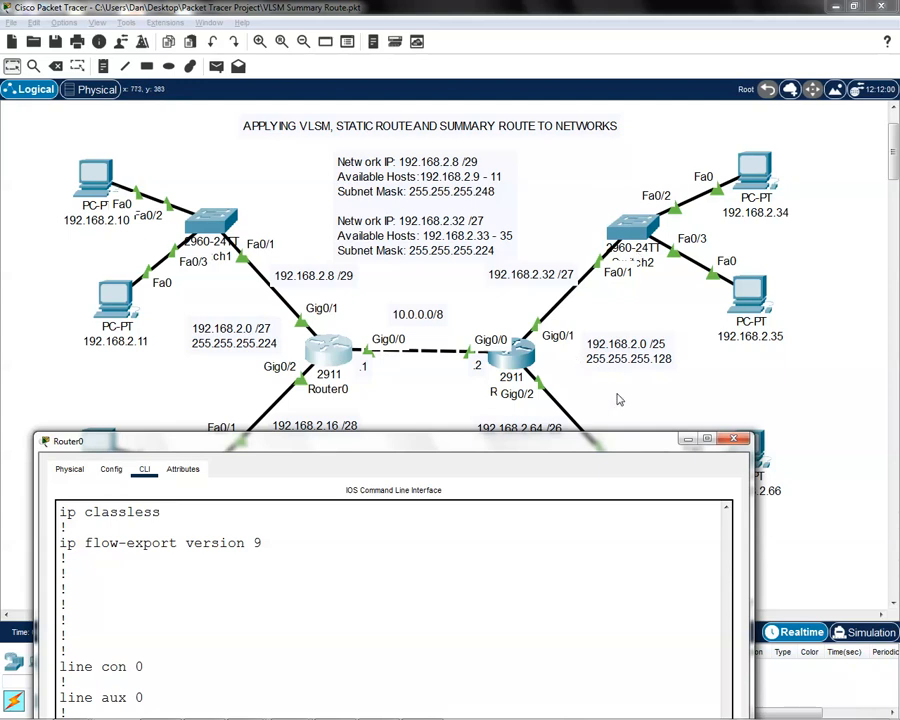
pyautogui.moveTo(627, 443); pyautogui.dragTo(635, 491)
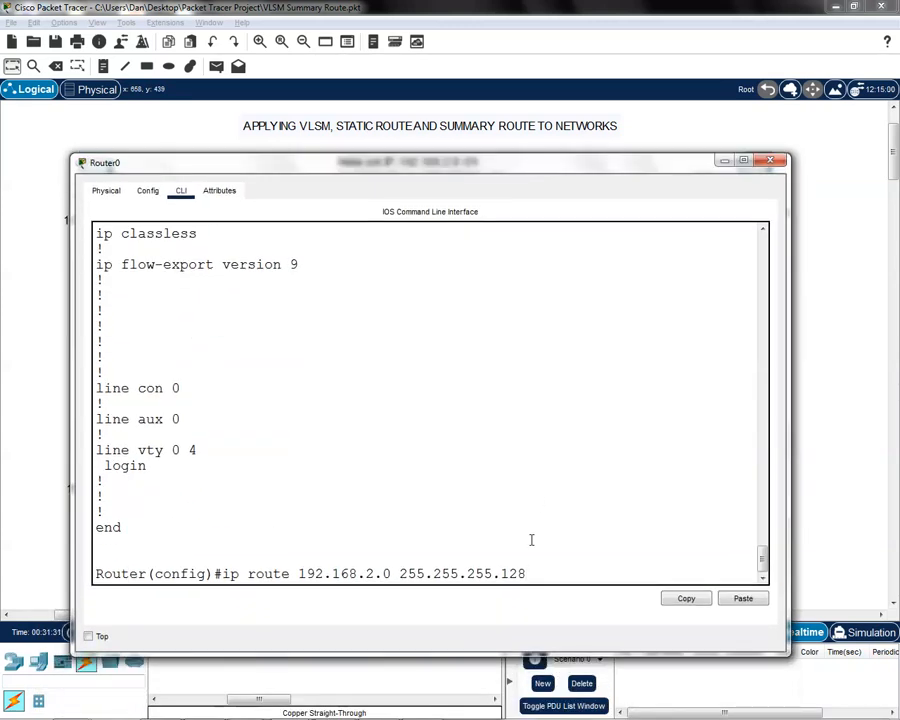
pyautogui.write('g0/0')
pyautogui.press('Return')
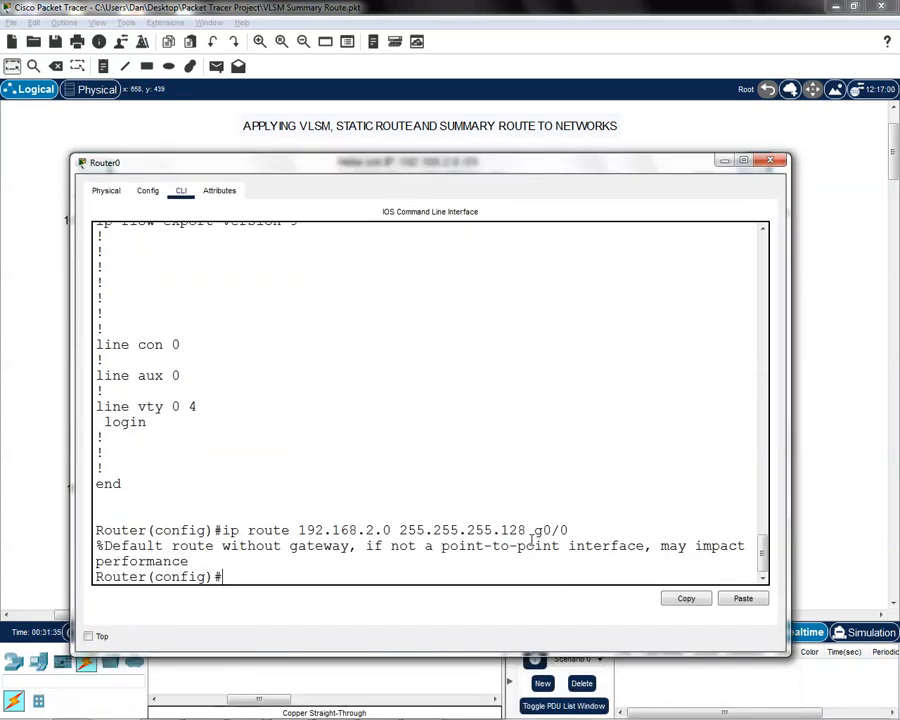
# Step: Save Router0's configuration with do wr and close its device window
pyautogui.write('do wr')
pyautogui.press('Return')
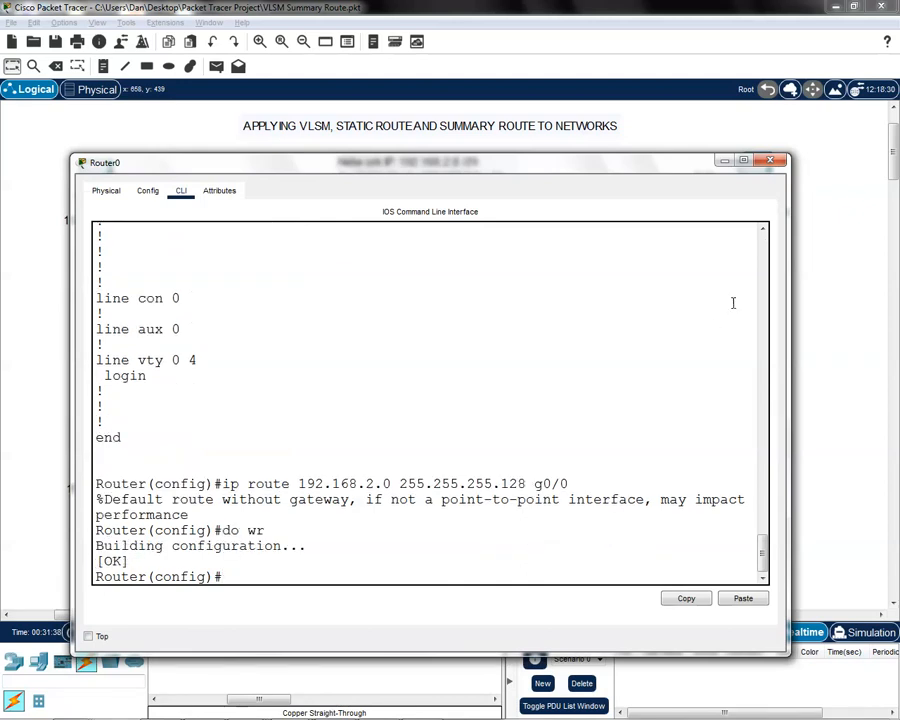
pyautogui.click(771, 161)
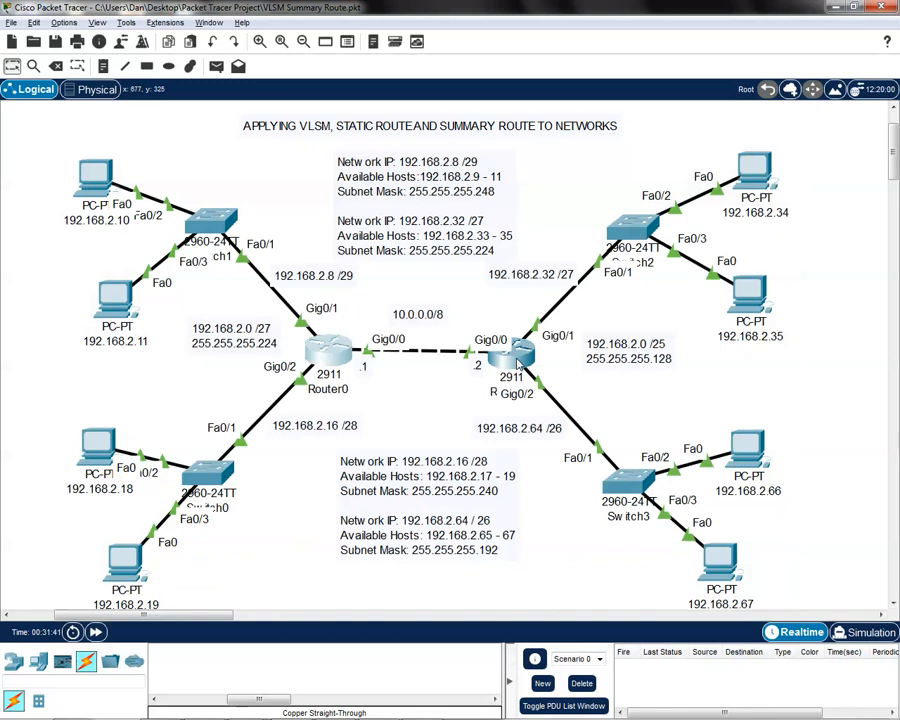
# Step: Open Router1's command line and enter global configuration mode with enable and conf t
pyautogui.click(520, 358)
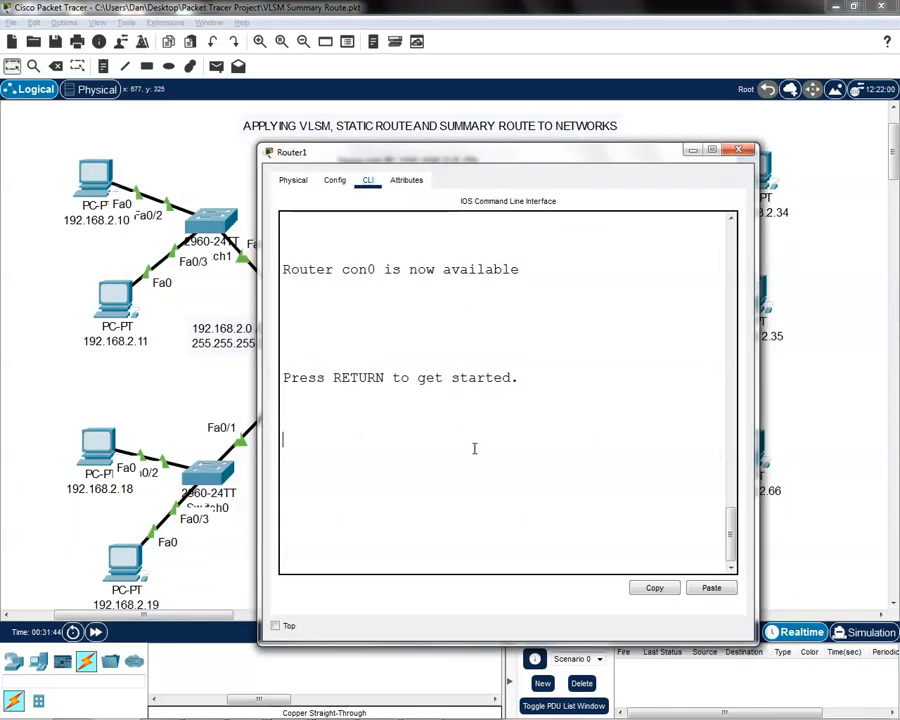
pyautogui.press('Return')
pyautogui.write('enable')
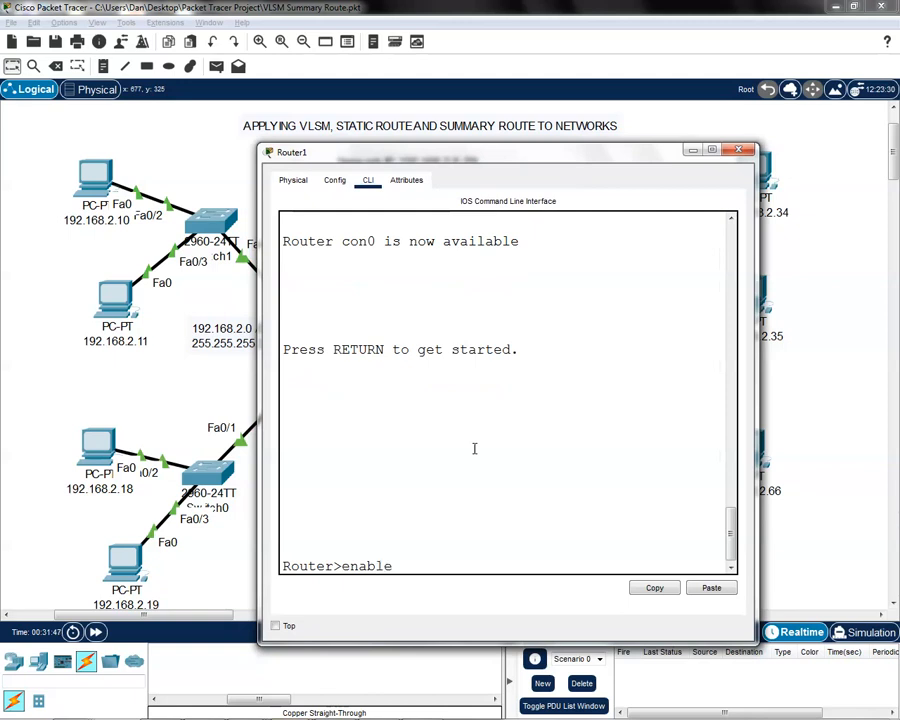
pyautogui.press('Return')
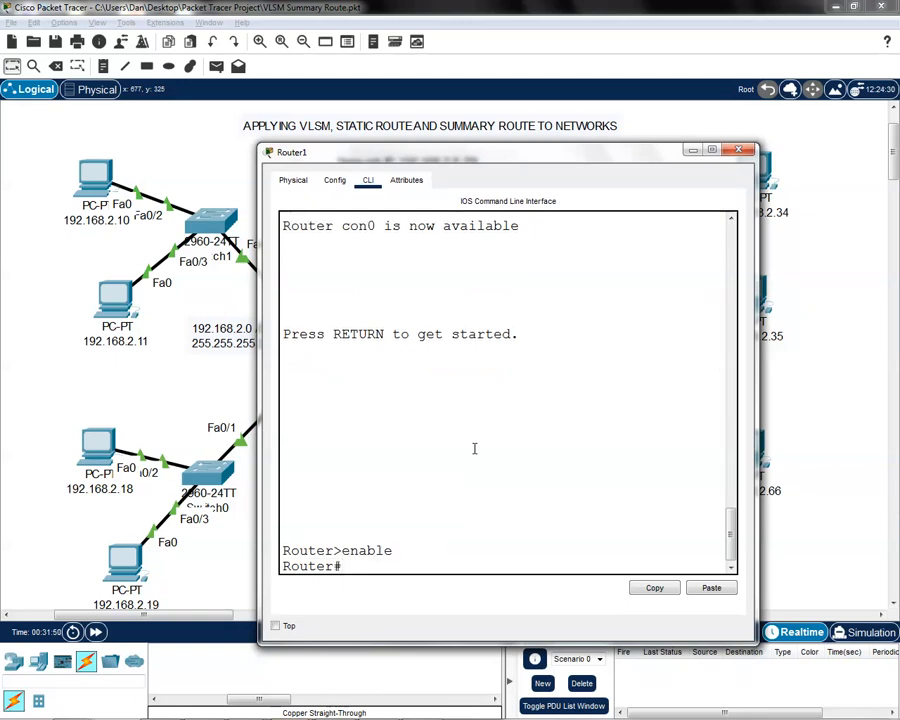
pyautogui.write('conf t')
pyautogui.press('Return')
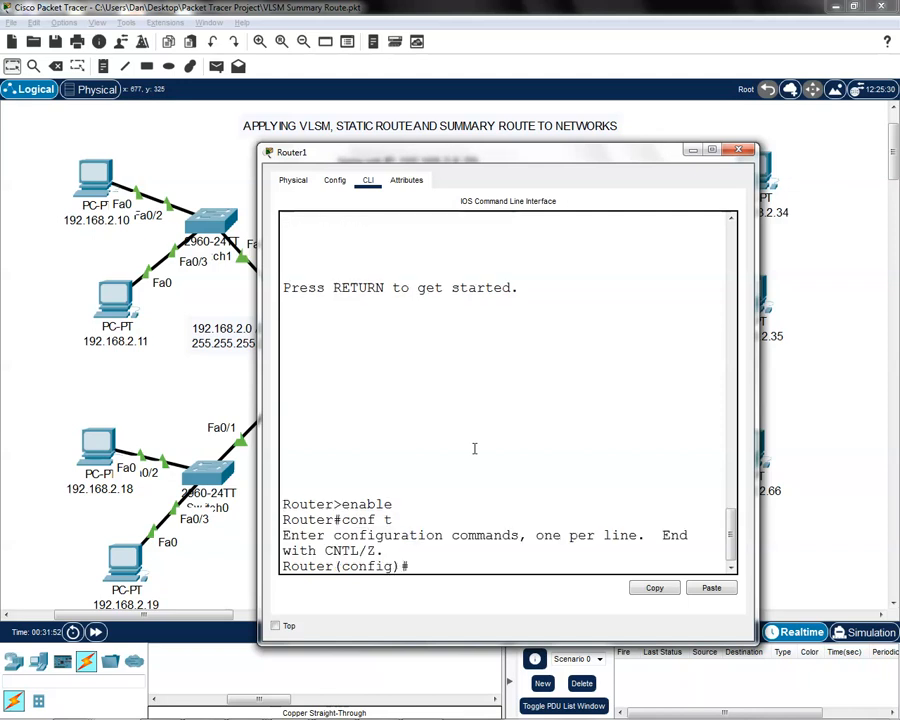
# Step: Display Router1's running configuration with do show run and find the static ip route entries, widening the CLI window for readability
pyautogui.write('do shpw')
pyautogui.write('ow run')
pyautogui.press('Return')
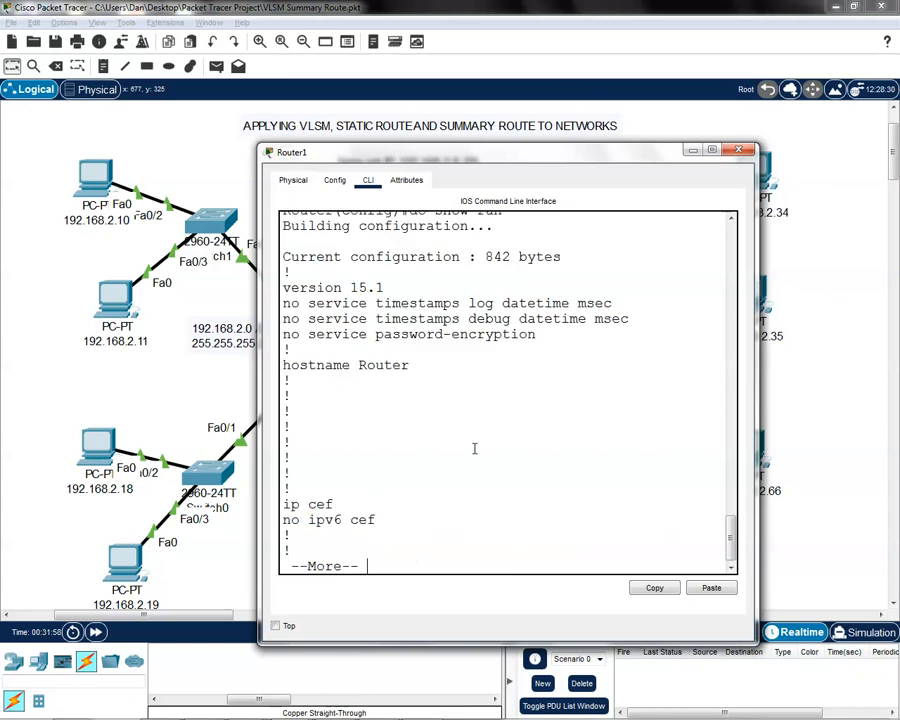
pyautogui.press('space')
pyautogui.press('space')
pyautogui.press('space')
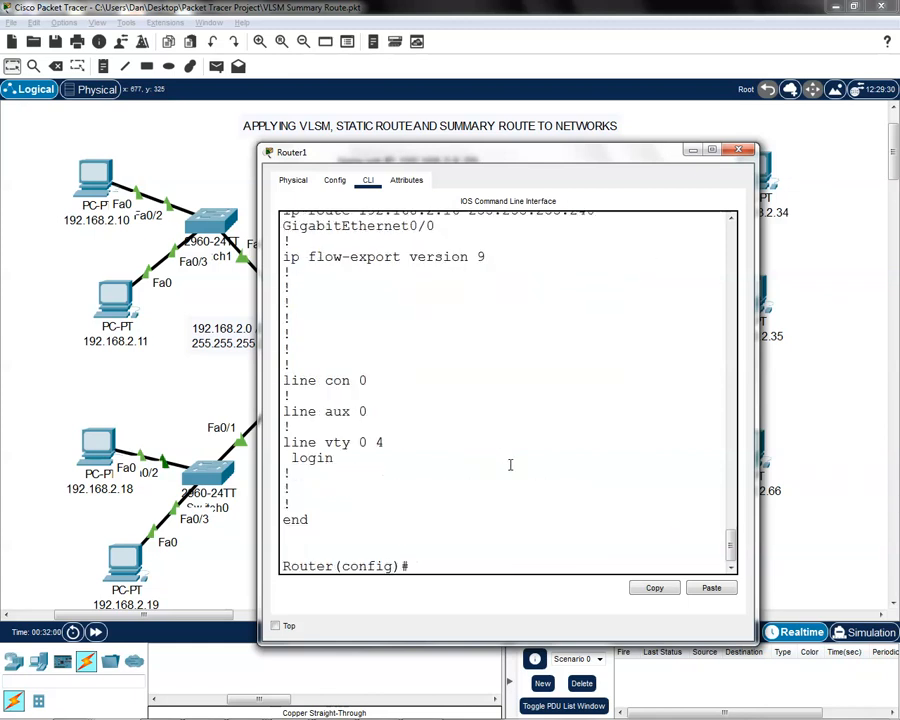
pyautogui.scroll(3, 510, 465)
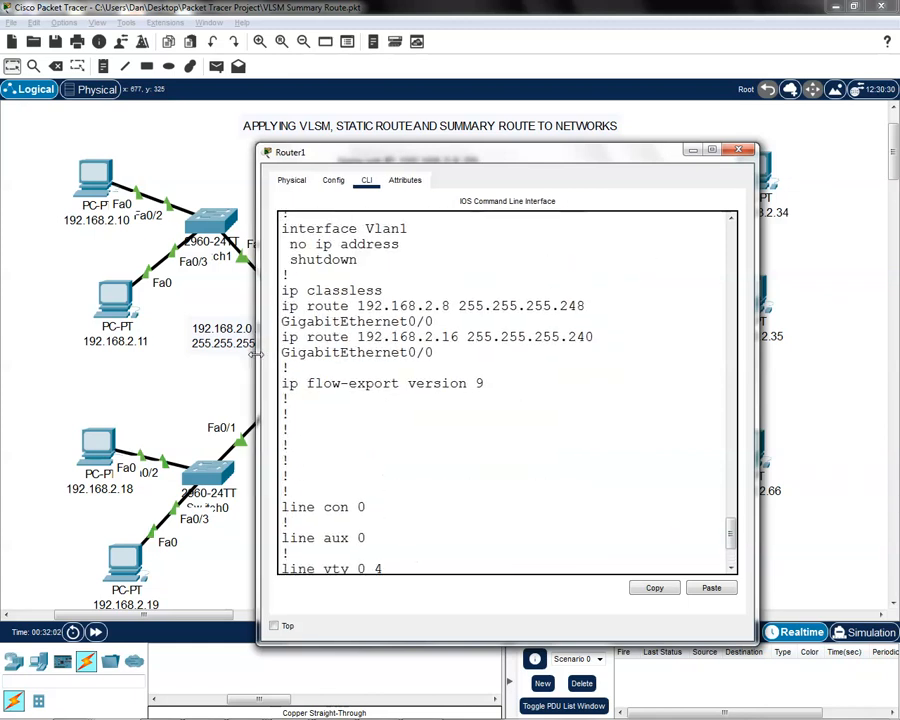
pyautogui.moveTo(258, 362); pyautogui.dragTo(98, 362)
pyautogui.scroll(3, 718, 546)
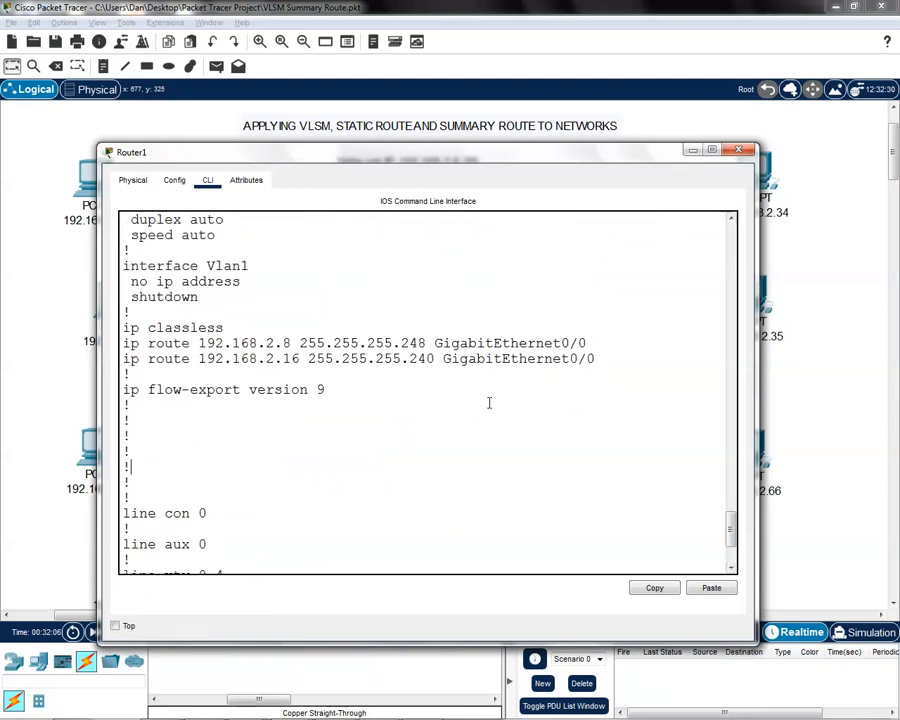
# Step: Remove Router1's static route with no ip route 192.168.2.8 255.255.255.248 GigabitEthernet0/0, reusing the route line from the running configuration
pyautogui.moveTo(586, 343); pyautogui.dragTo(122, 343)
pyautogui.click(653, 587)
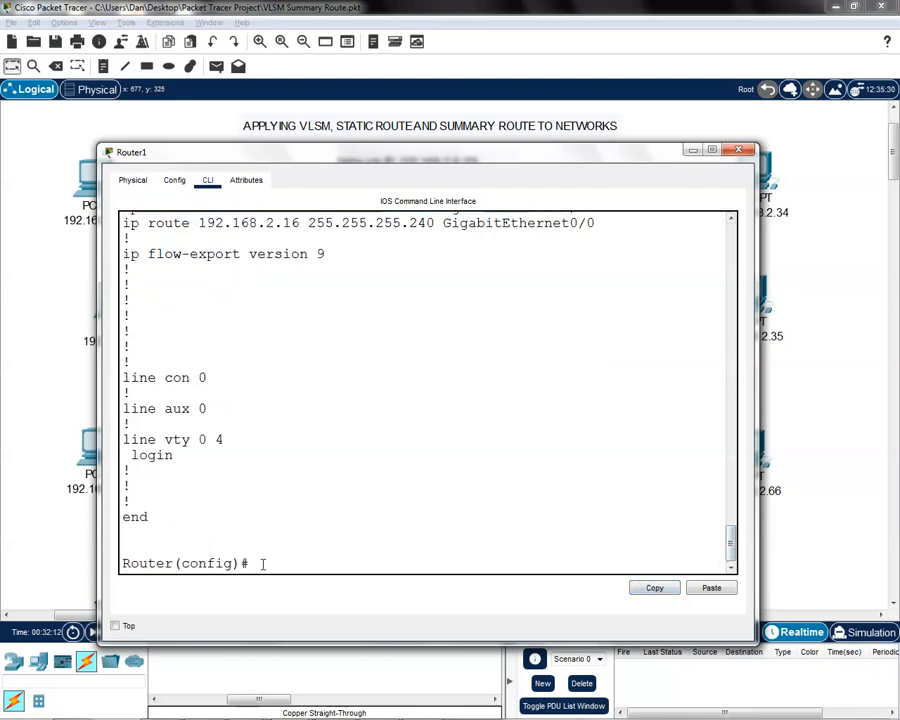
pyautogui.write('no')
pyautogui.click(711, 587)
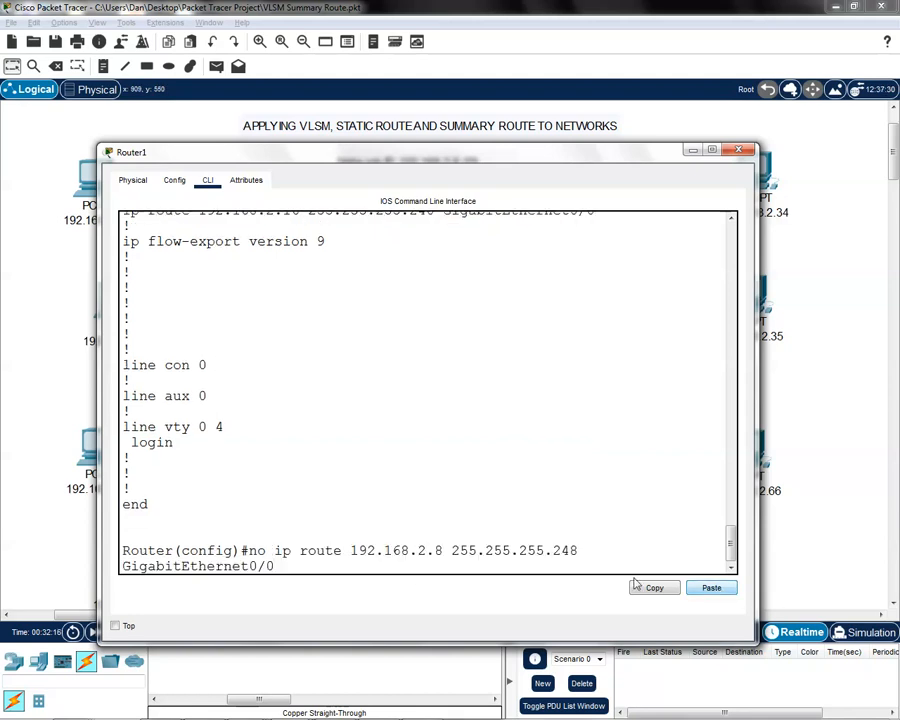
pyautogui.moveTo(756, 546); pyautogui.dragTo(795, 545)
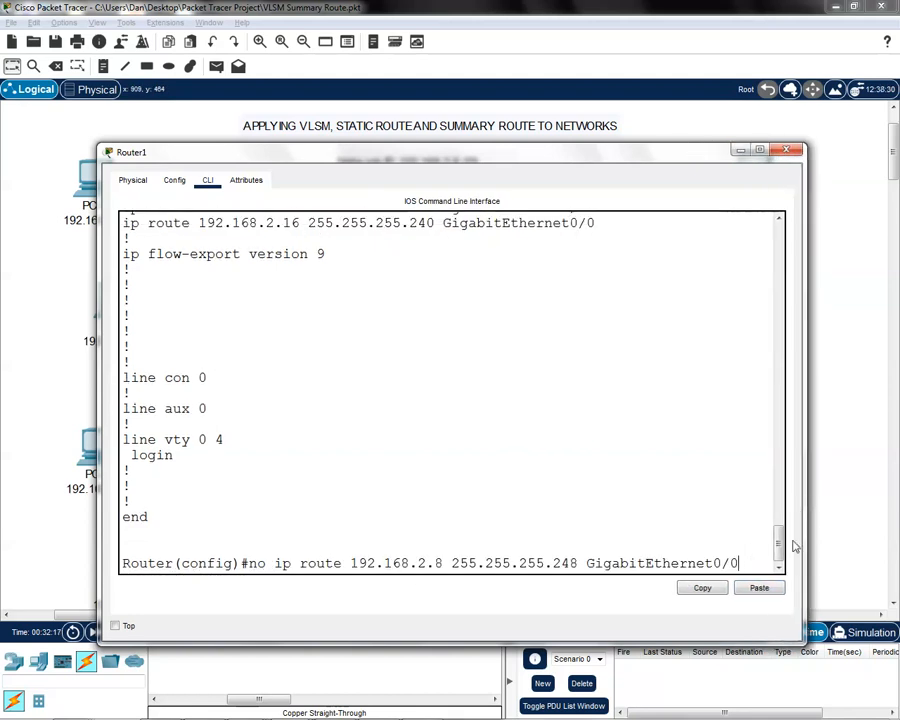
pyautogui.press('Return')
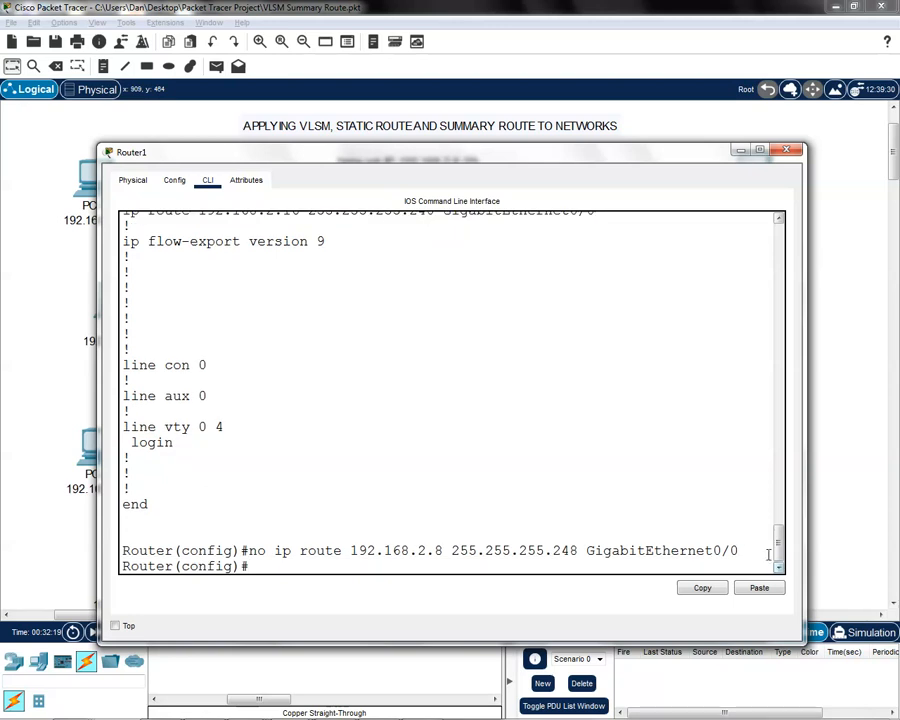
# Step: Remove Router1's second static route with no ip route 192.168.2.16 255.255.255.240 GigabitEthernet0/0, reusing its configuration line, and save with do wr
pyautogui.scroll(2, 702, 426)
pyautogui.moveTo(610, 290); pyautogui.dragTo(122, 295)
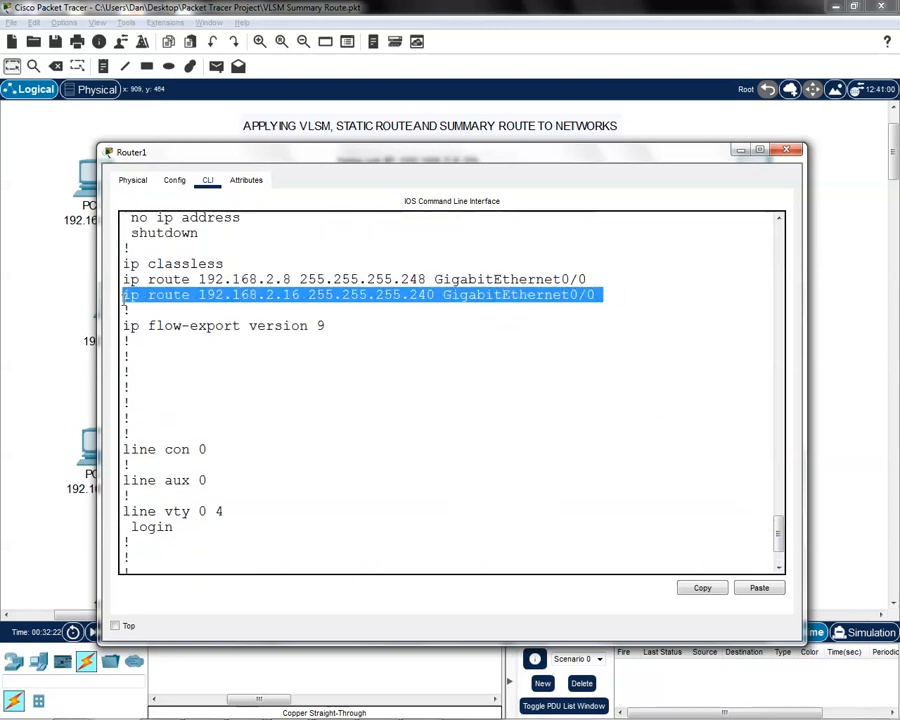
pyautogui.click(700, 588)
pyautogui.moveTo(780, 532); pyautogui.dragTo(780, 541)
pyautogui.click(293, 562)
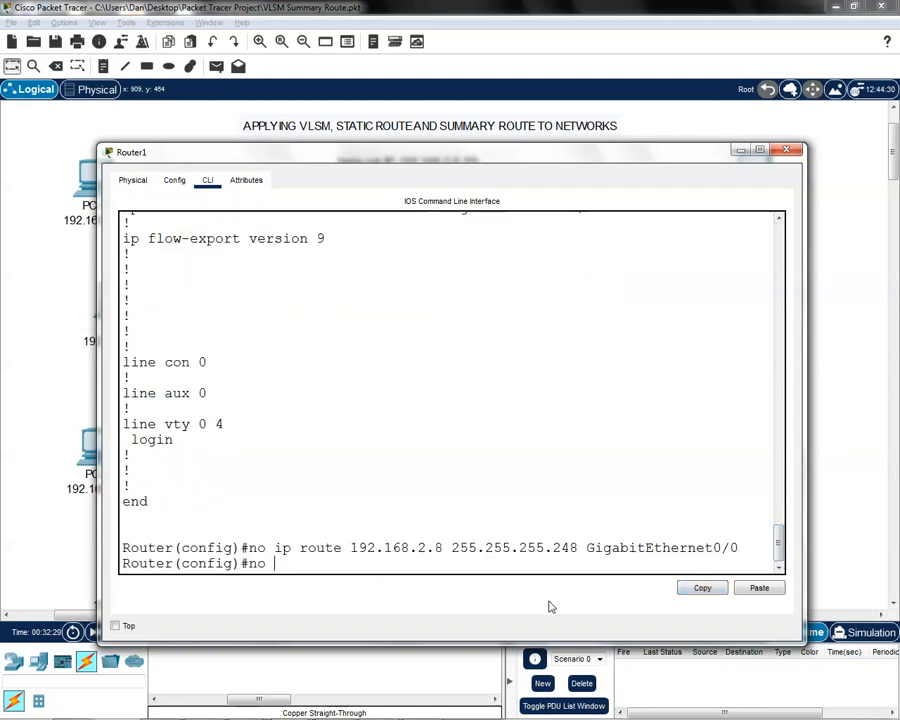
pyautogui.click(759, 589)
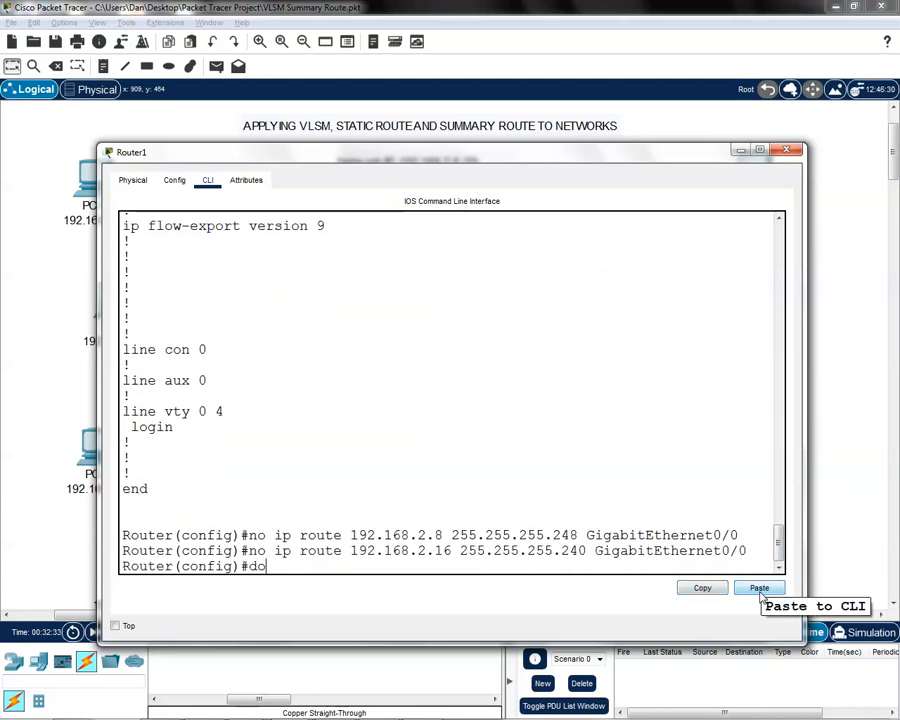
pyautogui.write('do wr')
pyautogui.press('Return')
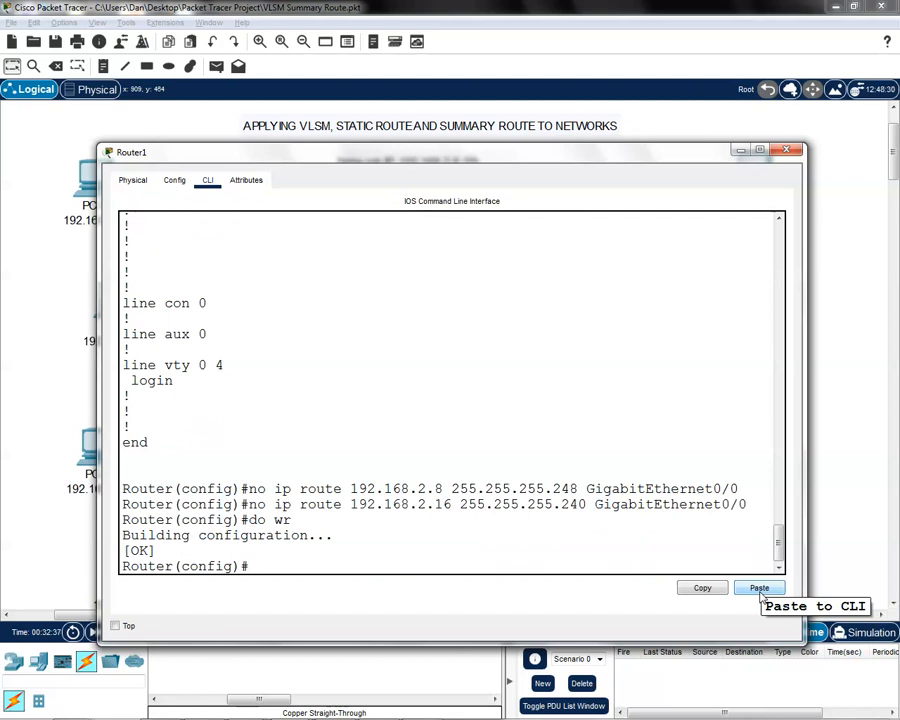
# Step: Display Router1's running configuration again with do show run and check it for remaining static ip route entries
pyautogui.press('Up')
pyautogui.press('Up')
pyautogui.press('Up')
pyautogui.press('Up')
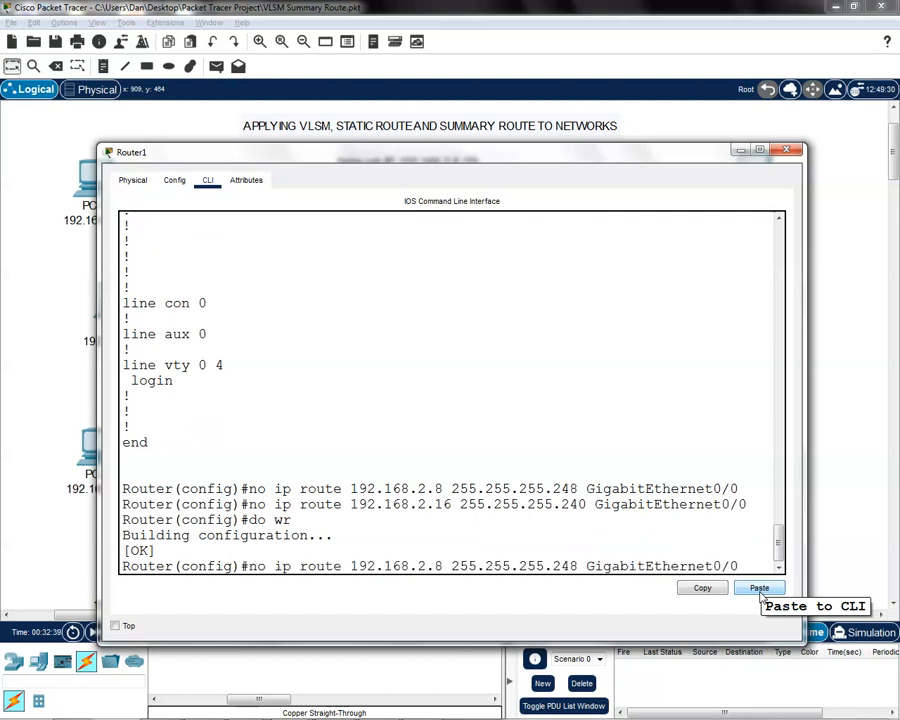
pyautogui.press('Return')
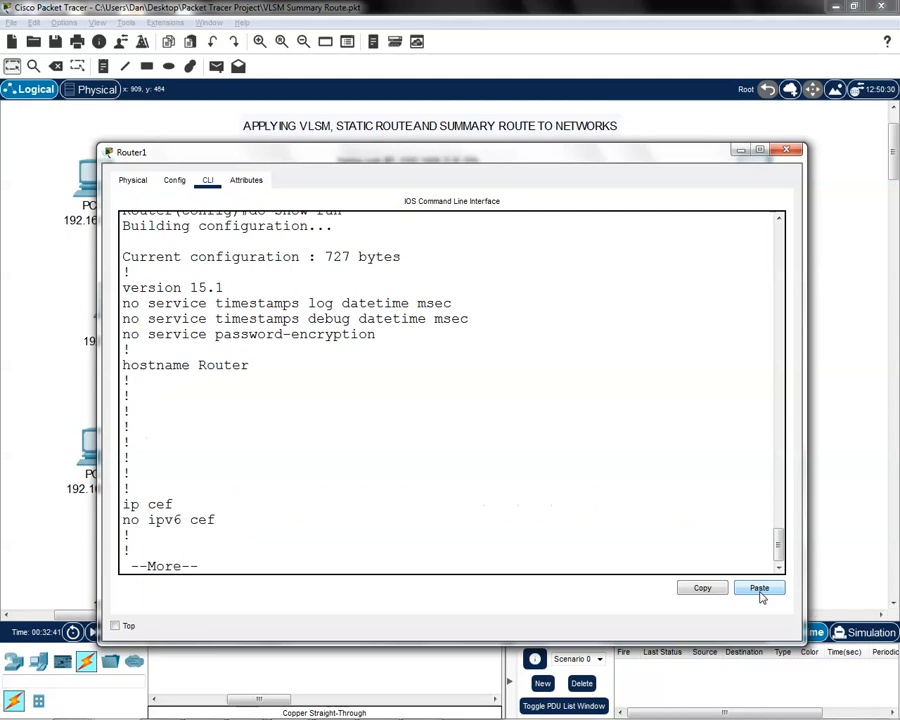
pyautogui.press('space')
pyautogui.press('space')
pyautogui.press('space')
pyautogui.scroll(6, 486, 477)
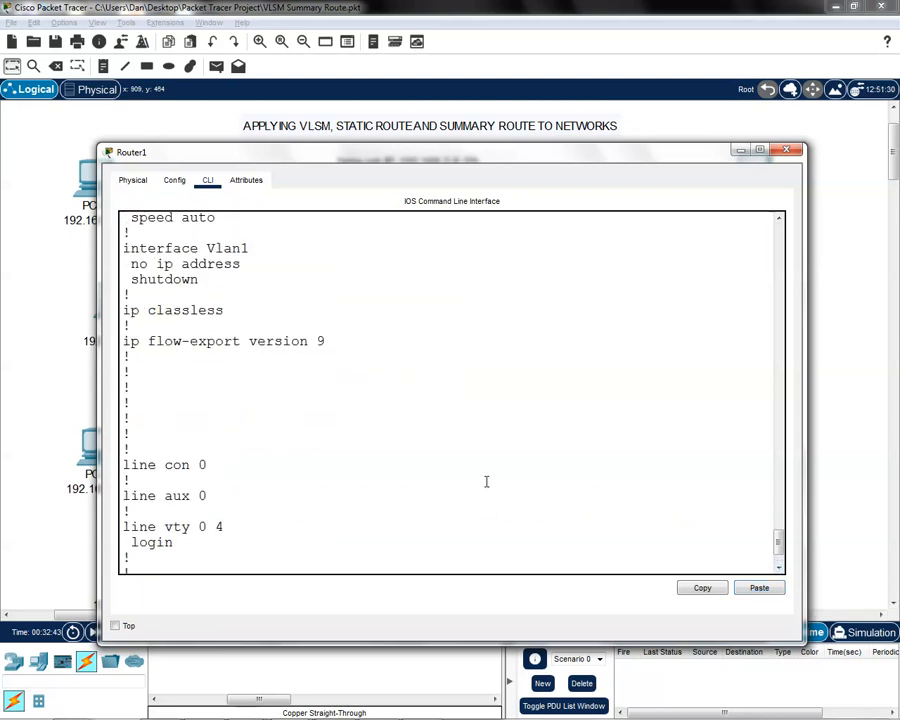
pyautogui.scroll(3, 486, 477)
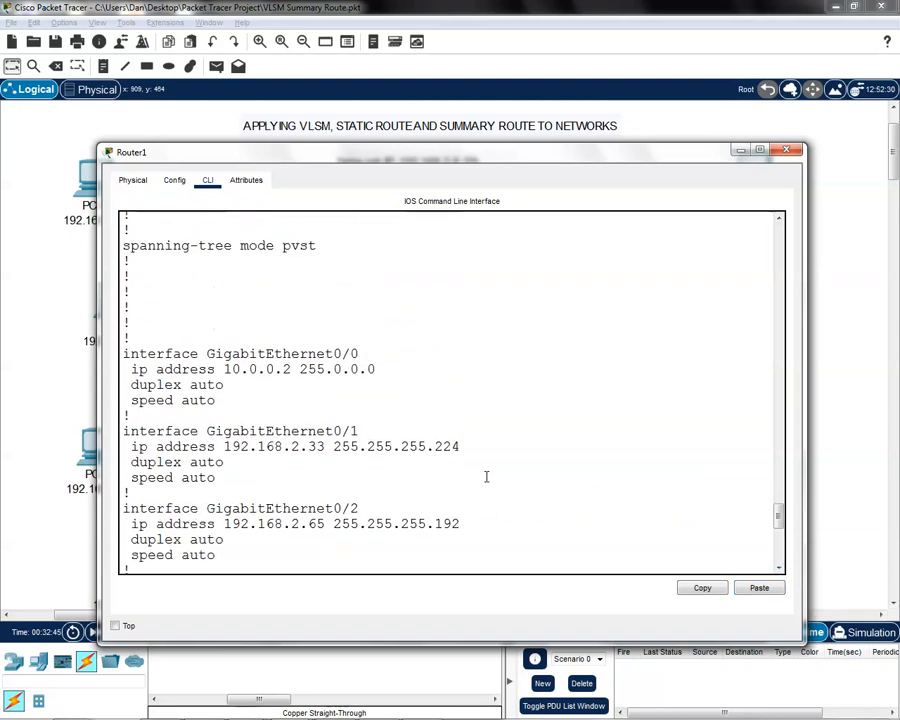
pyautogui.scroll(-10, 486, 477)
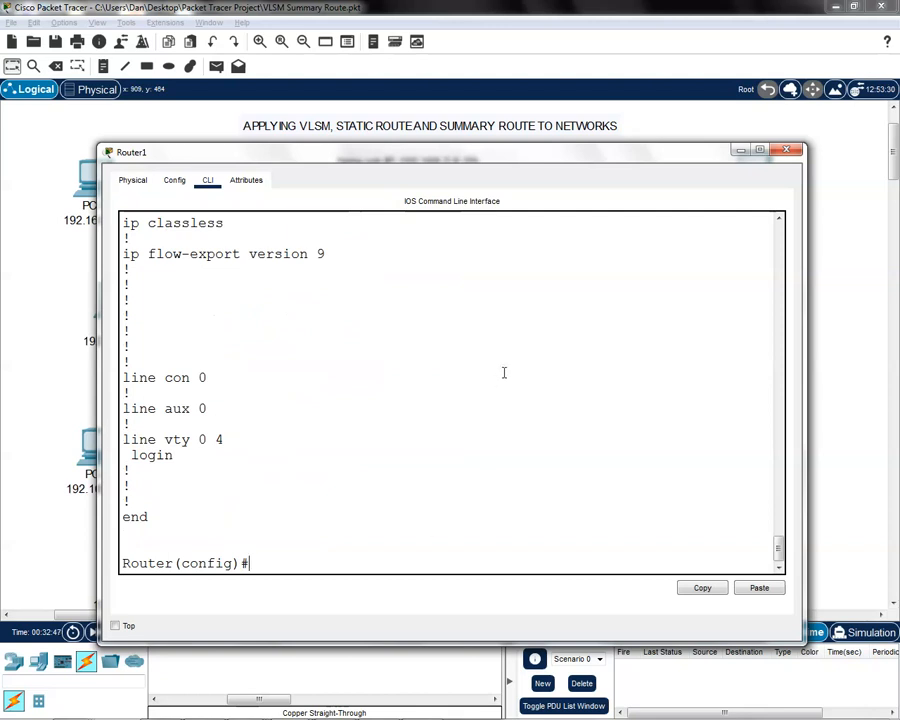
# Step: Add Router1's summary route with ip route 192.168.2.0 255.255.255.224 g0/0, checking the mask against the topology label beside Router0
pyautogui.moveTo(520, 145)
pyautogui.mouseDown()
pyautogui.moveTo(536, 161)
pyautogui.moveTo(535, 149)
pyautogui.mouseUp()
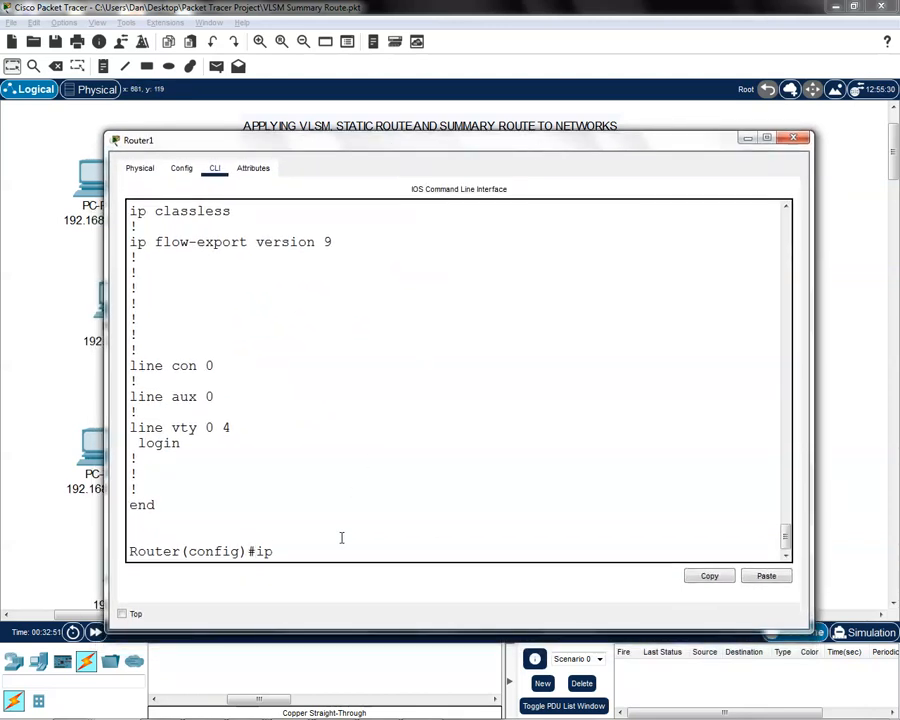
pyautogui.write('route 192.168.2.0 255')
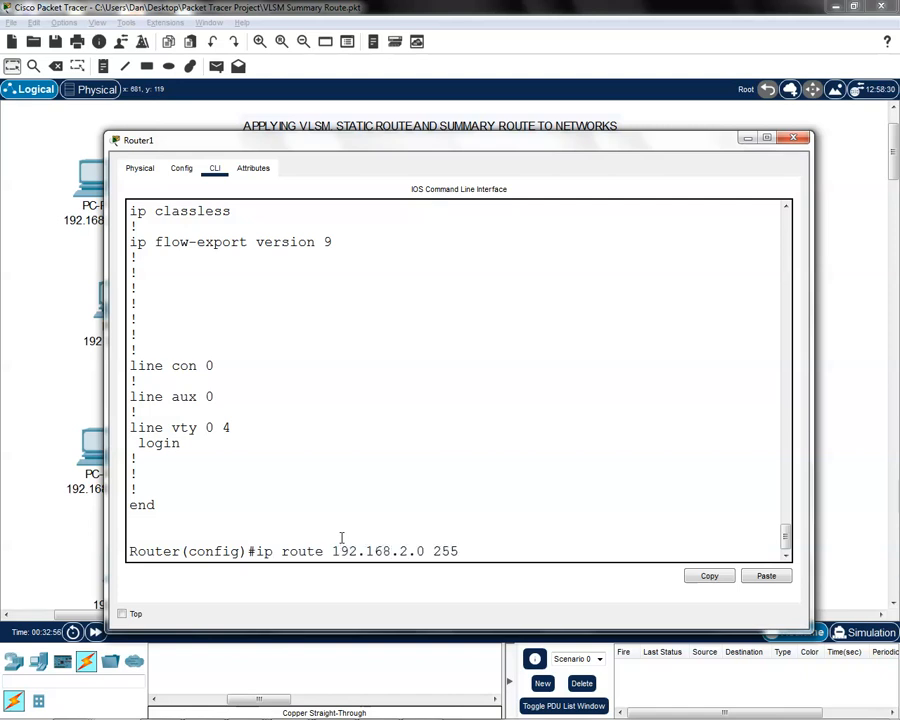
pyautogui.write('.255.255')
pyautogui.moveTo(522, 150); pyautogui.dragTo(558, 476)
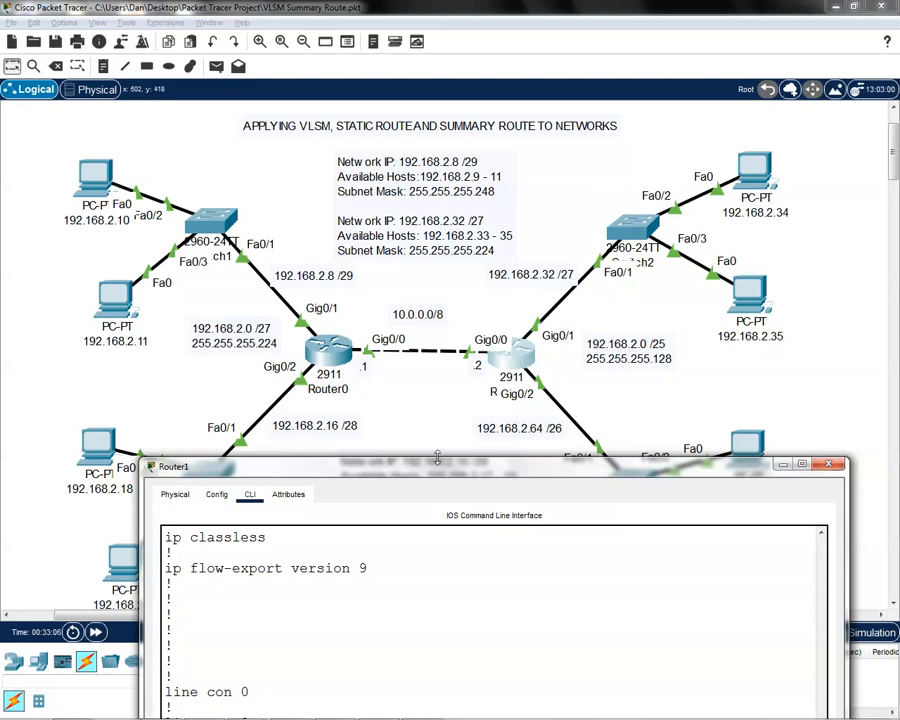
pyautogui.moveTo(507, 470); pyautogui.dragTo(474, 152)
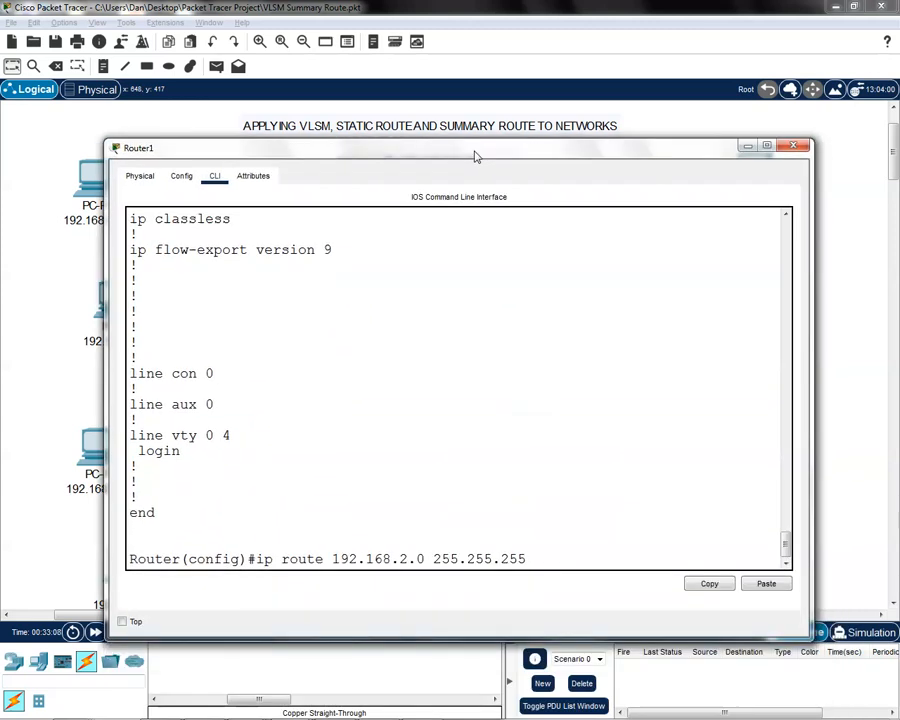
pyautogui.write('224')
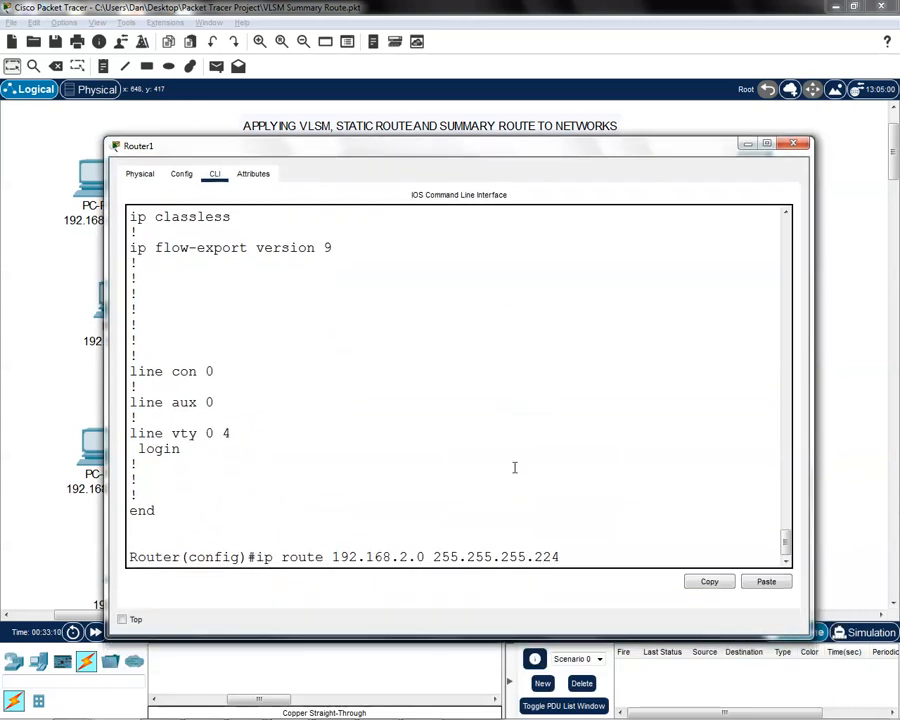
pyautogui.write(' g0/0')
pyautogui.press('Return')
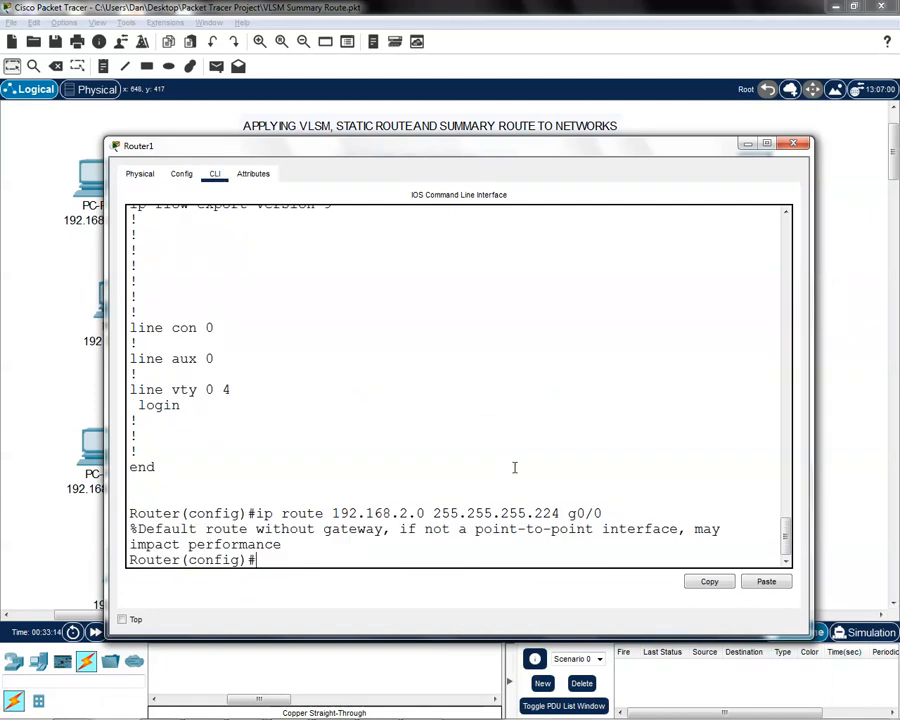
# Step: Save Router1's configuration with do wr and close its device window
pyautogui.write('do wr')
pyautogui.press('Return')
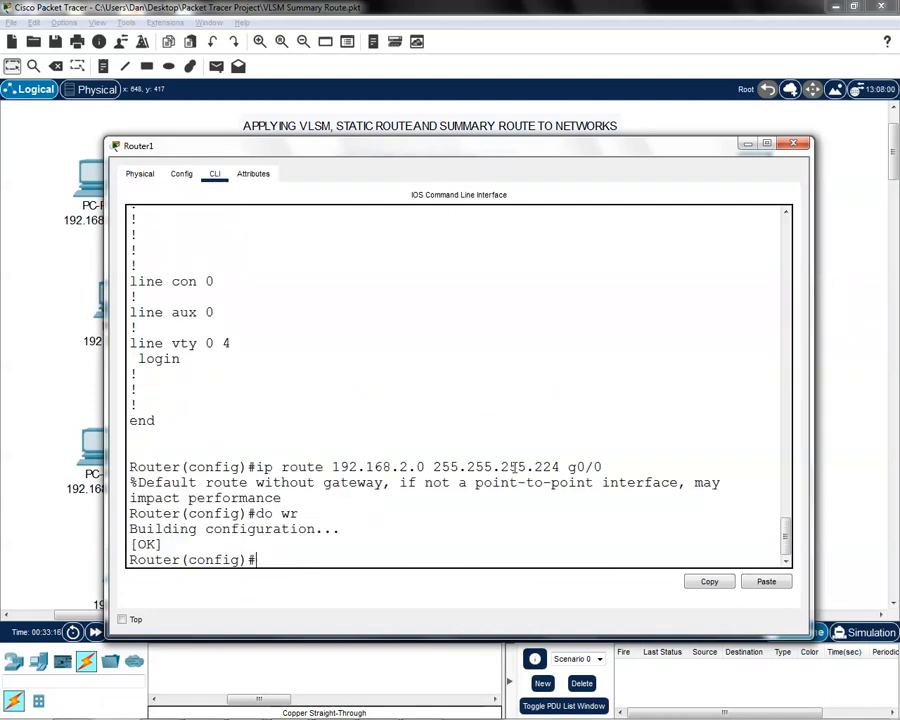
pyautogui.click(798, 145)
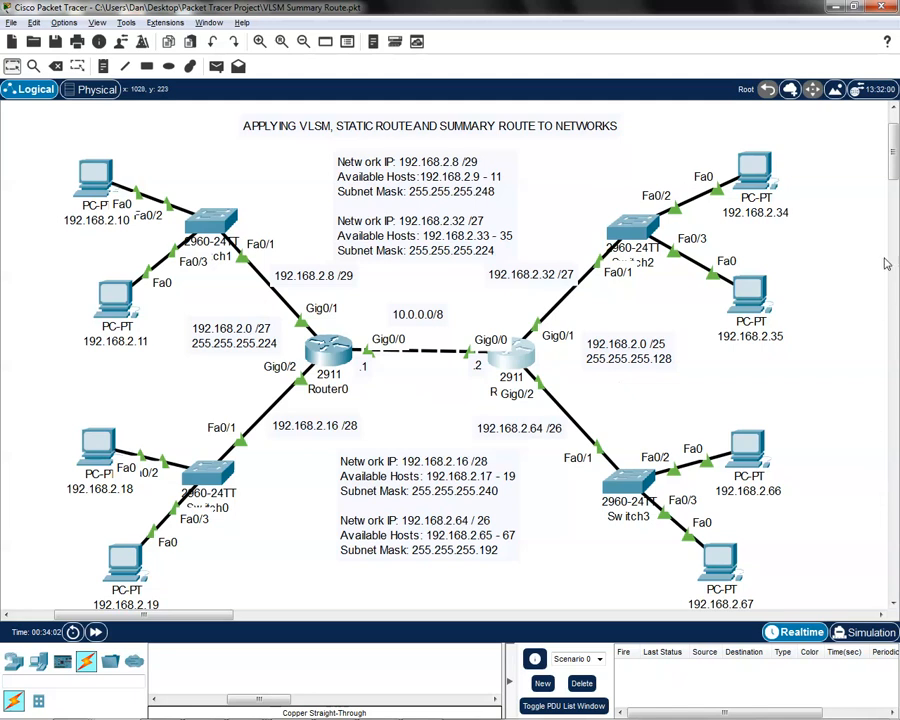
# Step: Open the Command Prompt of PC 192.168.2.10 and ping 192.168.2.34 to test the summary routes
pyautogui.moveTo(896, 167); pyautogui.dragTo(896, 169)
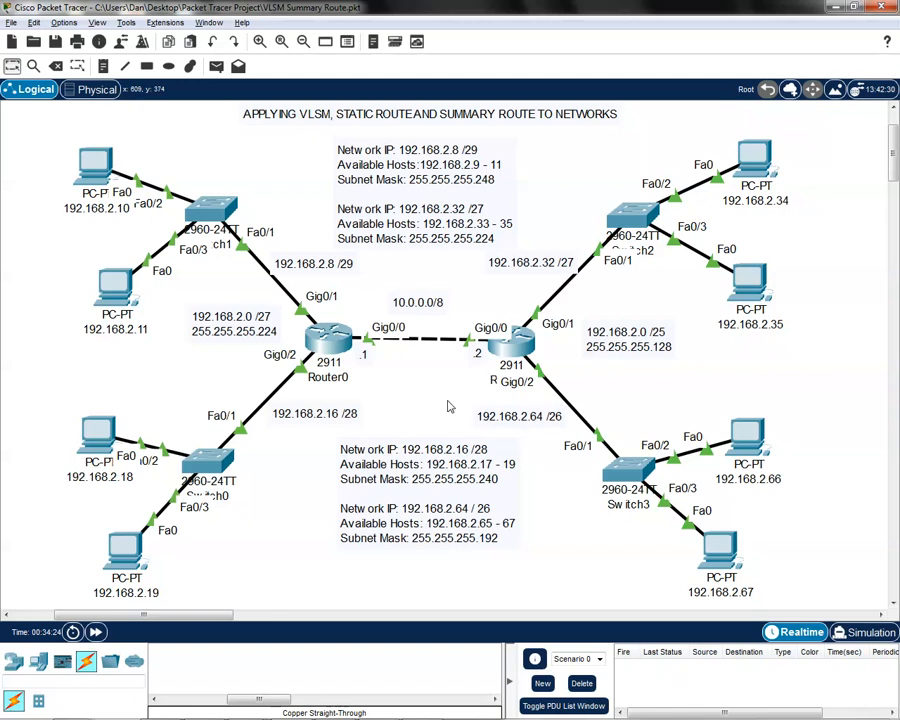
pyautogui.click(95, 171)
pyautogui.moveTo(452, 161); pyautogui.dragTo(278, 458)
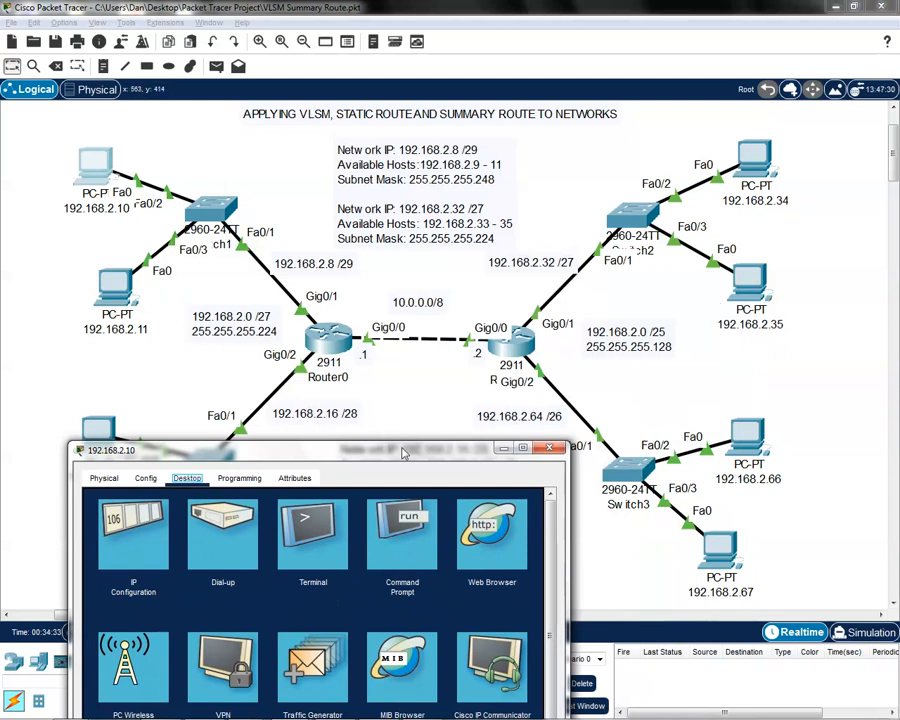
pyautogui.moveTo(408, 458); pyautogui.dragTo(456, 155)
pyautogui.click(452, 254)
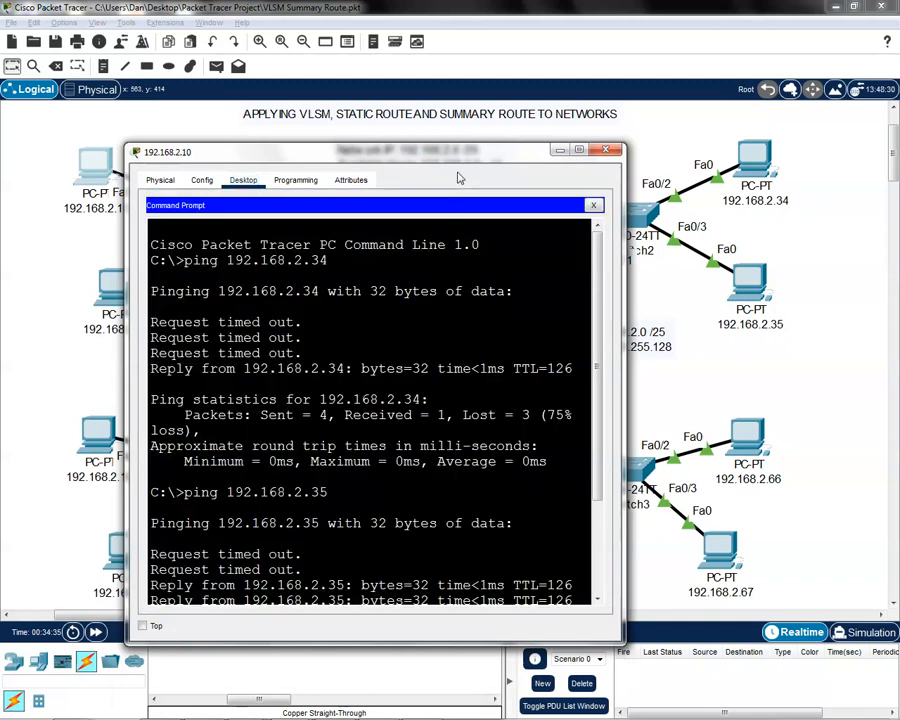
pyautogui.scroll(-3, 404, 585)
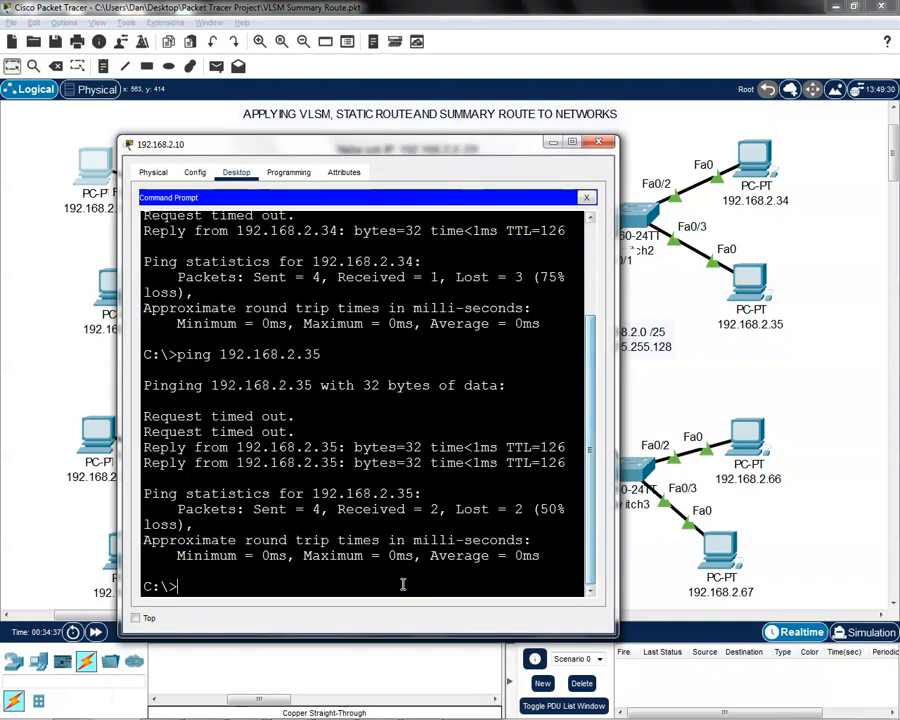
pyautogui.write('ping ')
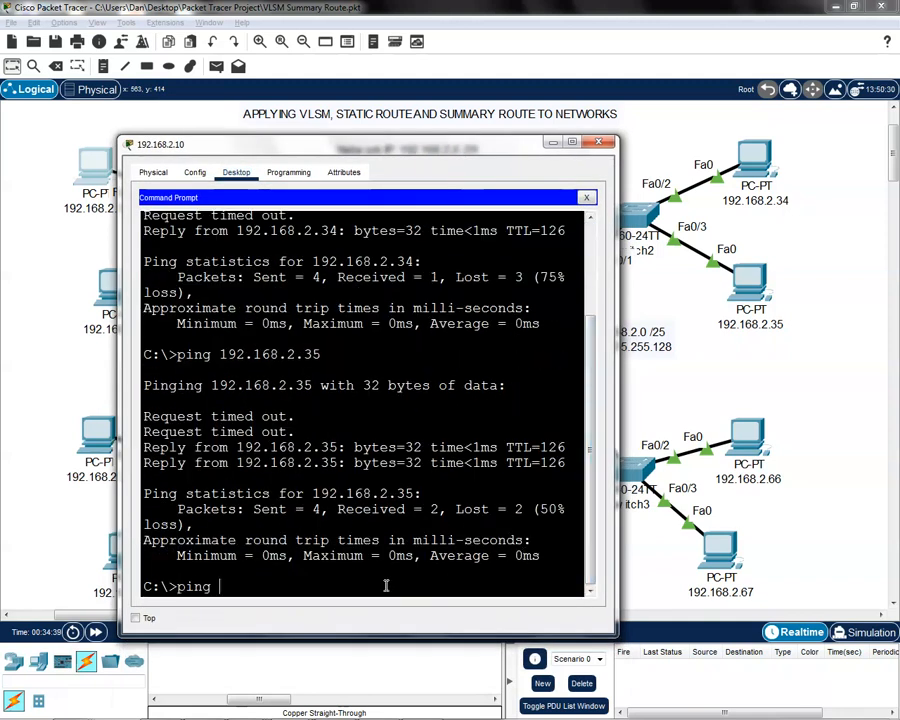
pyautogui.write('192.168.')
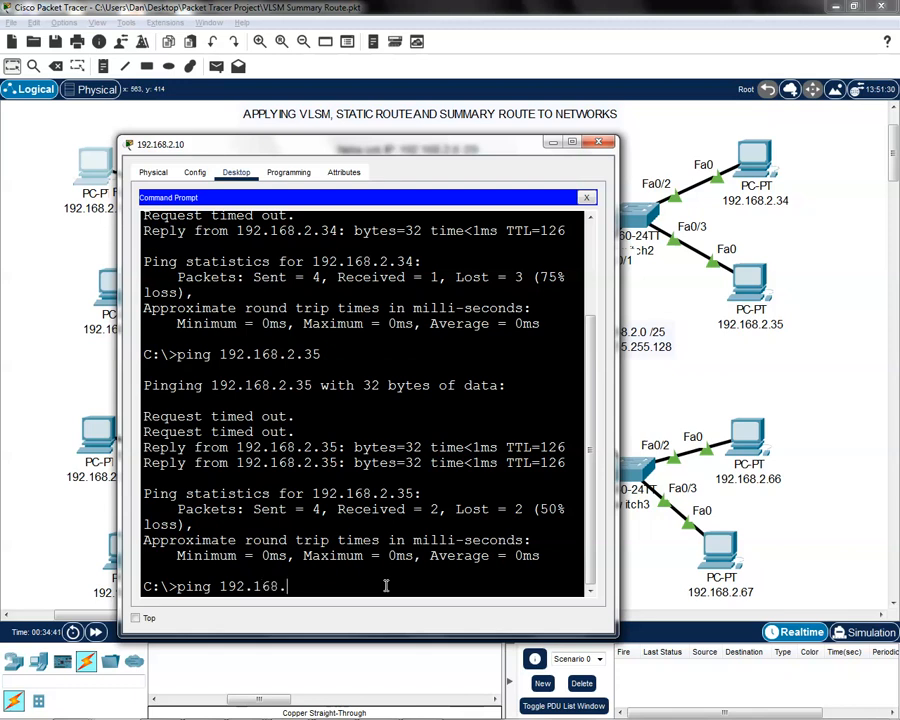
pyautogui.write('2.34')
pyautogui.press('Return')
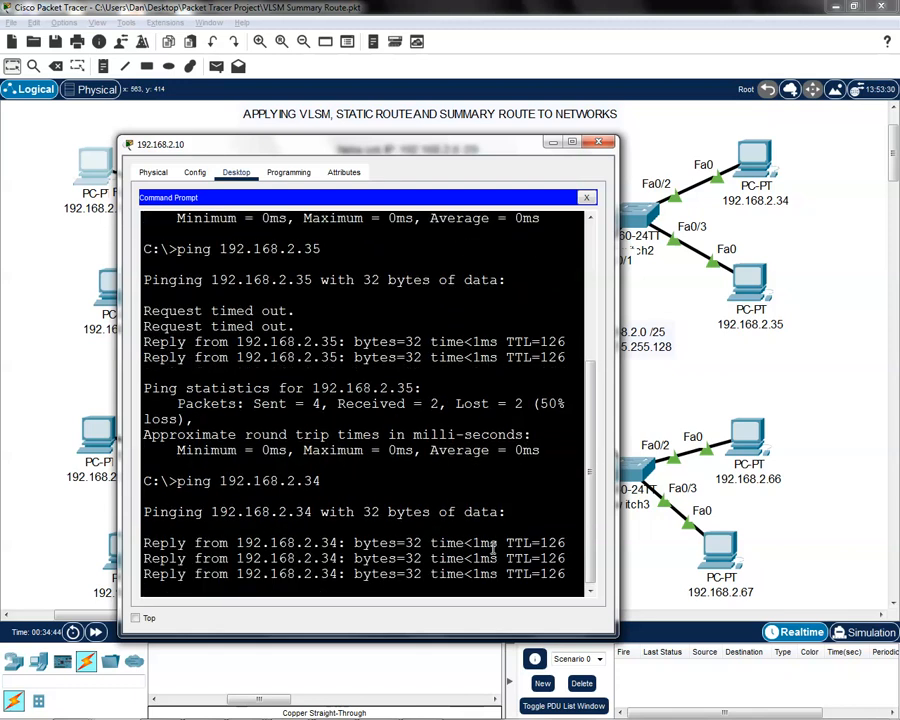
# Step: Ping 192.168.2.35 from PC 192.168.2.10, reusing the previous ping command
pyautogui.press('Return')
pyautogui.press('Up')
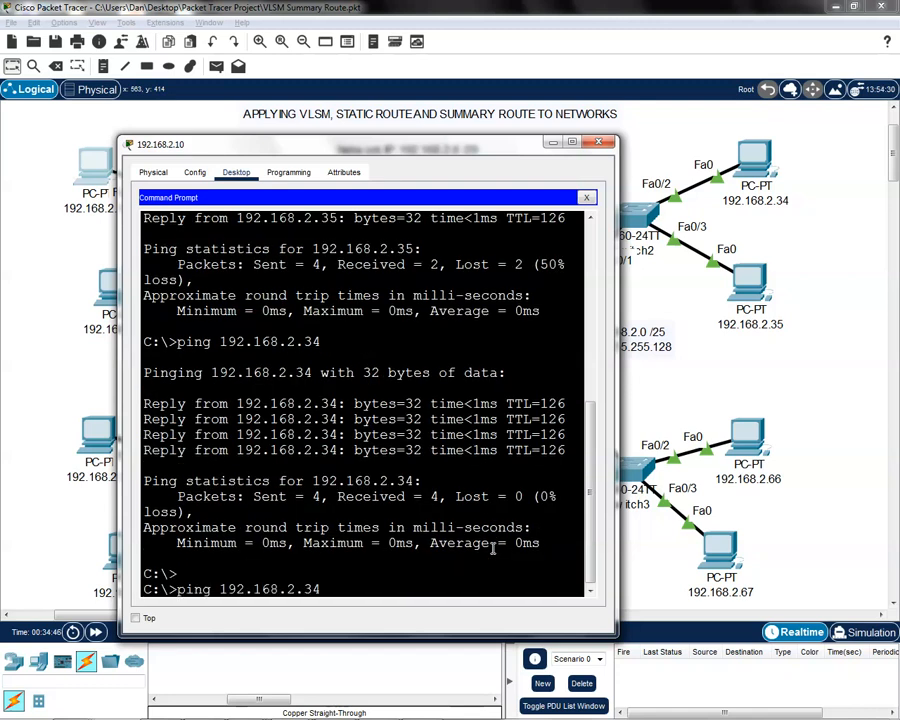
pyautogui.press('BackSpace')
pyautogui.press('Return')
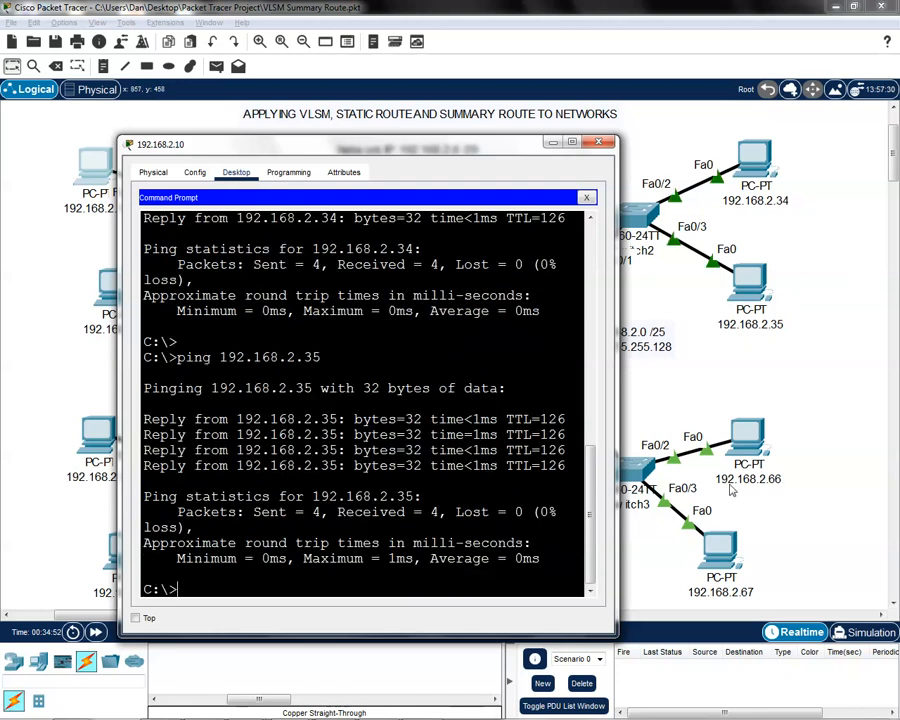
# Step: Ping 192.168.2.66 twice from PC 192.168.2.10 to test the route to the 192.168.2.64 /26 network
pyautogui.press('Up')
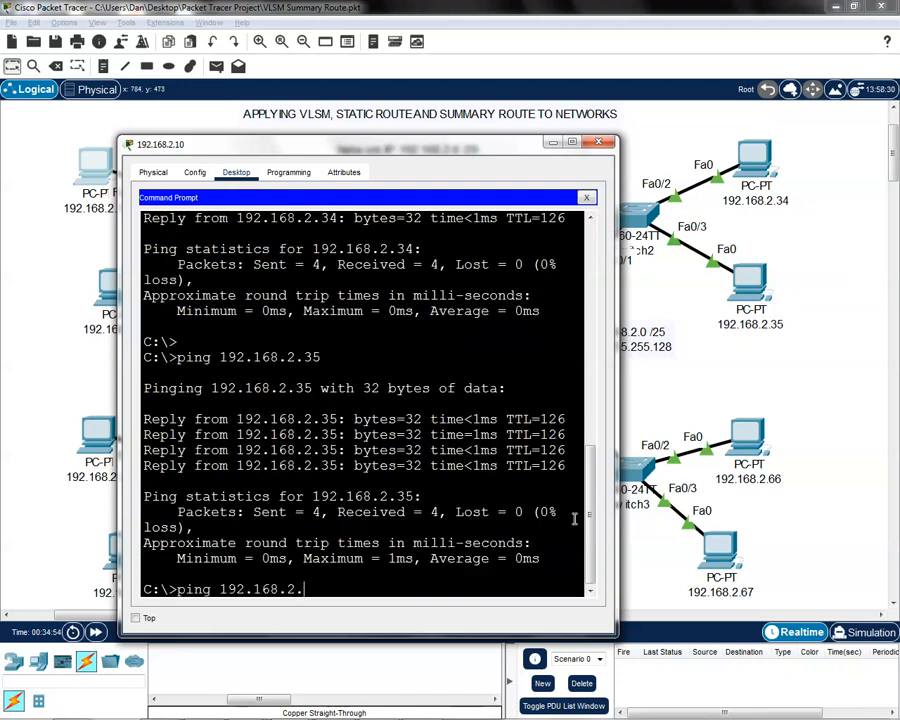
pyautogui.write('66')
pyautogui.press('Return')
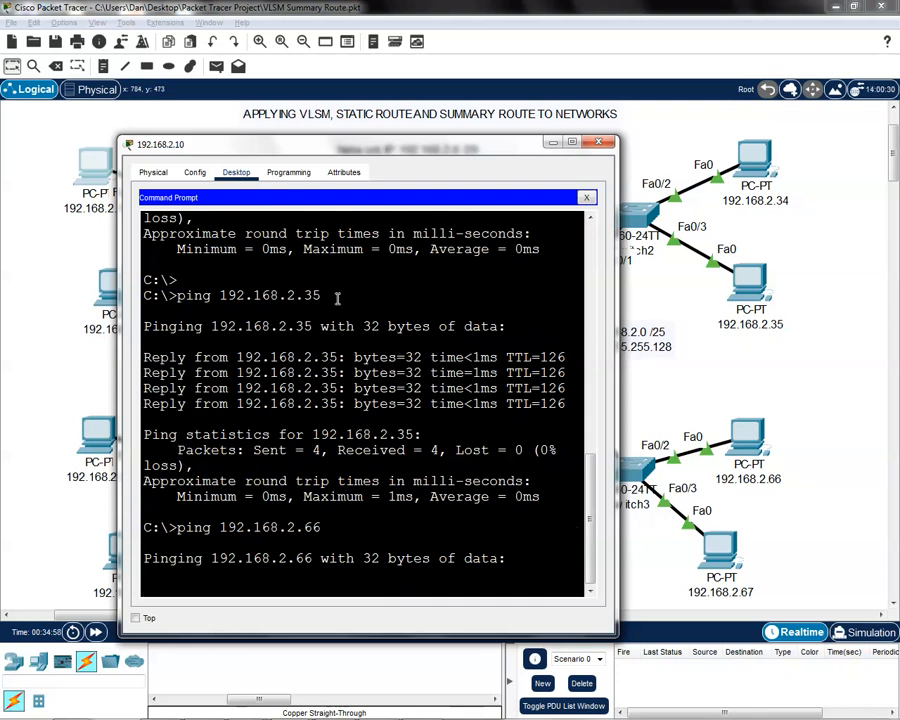
pyautogui.moveTo(390, 150); pyautogui.dragTo(376, 136)
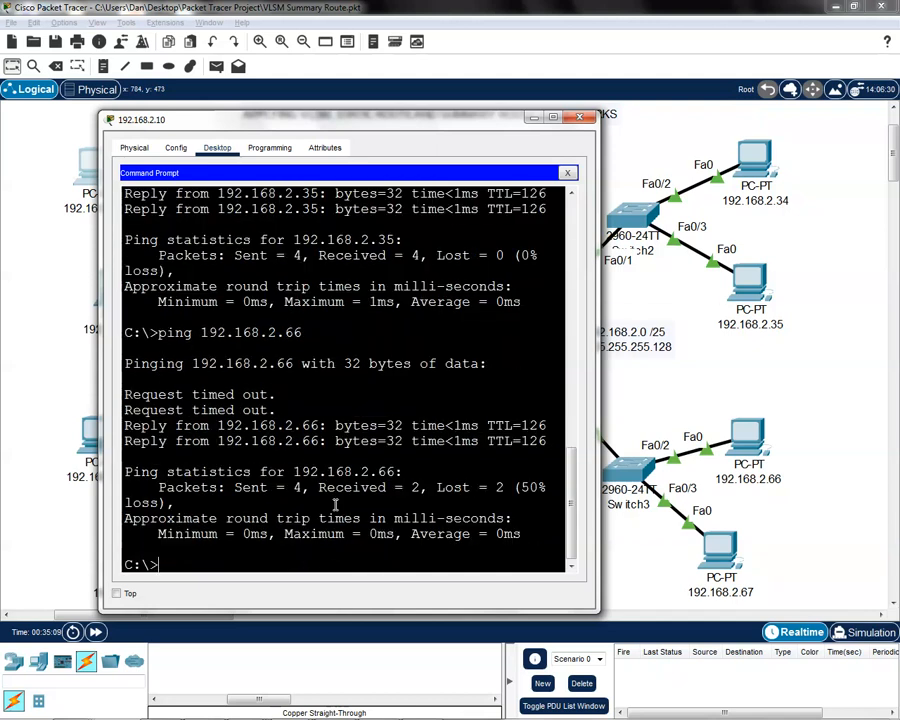
pyautogui.press('Up')
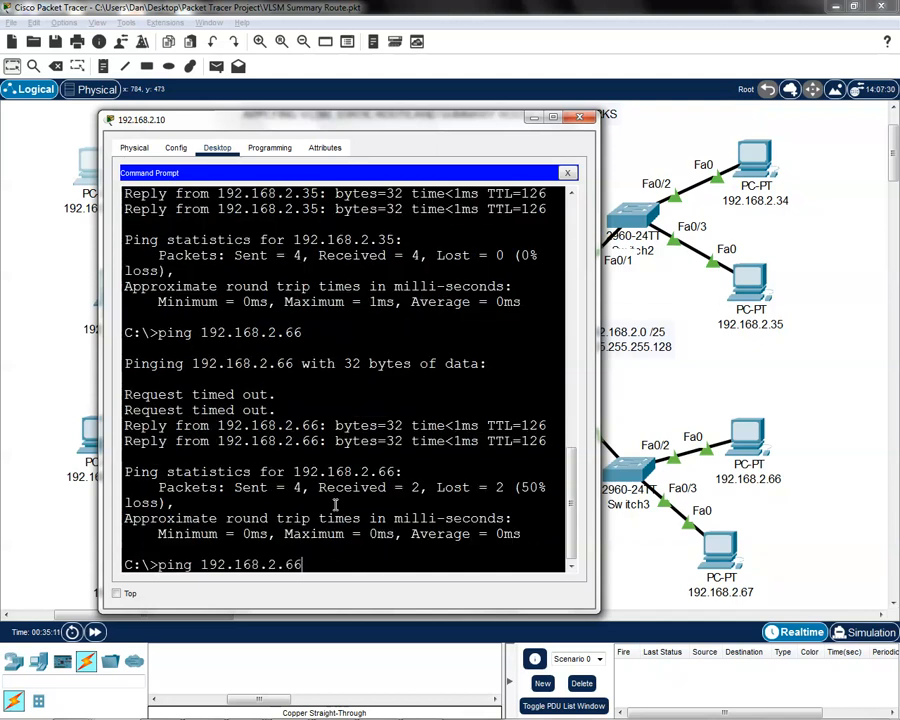
pyautogui.press('Return')
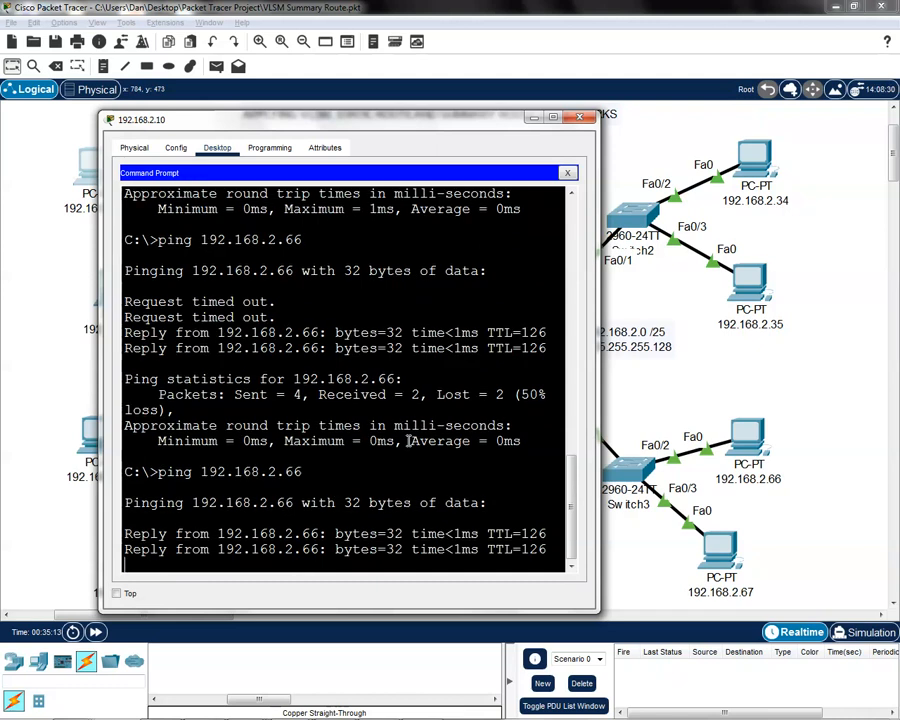
# Step: Ping 192.168.2.67 from PC 192.168.2.10 and close the PC's device window
pyautogui.press('Up')
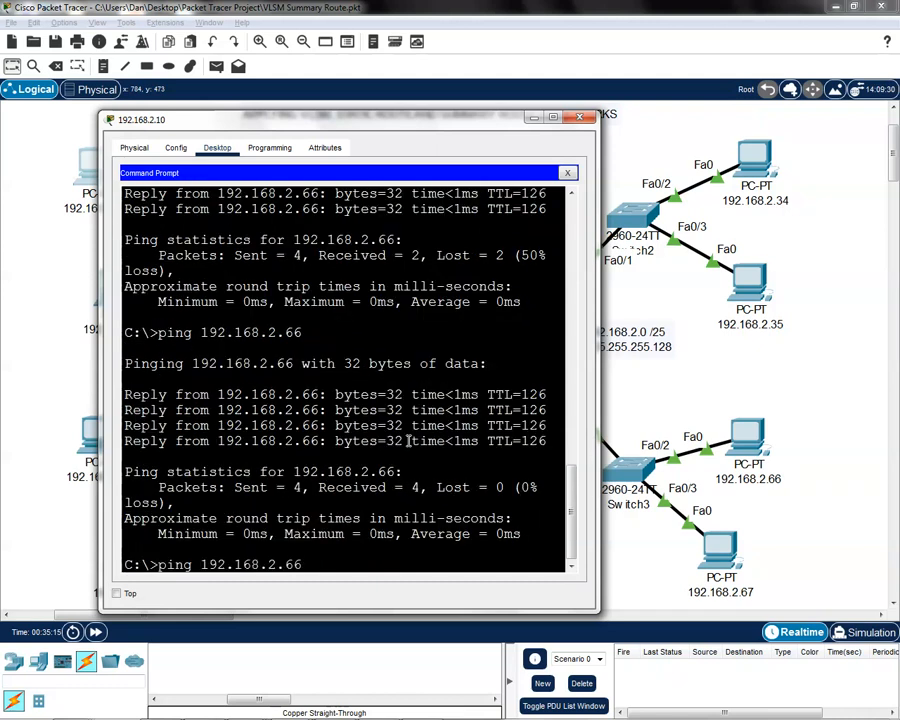
pyautogui.write('7')
pyautogui.press('Return')
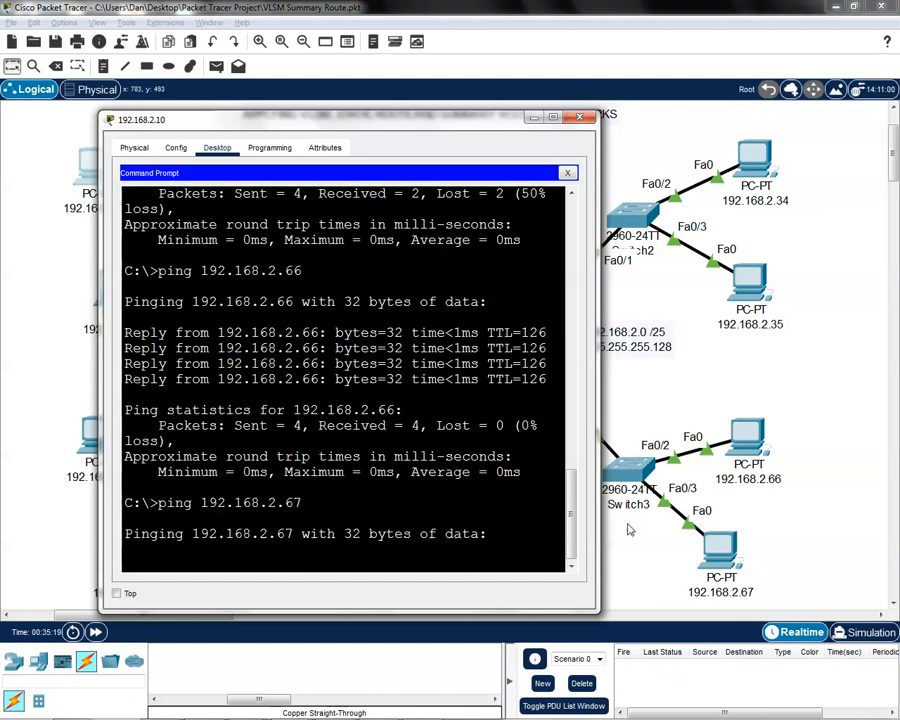
pyautogui.moveTo(385, 126)
pyautogui.mouseDown()
pyautogui.moveTo(558, 245)
pyautogui.moveTo(485, 123)
pyautogui.moveTo(387, 112)
pyautogui.mouseUp()
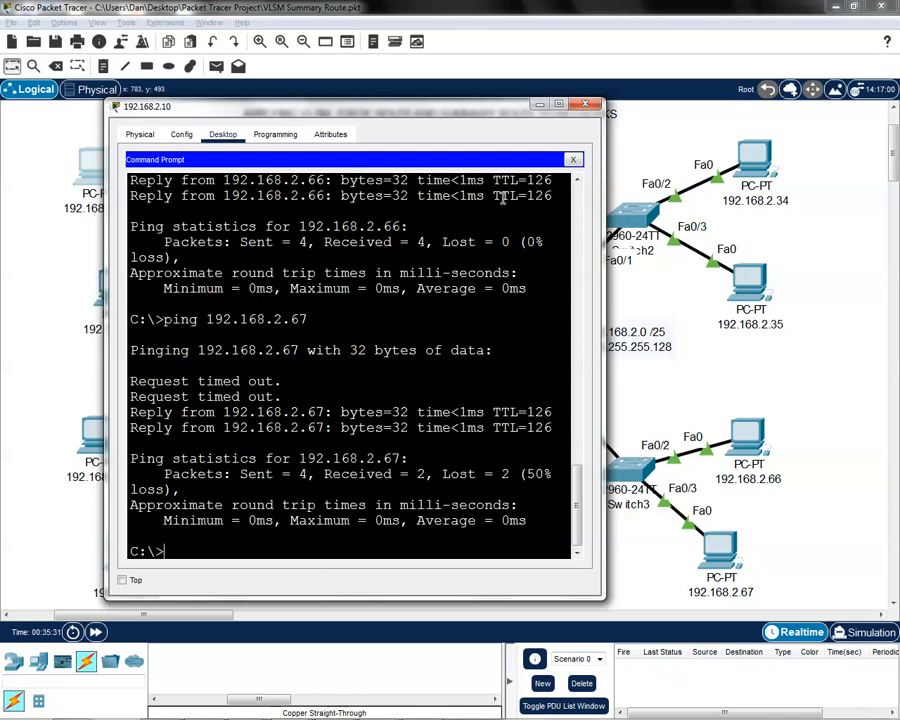
pyautogui.click(587, 106)
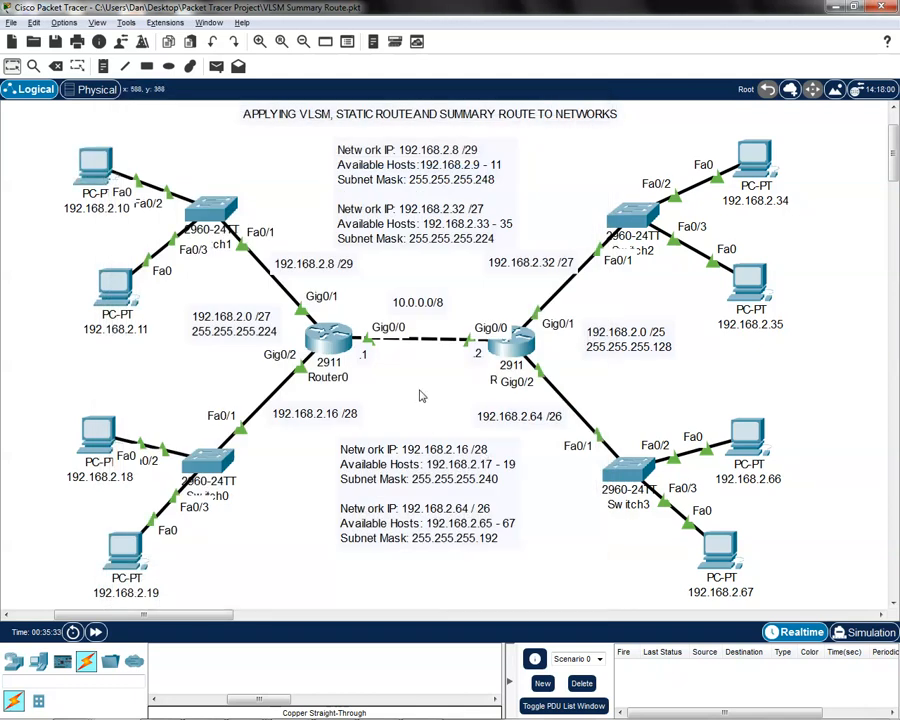
pyautogui.moveTo(421, 707)
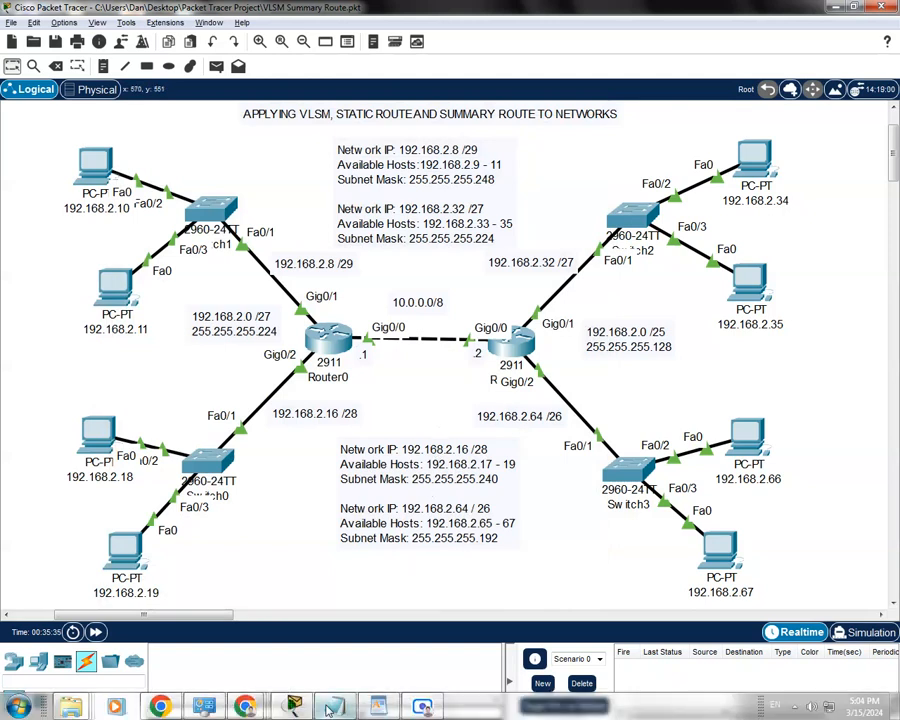